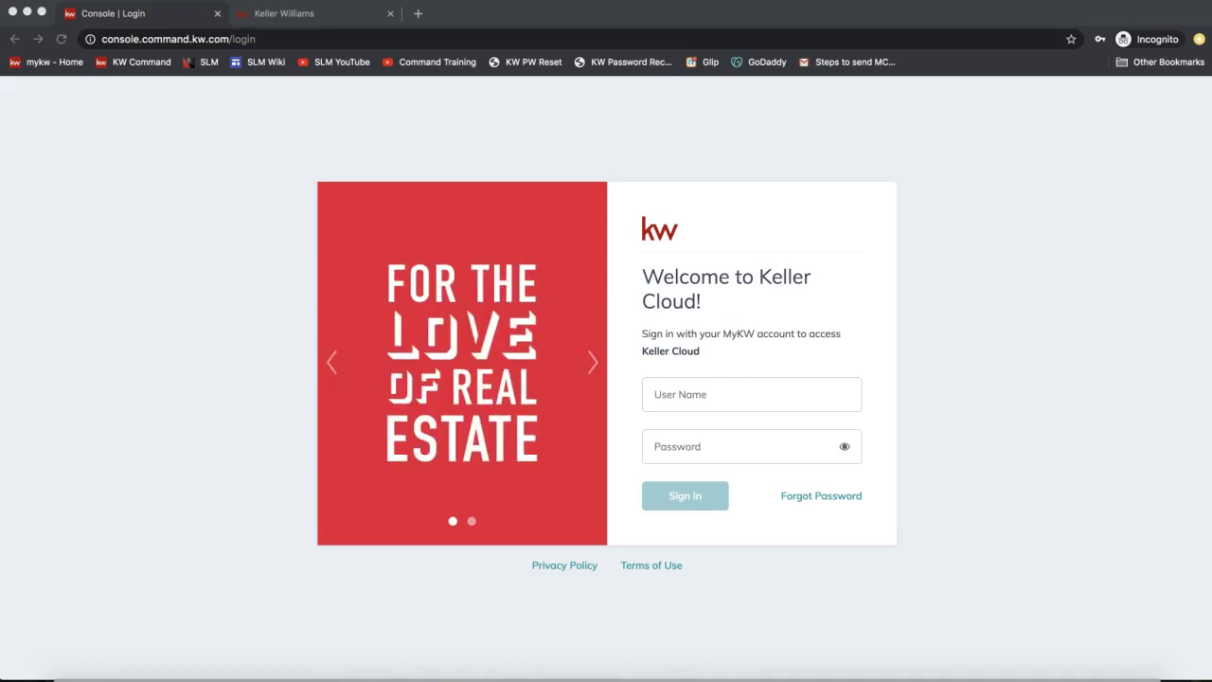
Go to agent.kw.com to open the Keller Cloud login page.
click(167, 43)
text(agen)
key(Right)
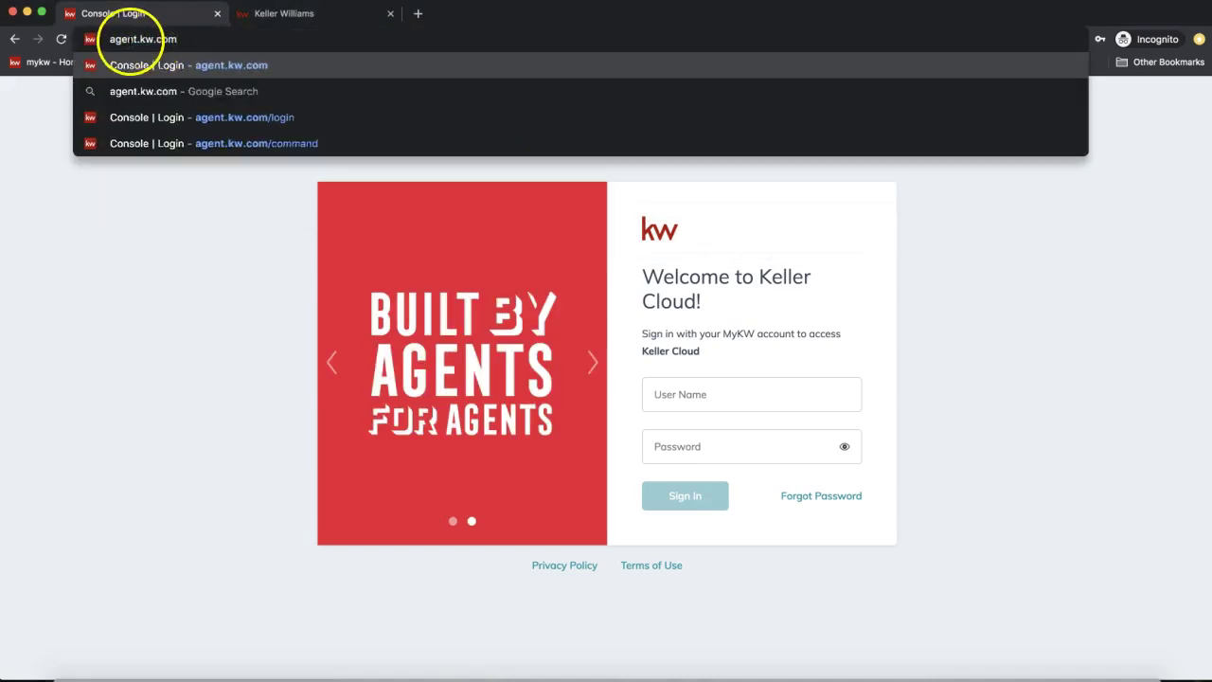
key(super+a)
click(157, 514)
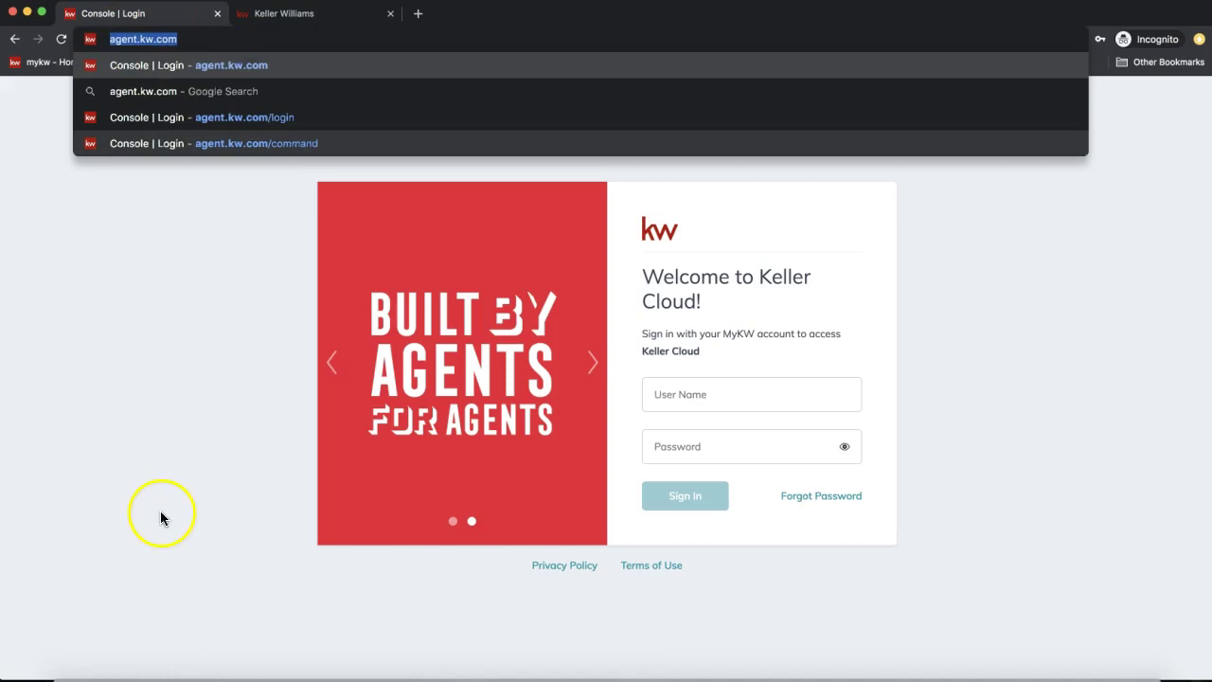
Sign in to Keller Cloud with the saved account user name and password.
click(738, 400)
text(l)
click(745, 434)
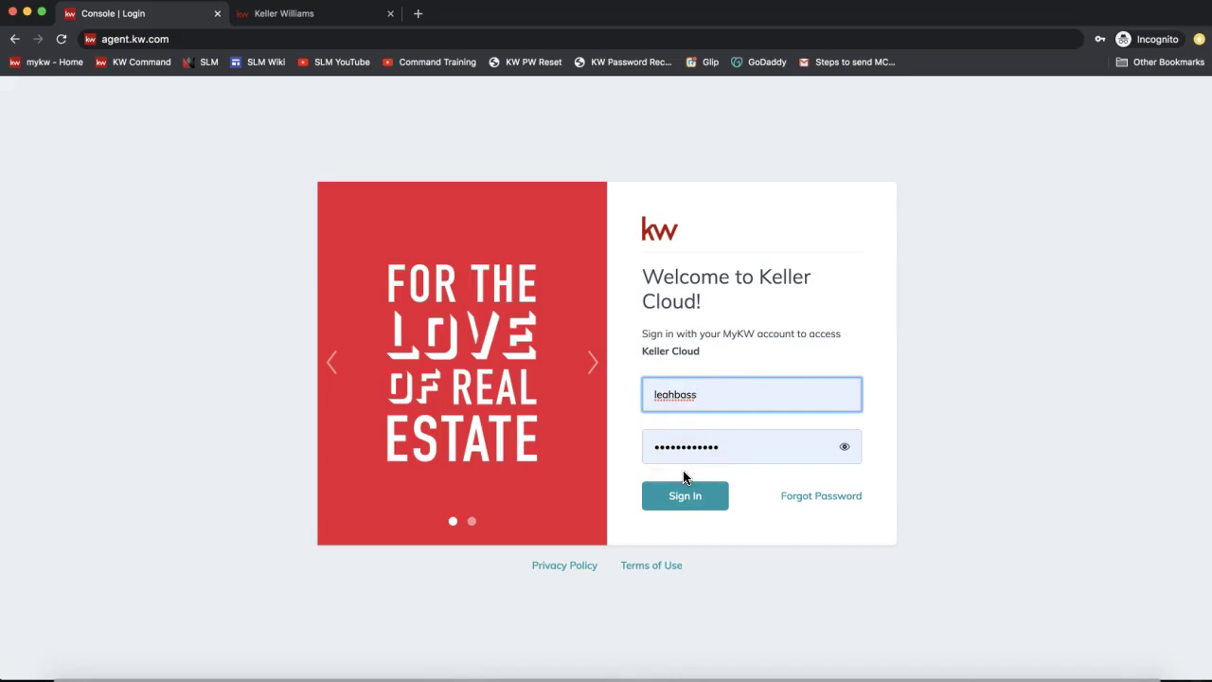
click(707, 381)
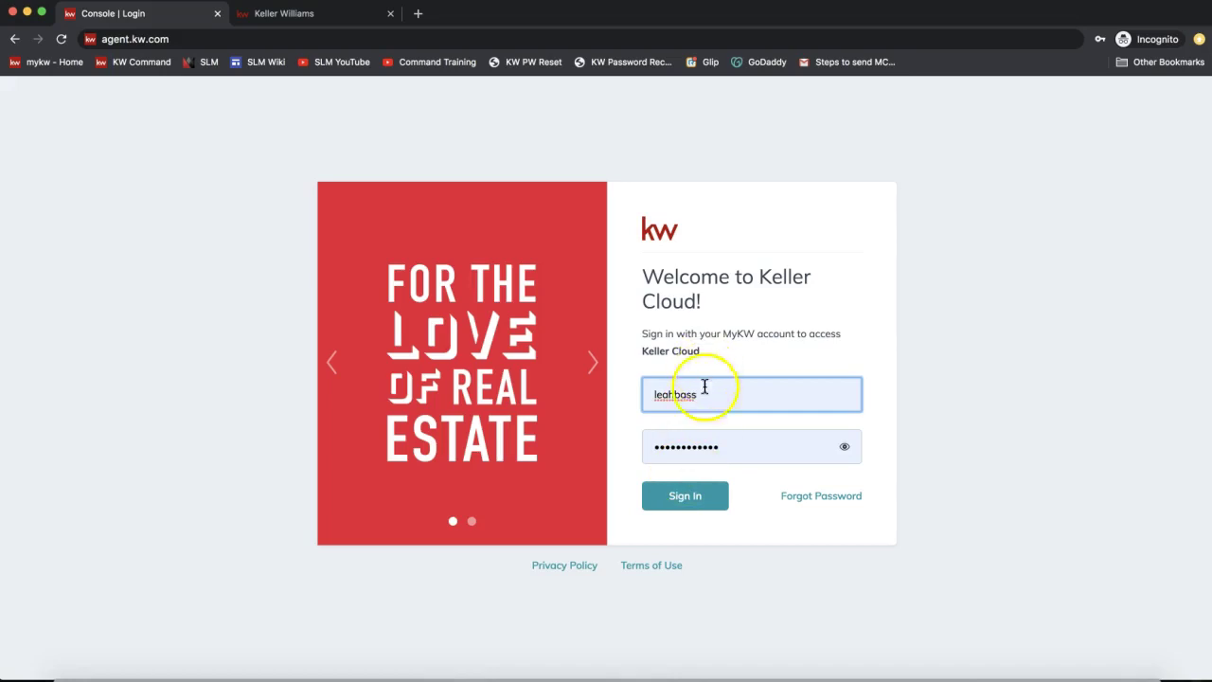
click(681, 497)
click(685, 458)
click(690, 506)
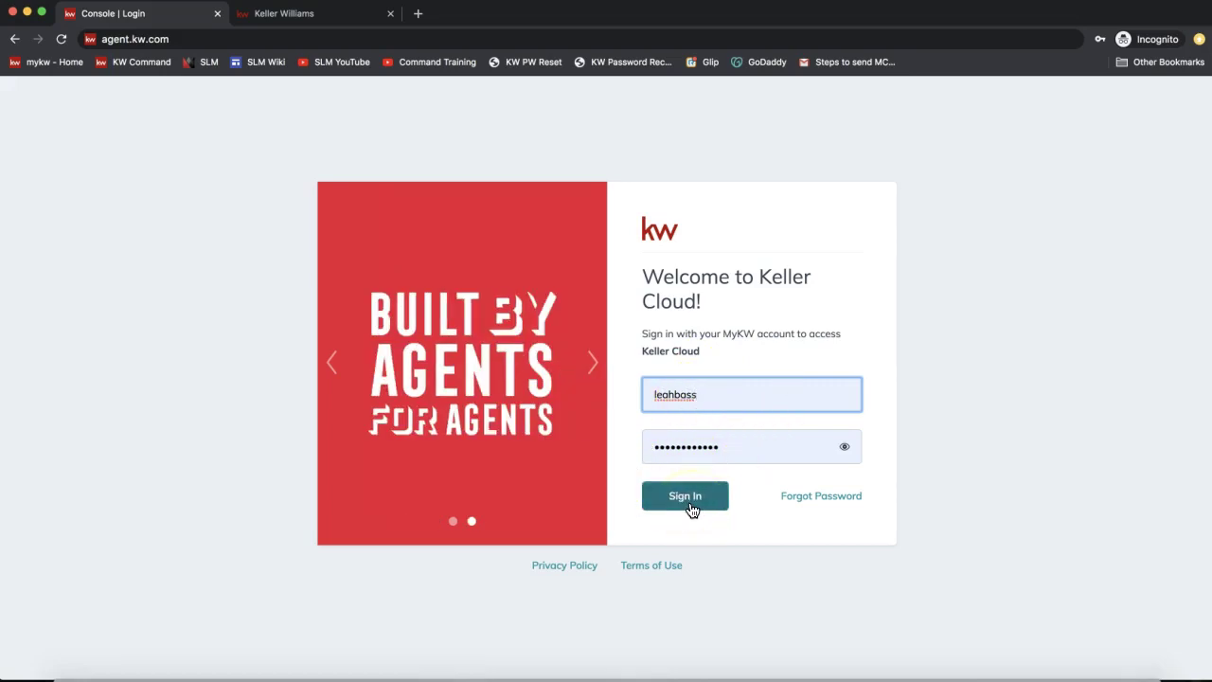
click(692, 509)
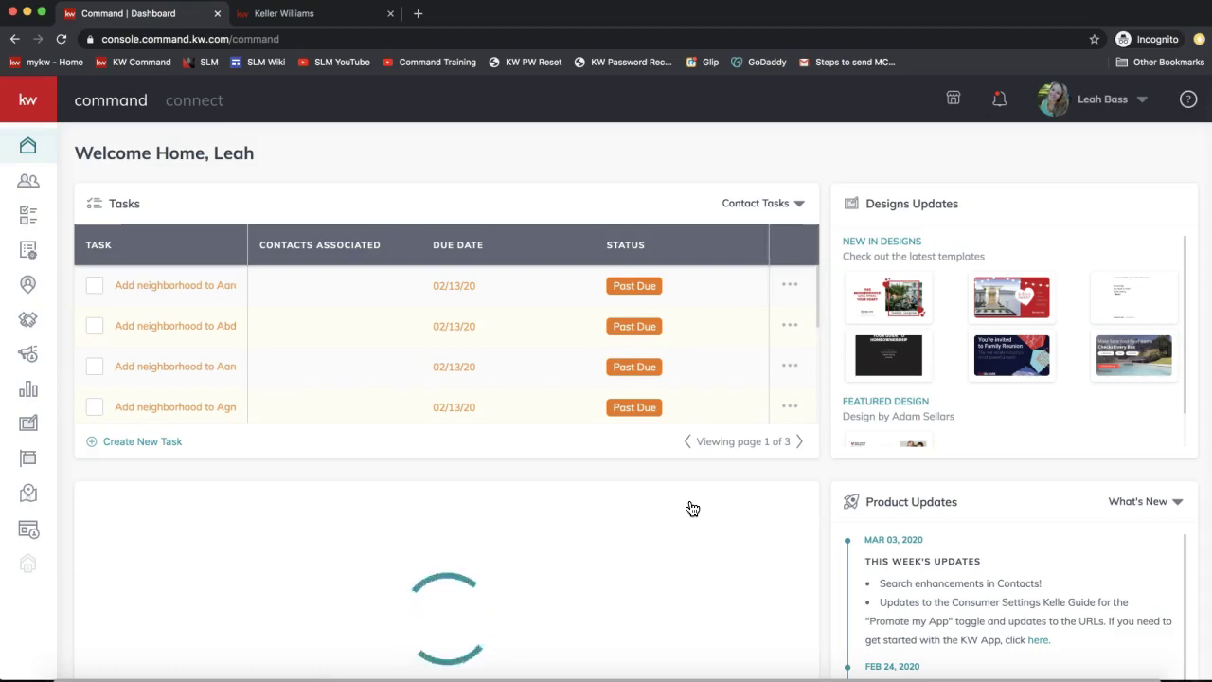
Open the account settings and check the Facebook (Post Scheduling) connection among the connected apps.
click(1094, 114)
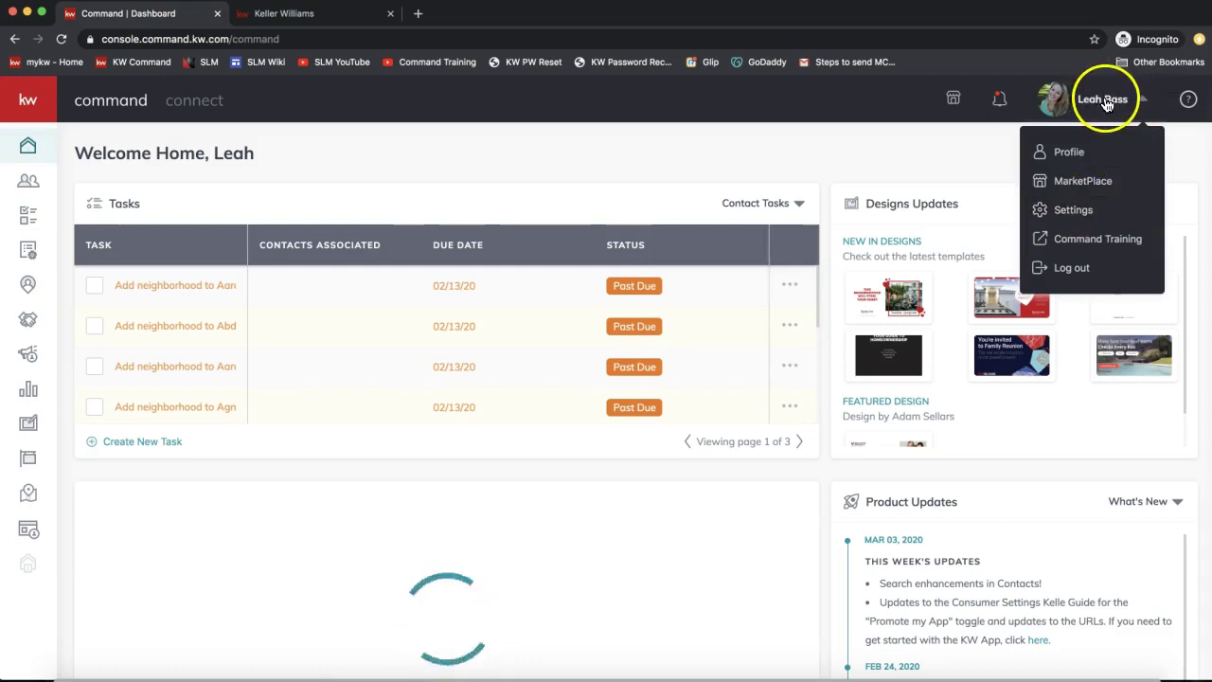
click(1082, 218)
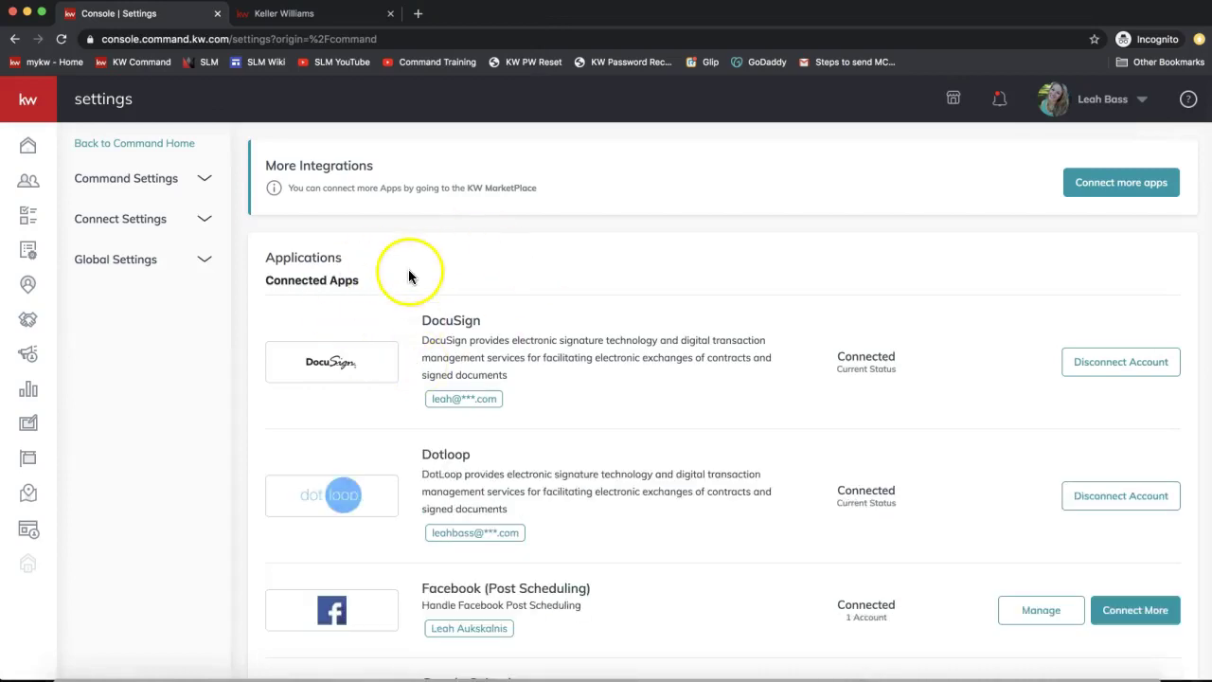
triple_click(287, 283)
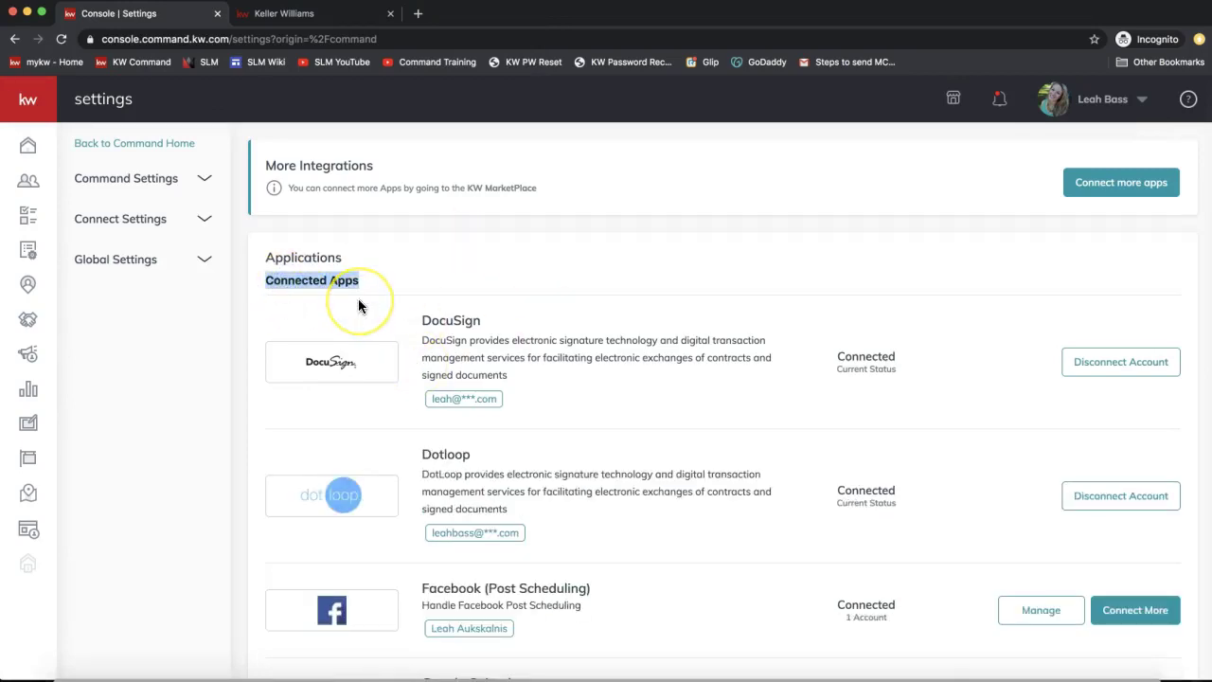
scroll(611, 265, down, 3)
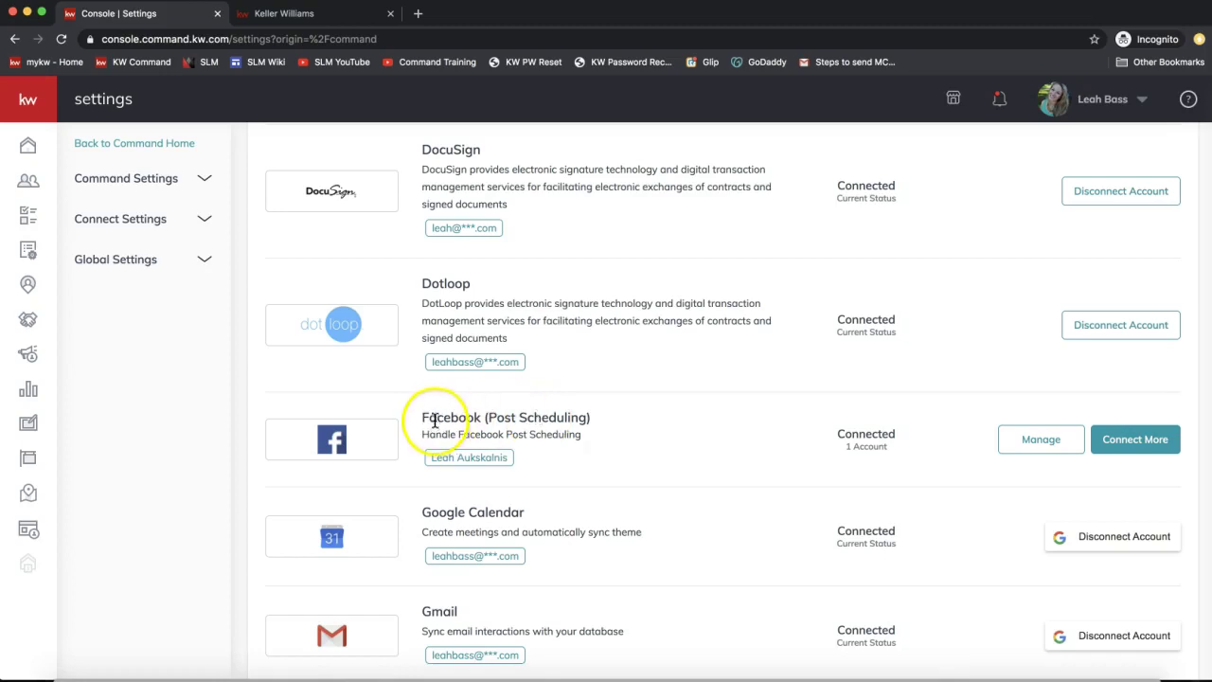
drag(419, 418, 601, 419)
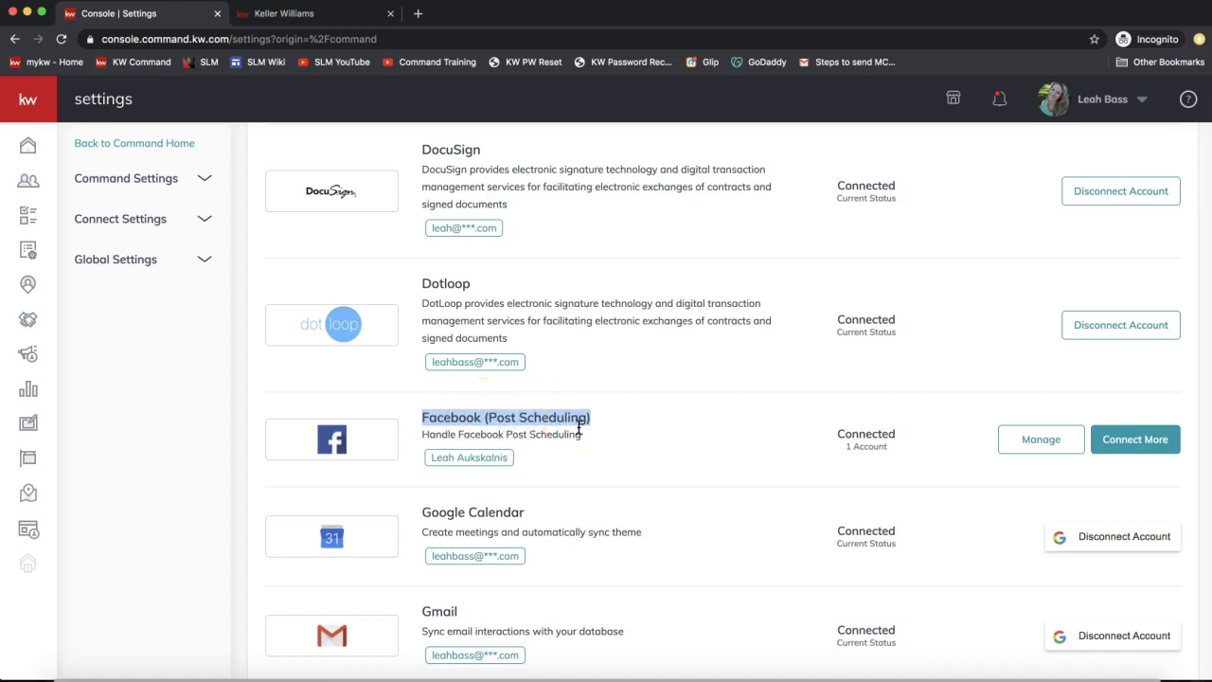
Check the Facebook (Ads Manager) connection in the Marketing Automation section of the settings.
scroll(577, 423, down, 5)
scroll(576, 425, down, 5)
click(315, 271)
triple_click(324, 273)
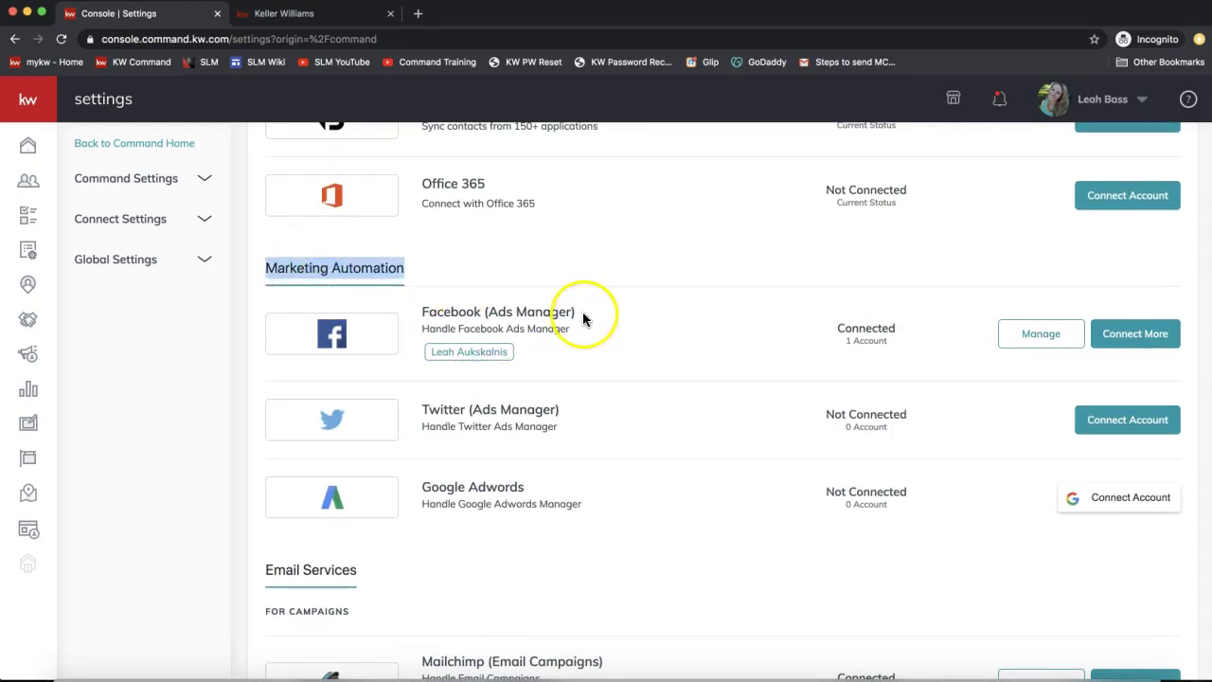
drag(581, 313, 428, 309)
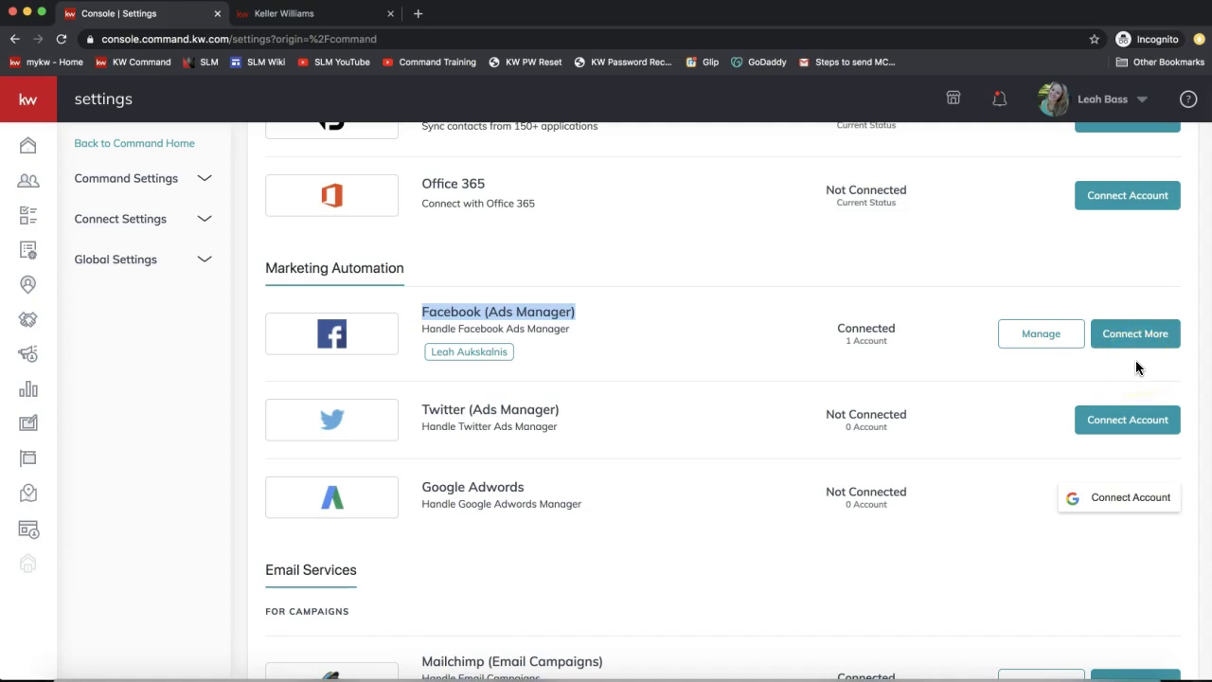
click(474, 318)
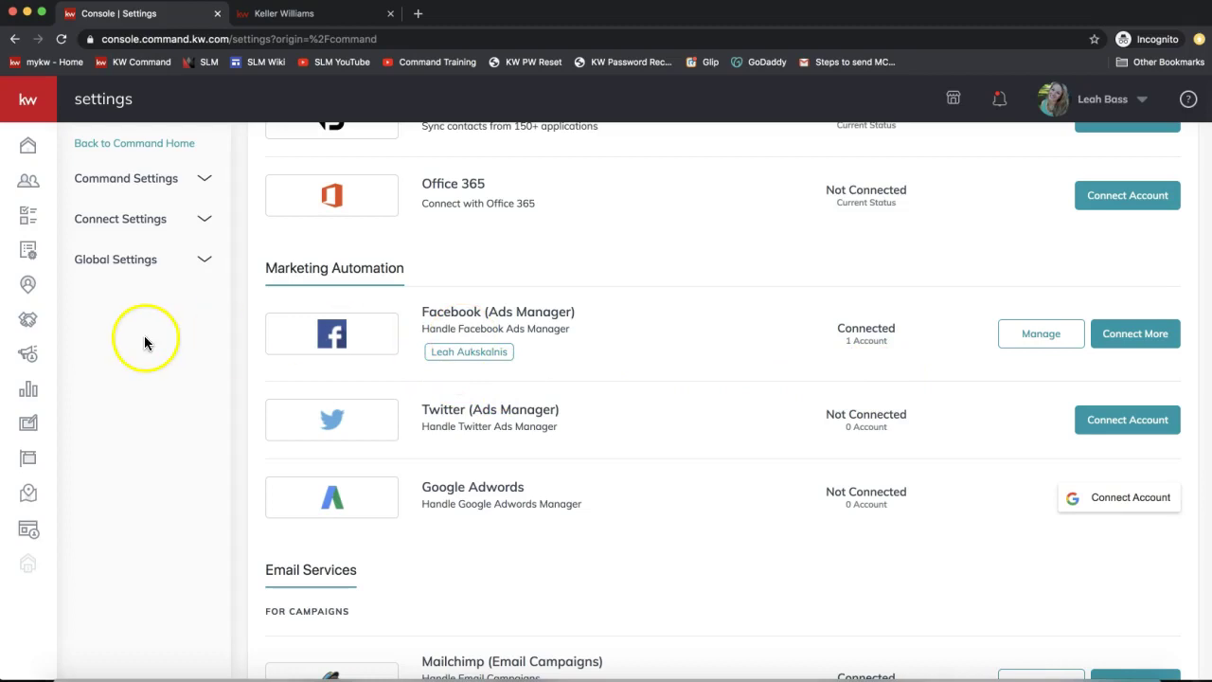
Open the Campaigns area with its overview of paid ads.
click(33, 365)
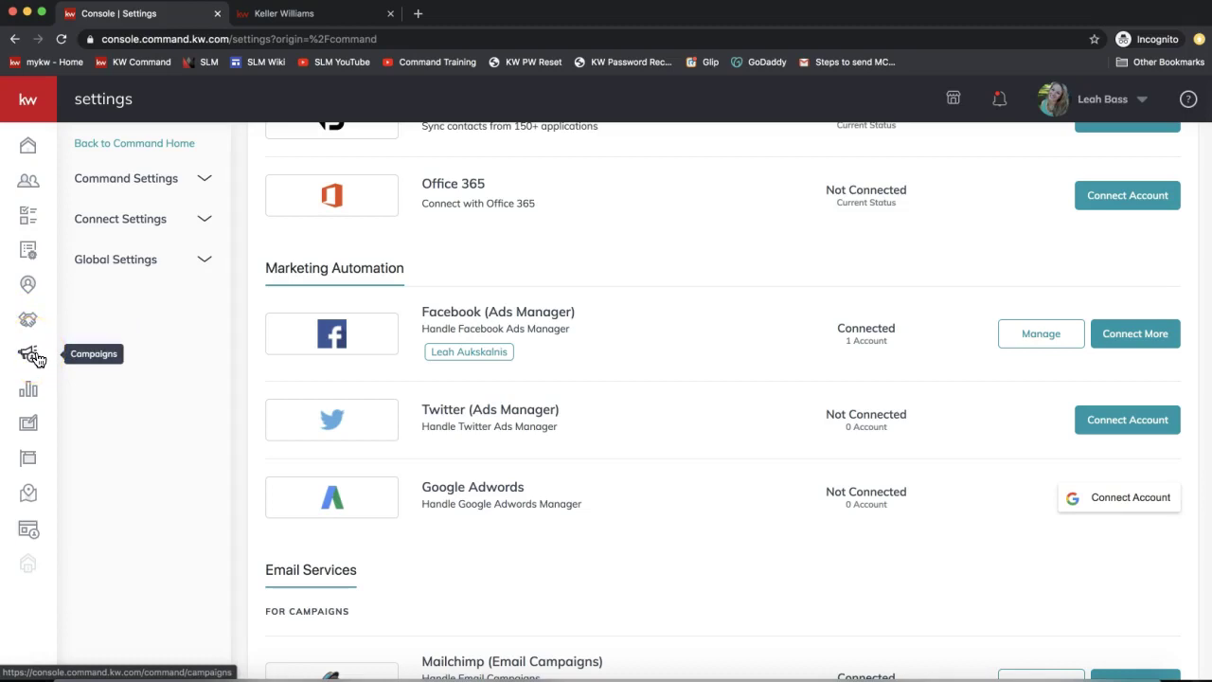
click(30, 107)
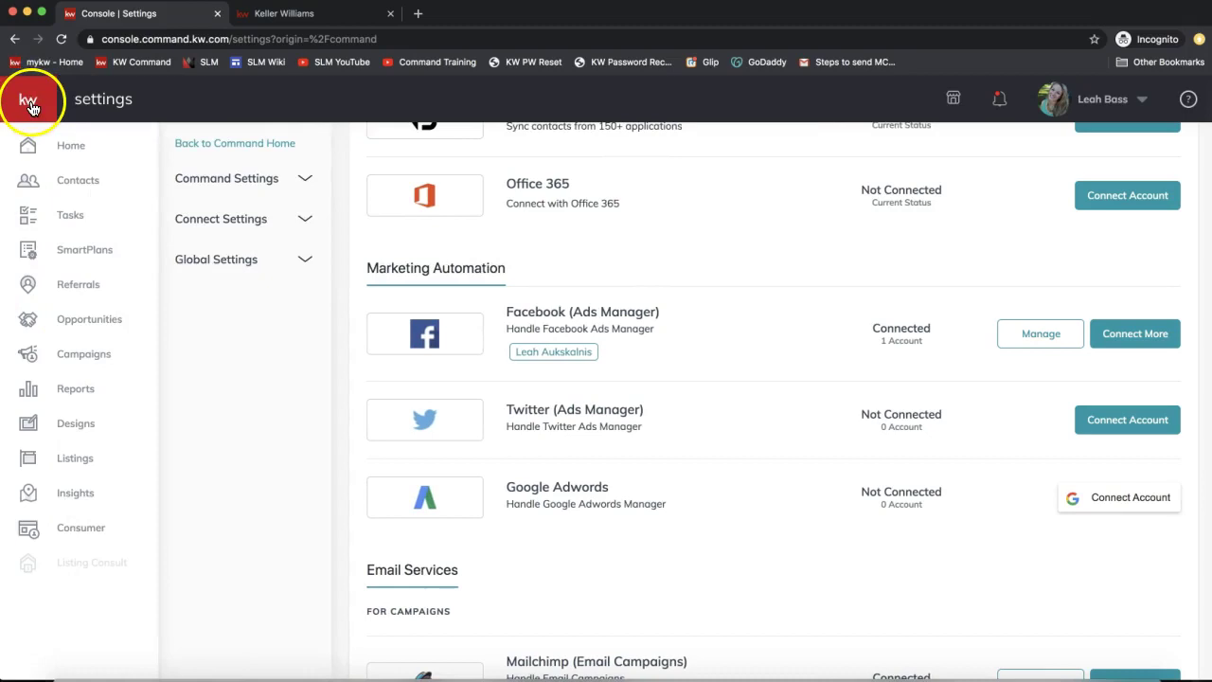
click(61, 360)
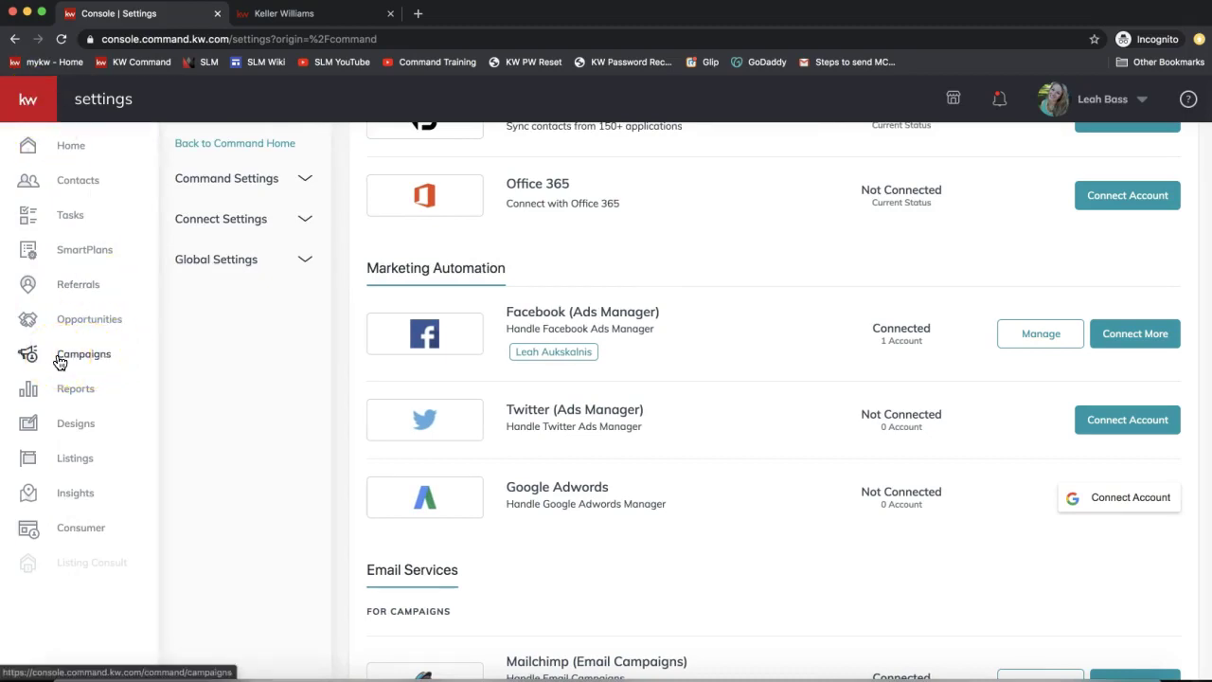
click(29, 358)
click(30, 360)
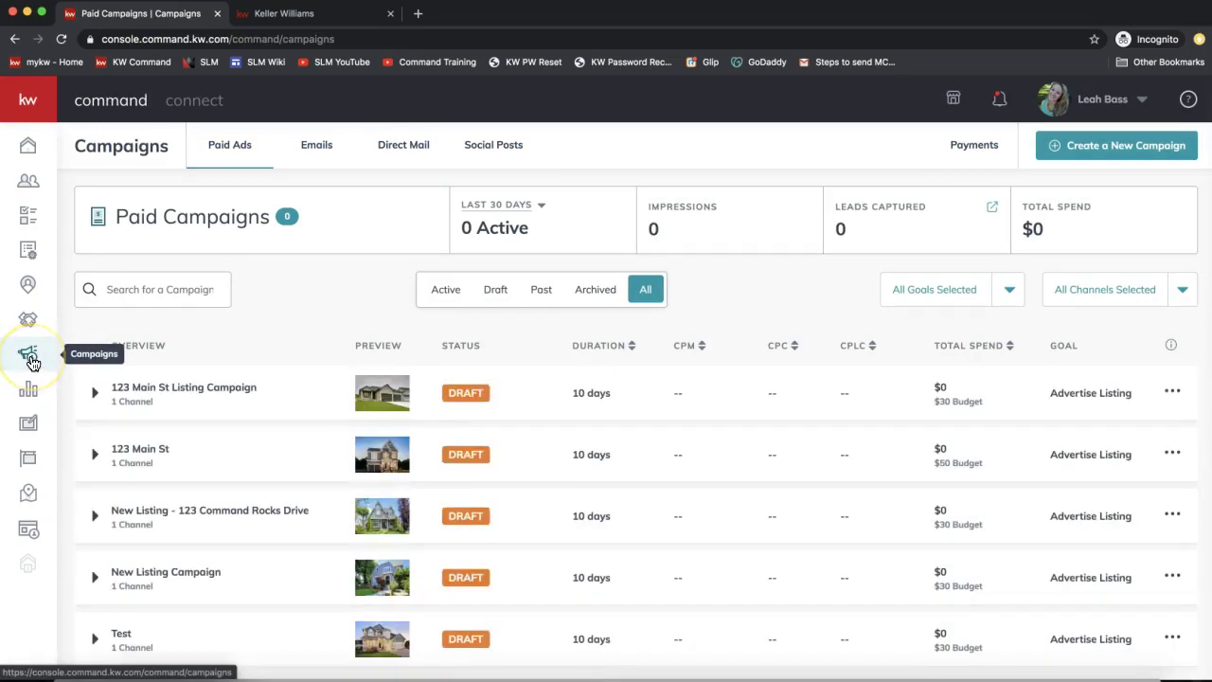
click(31, 362)
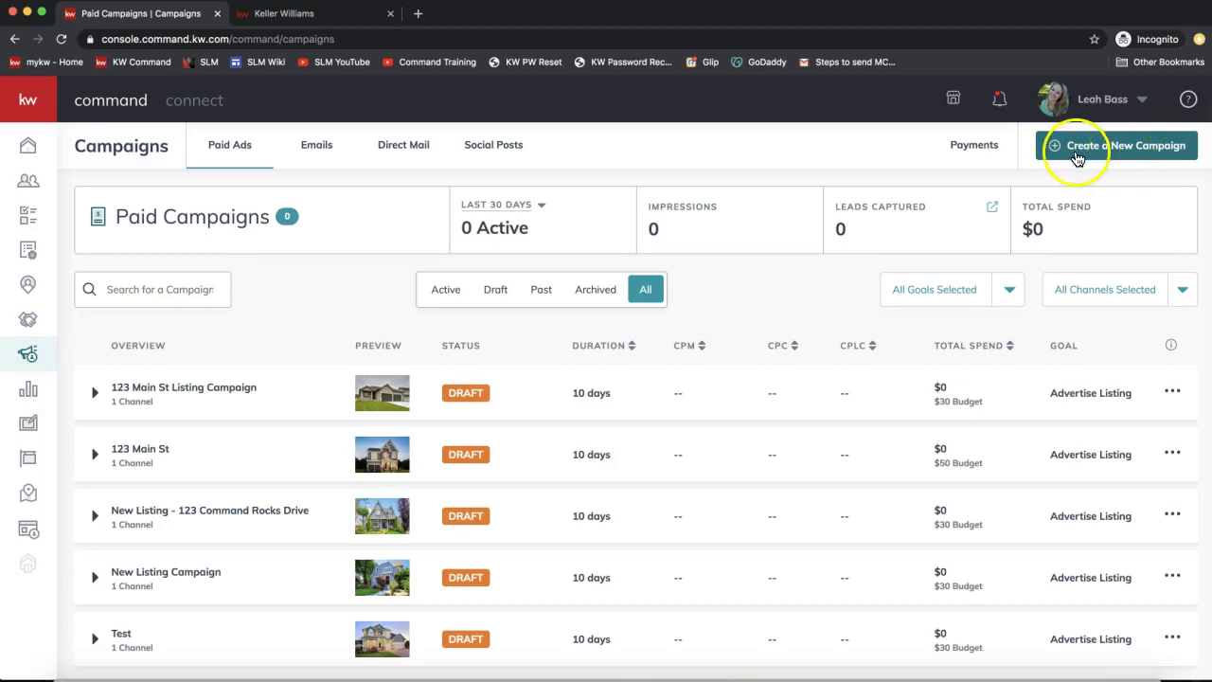
Start a new campaign and choose the paid Social Ad campaign type.
click(1124, 156)
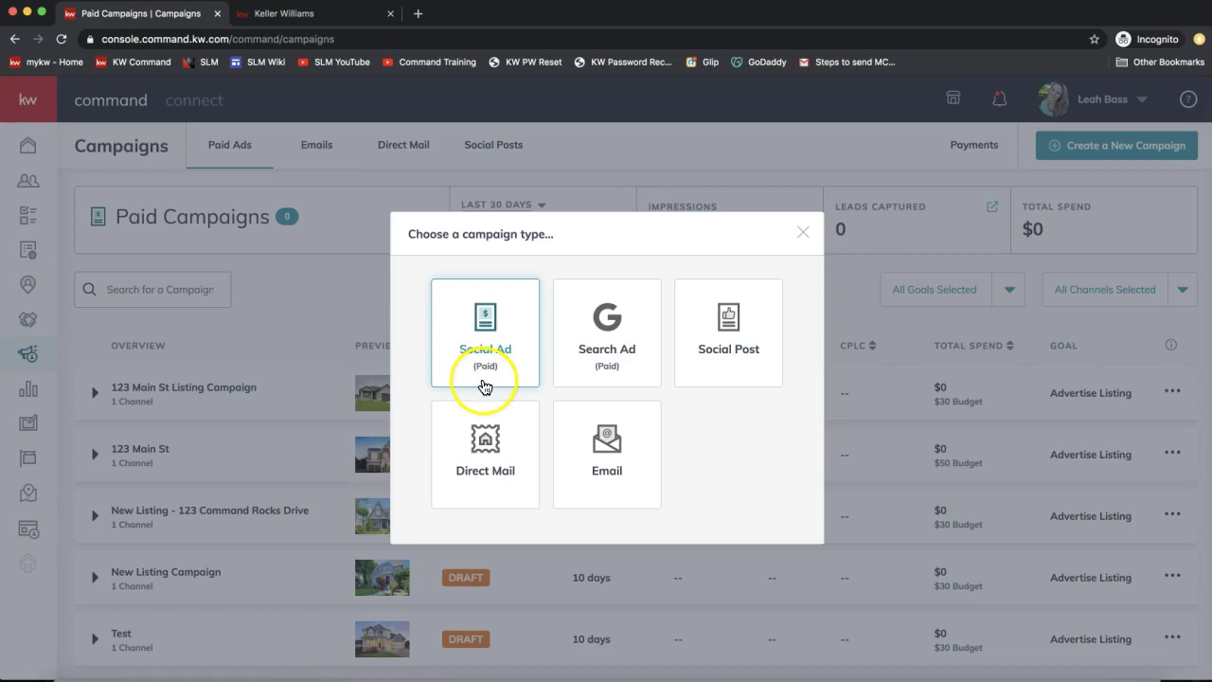
click(481, 380)
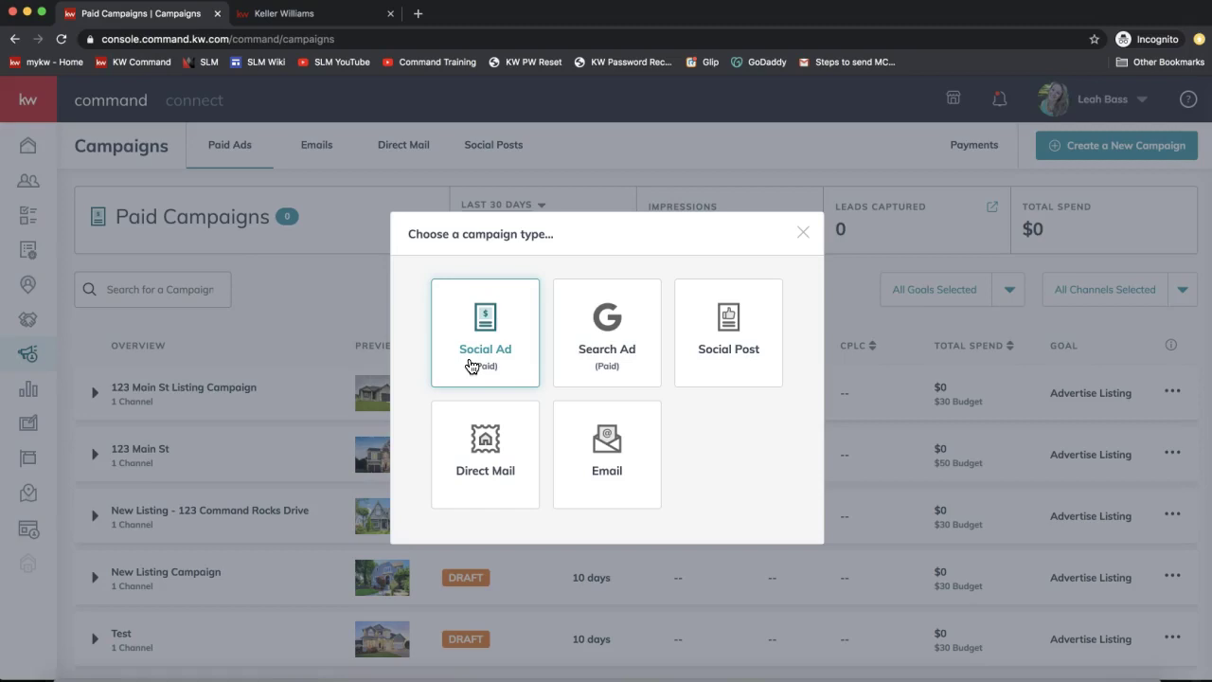
click(486, 371)
click(490, 377)
click(494, 370)
click(494, 377)
click(729, 361)
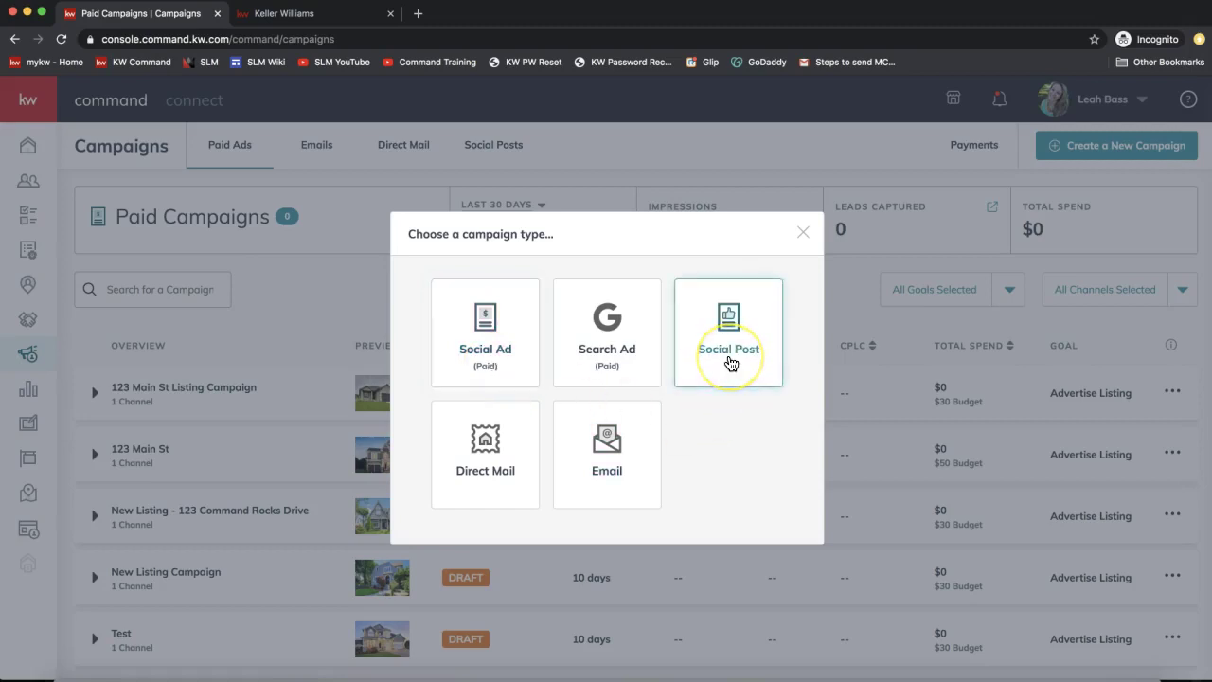
click(717, 359)
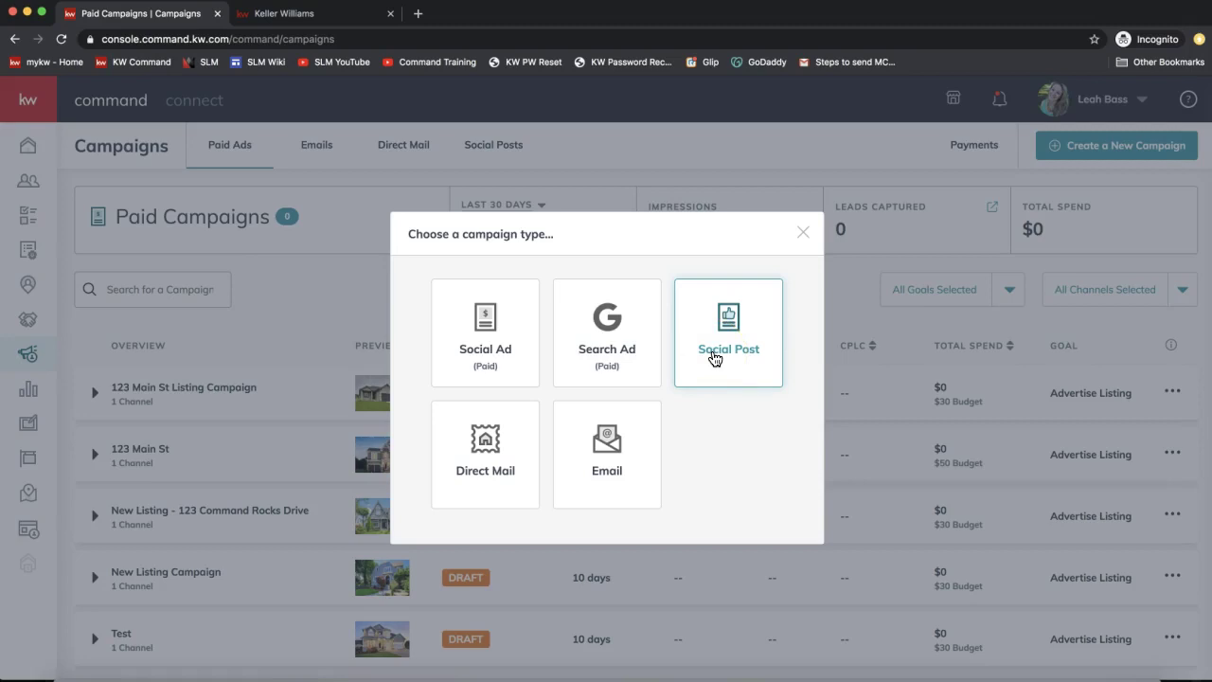
click(749, 317)
click(733, 332)
click(478, 358)
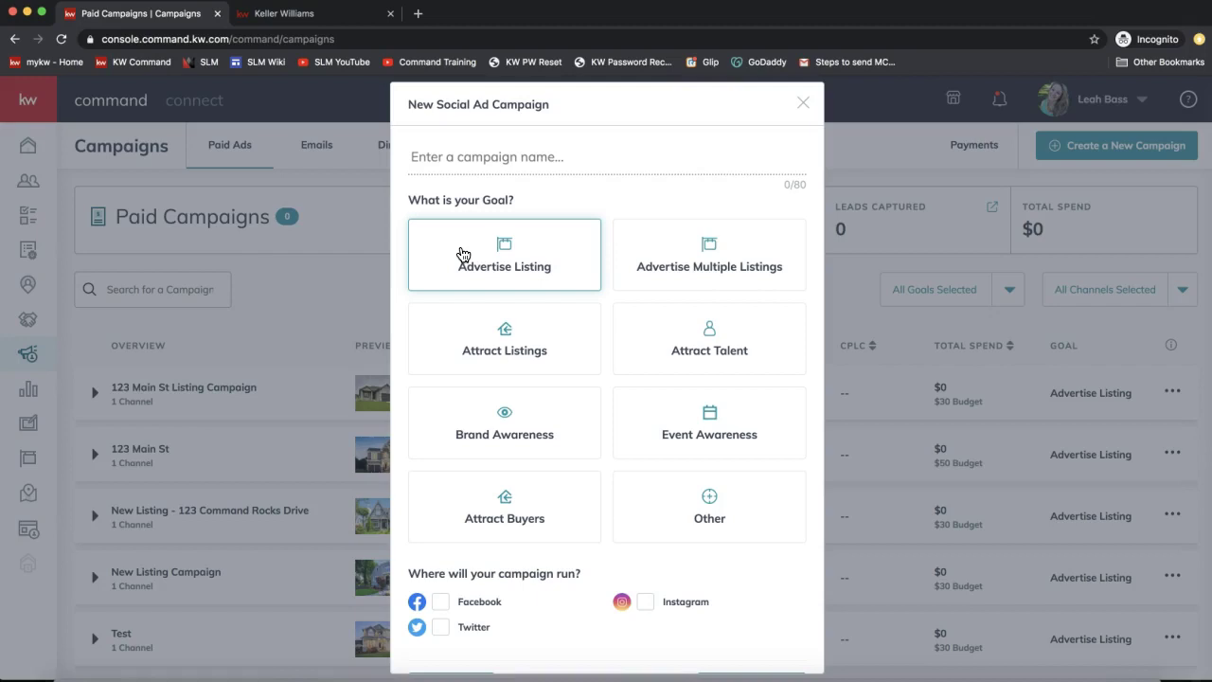
Name the new social ad campaign "123 Main St - Listing".
click(461, 239)
click(514, 445)
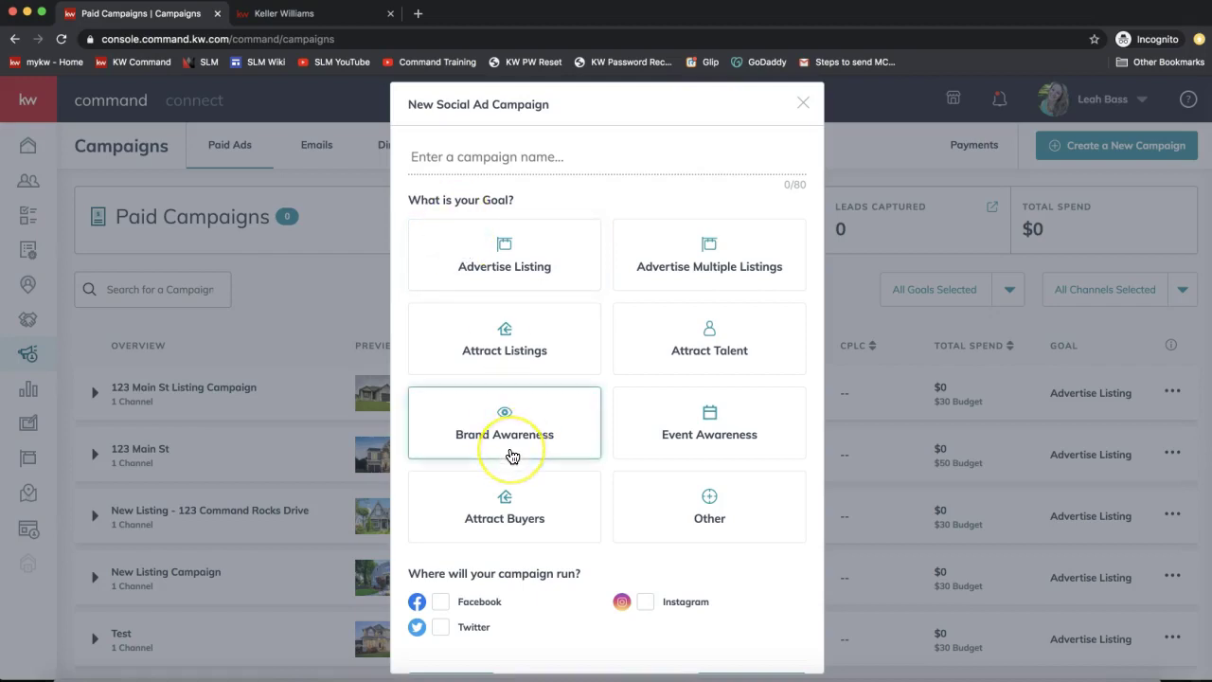
click(470, 163)
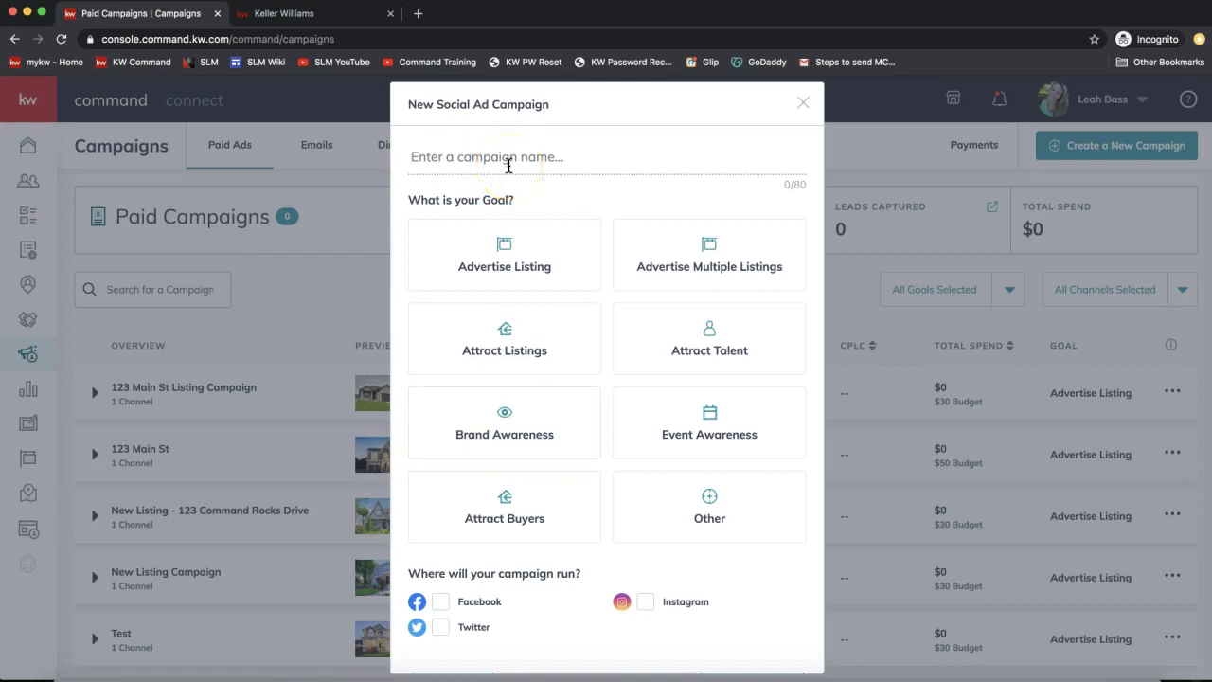
text(Pr)
key(BackSpace)
key(BackSpace)
text(123)
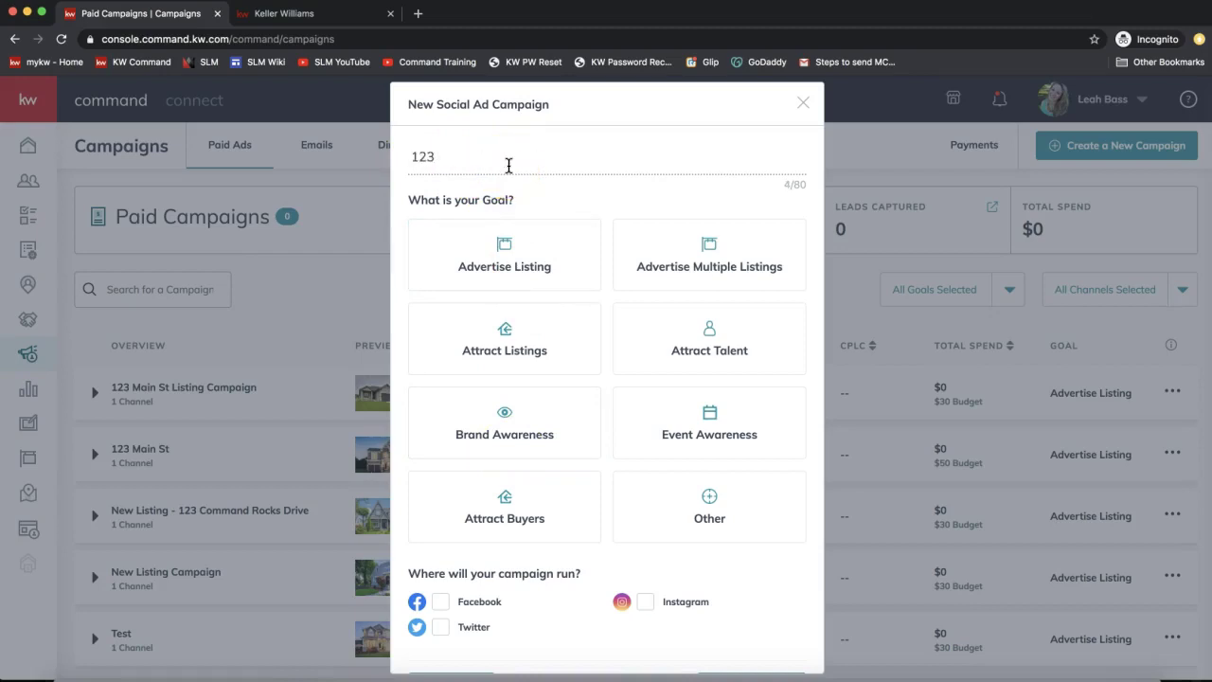
text( Main St)
click(603, 184)
text(Listing)
click(493, 157)
text(-)
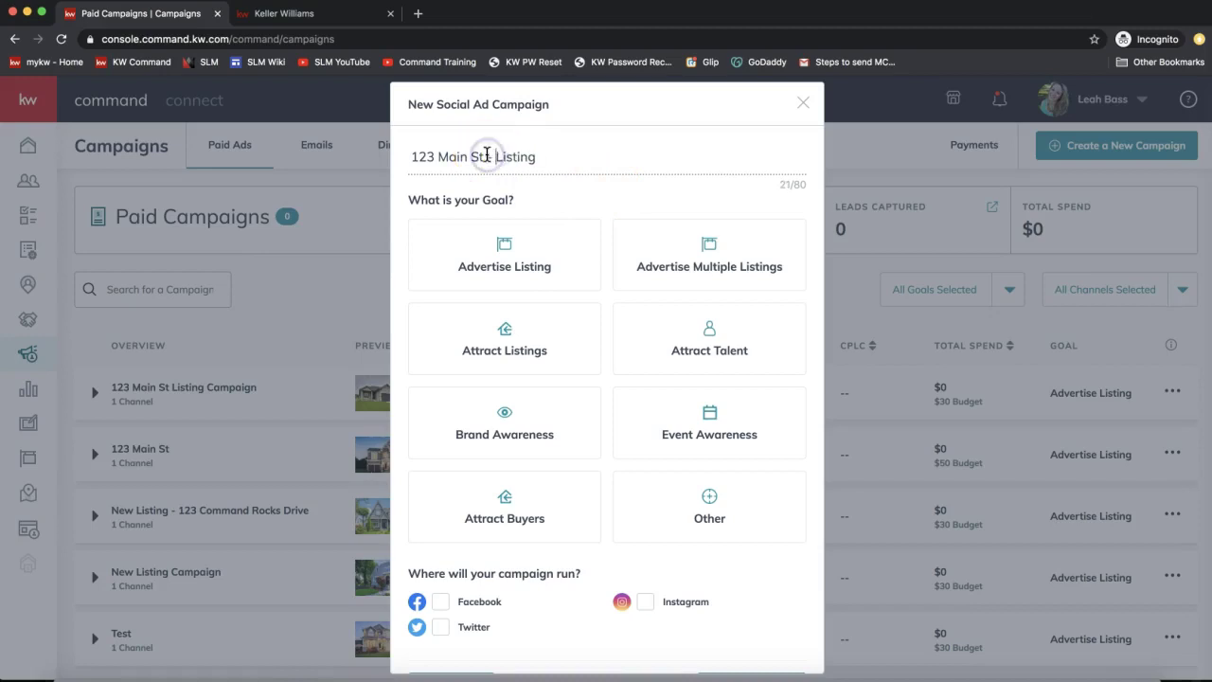
Set the campaign goal to Advertise Listing, have it run on Facebook, and proceed to the campaign setup.
click(512, 254)
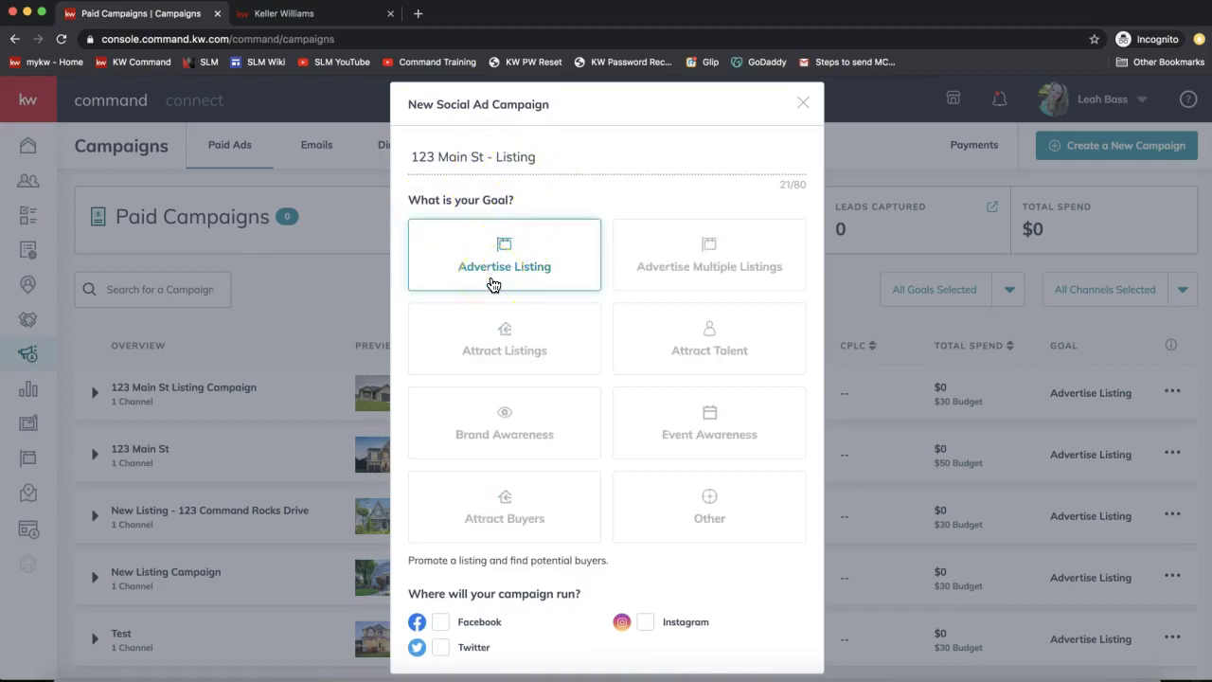
scroll(527, 414, down, 2)
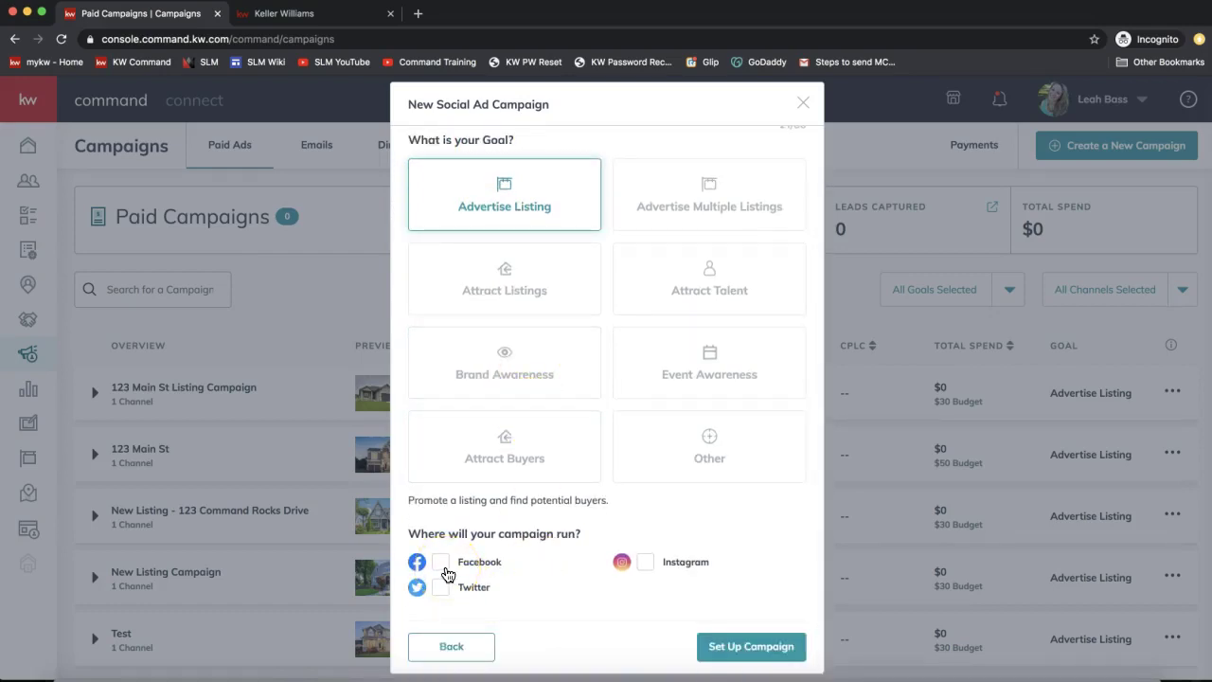
click(483, 570)
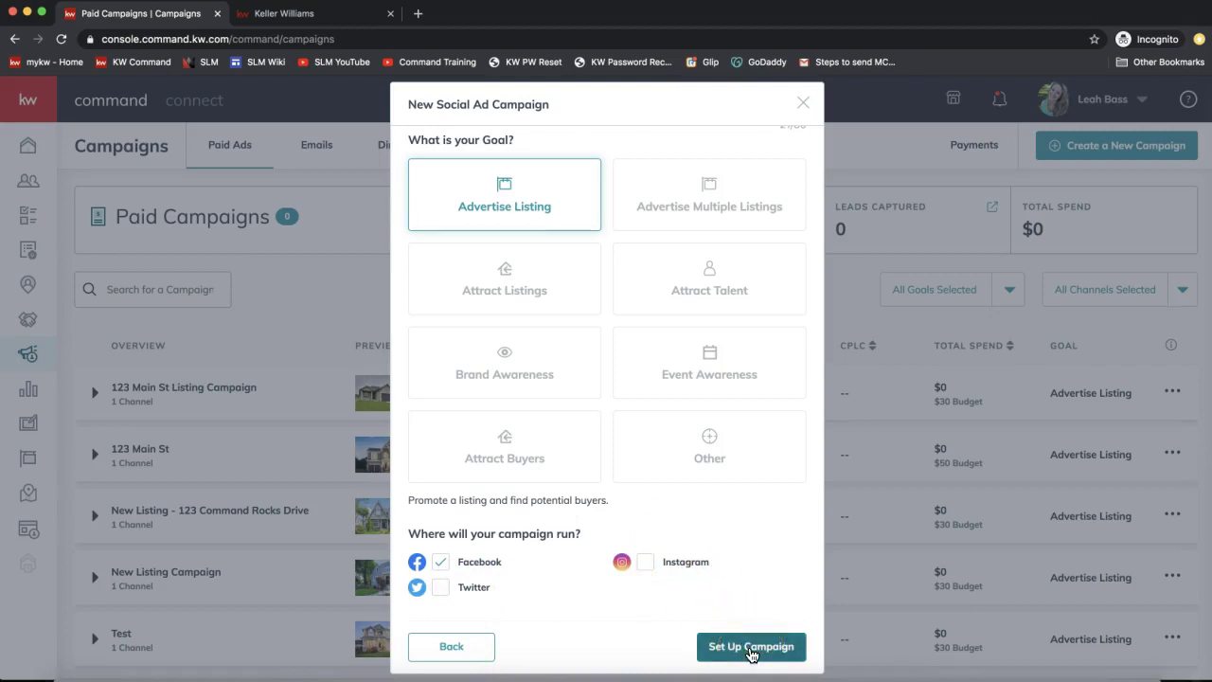
click(751, 652)
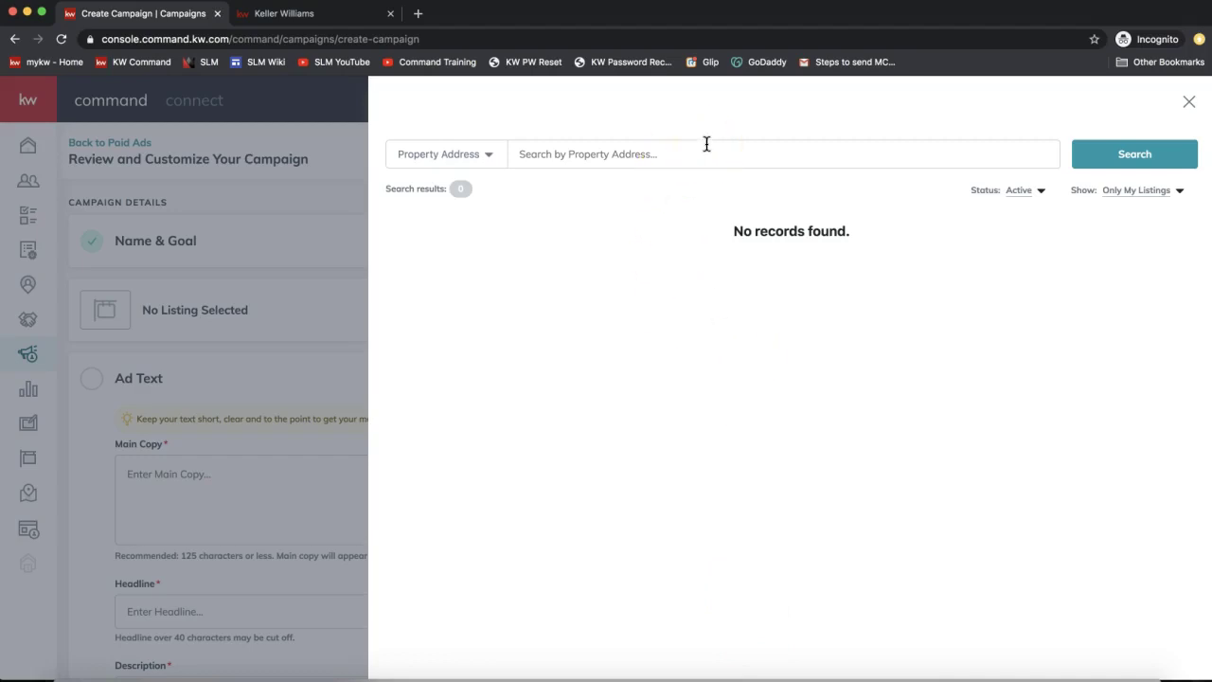
Broaden the listing search from only own listings to All Listings.
click(737, 155)
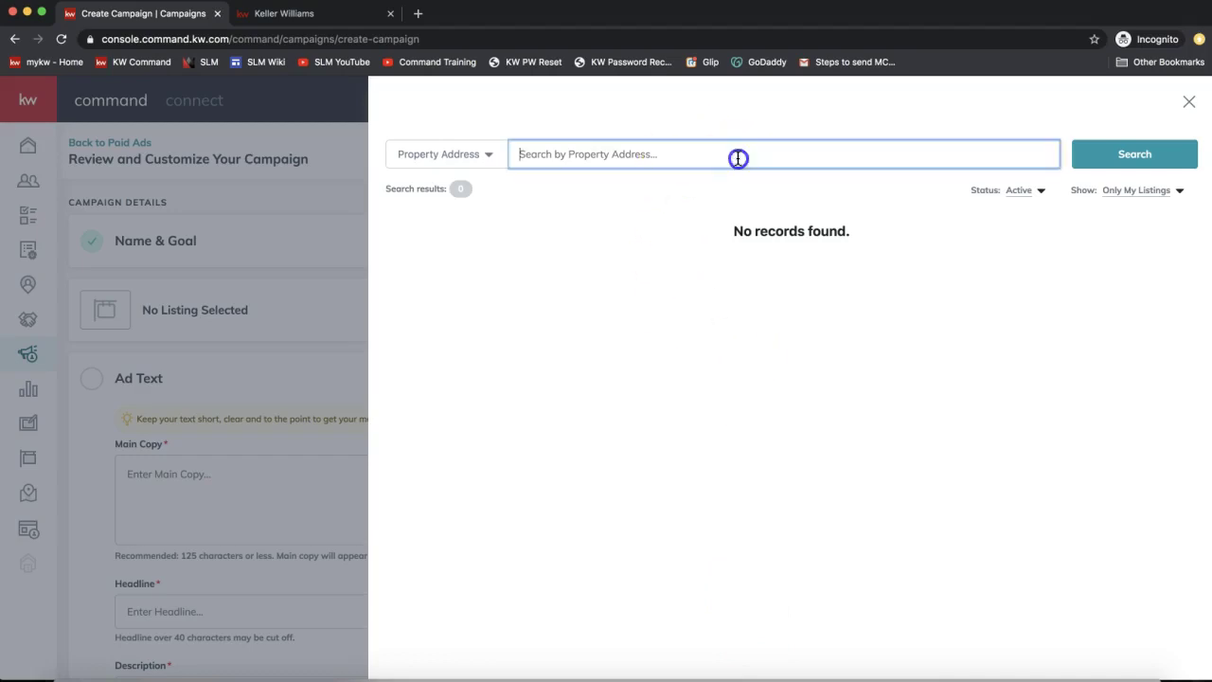
click(890, 138)
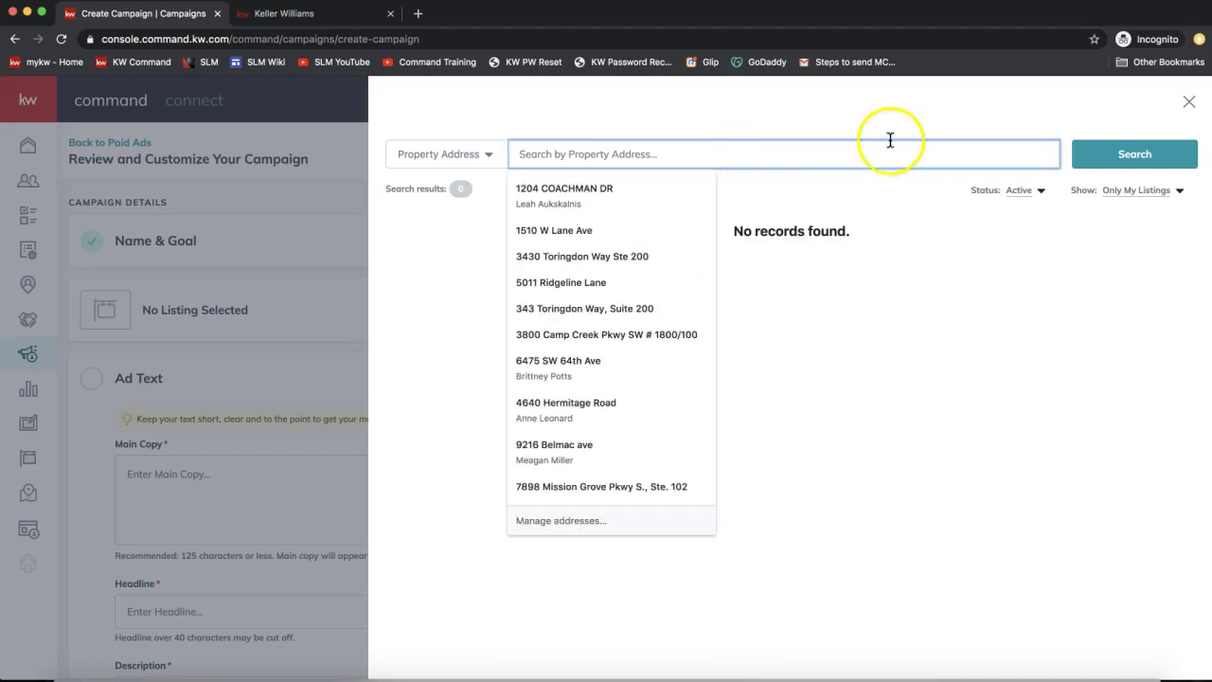
click(1149, 194)
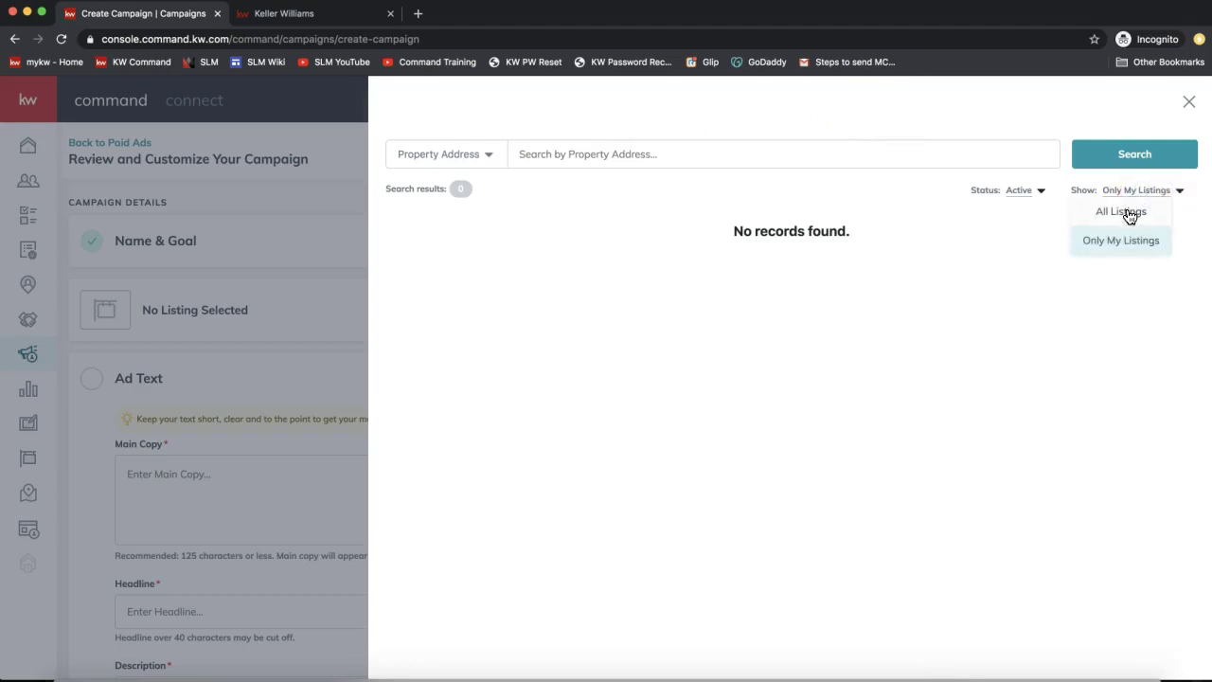
click(1130, 214)
click(1148, 192)
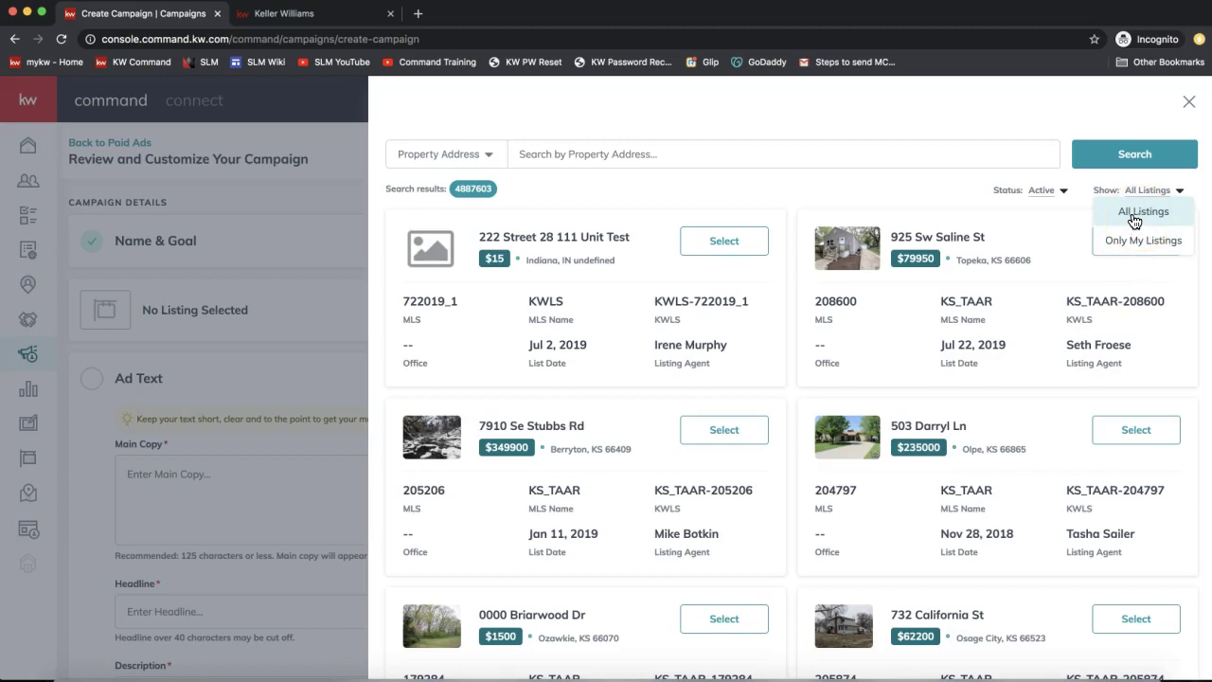
click(1149, 197)
click(1147, 214)
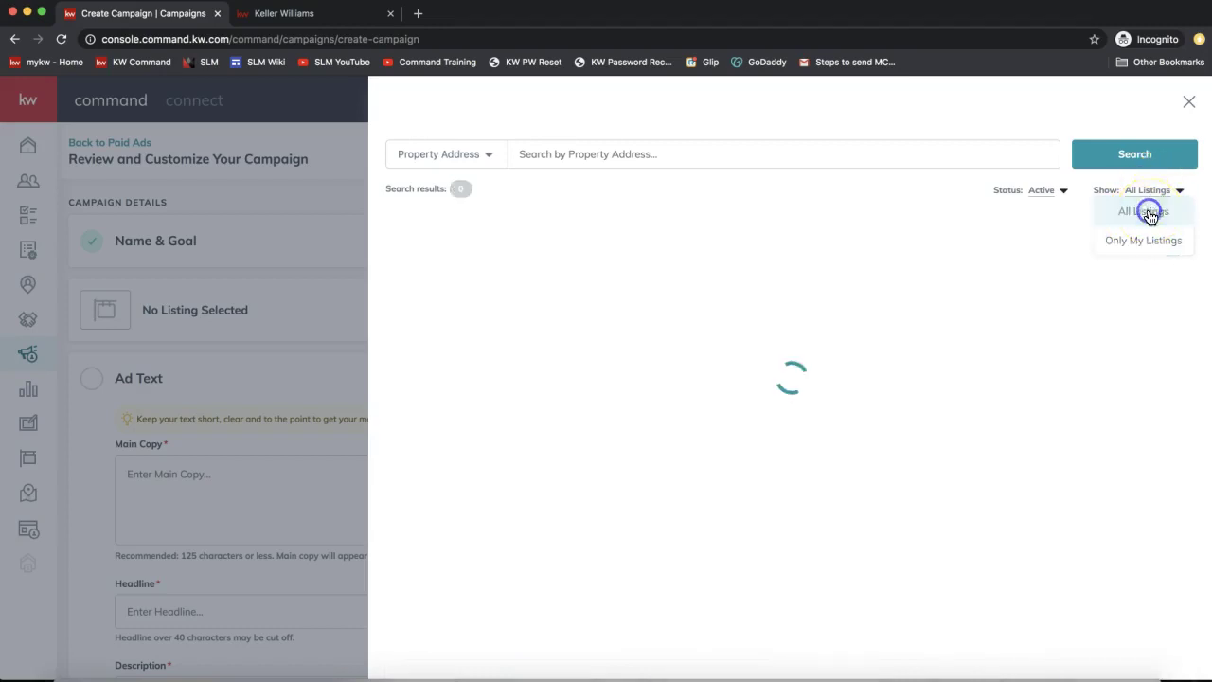
Browse the active listings and select the $235000 property in Olpe, KS for the campaign.
click(592, 159)
click(441, 154)
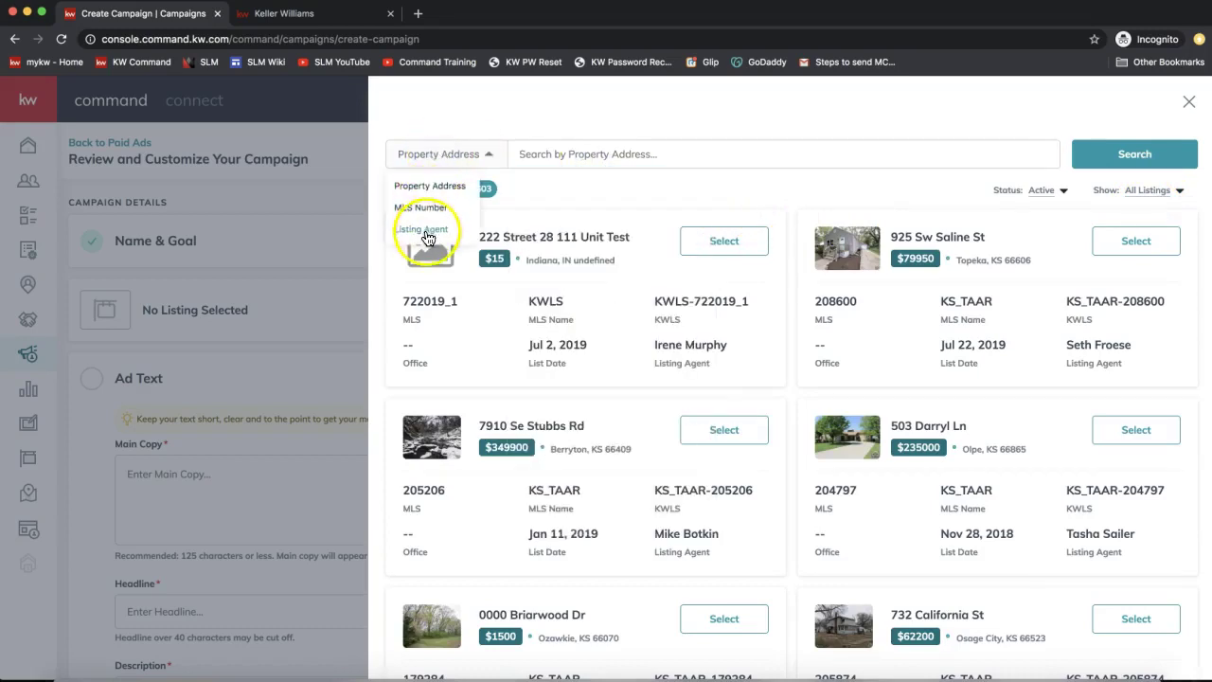
click(487, 188)
click(555, 203)
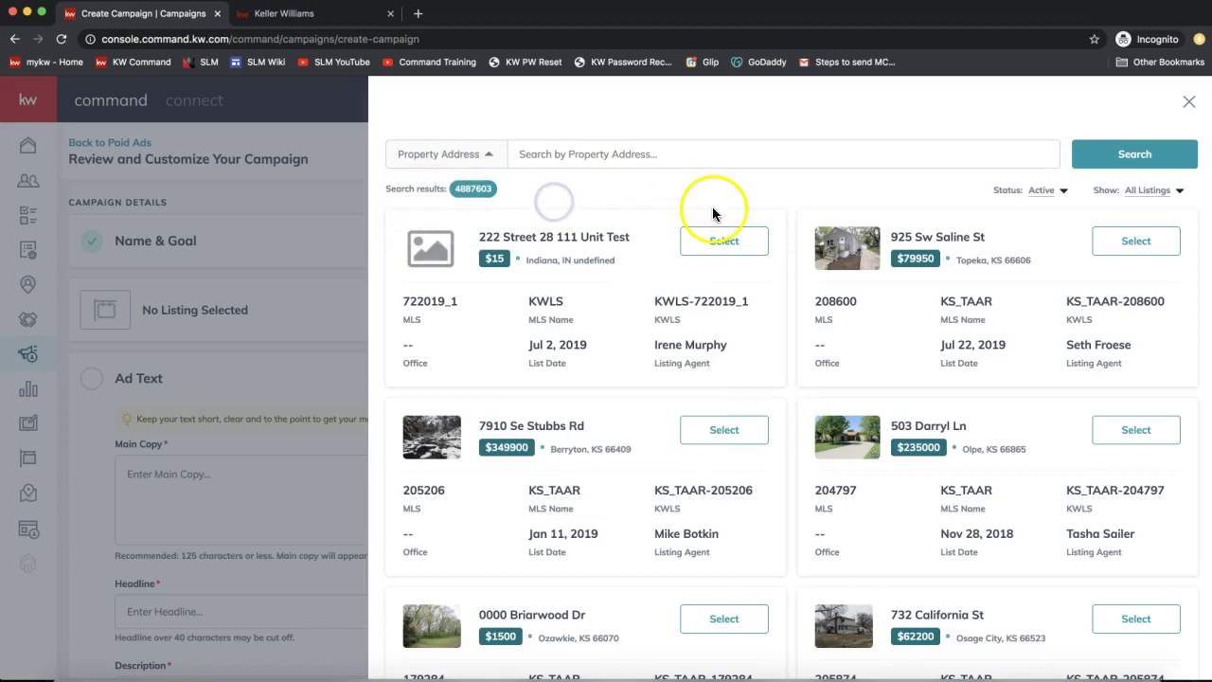
scroll(520, 263, down, 3)
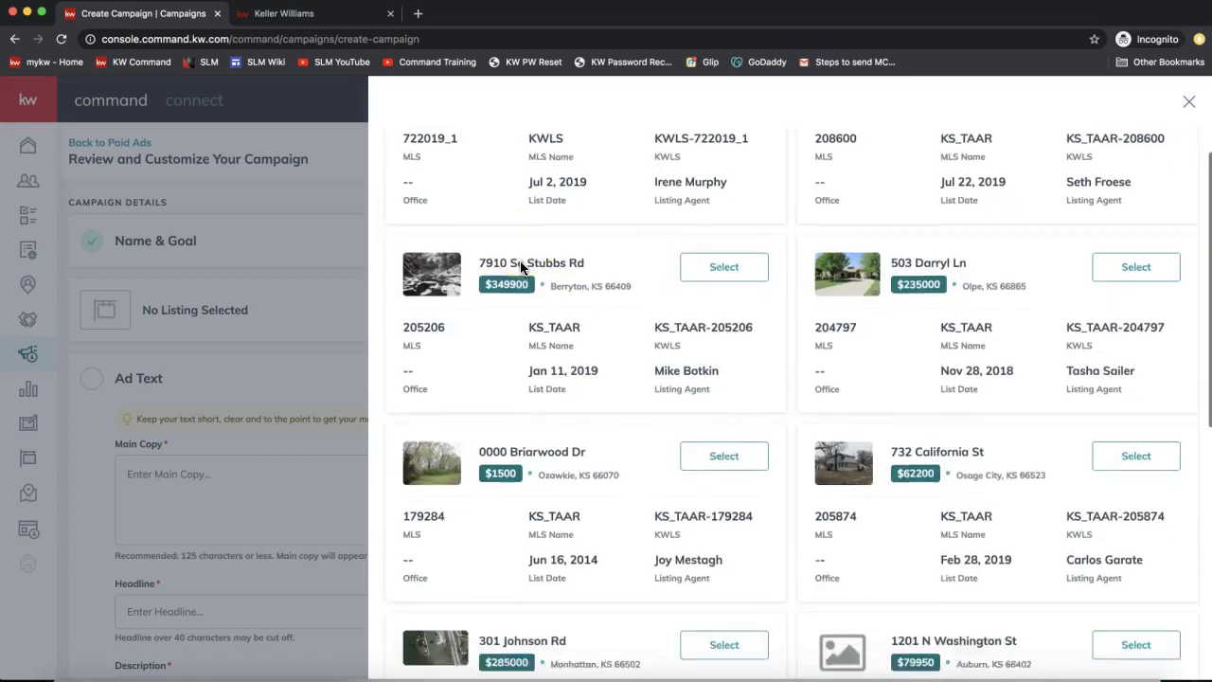
scroll(520, 268, down, 4)
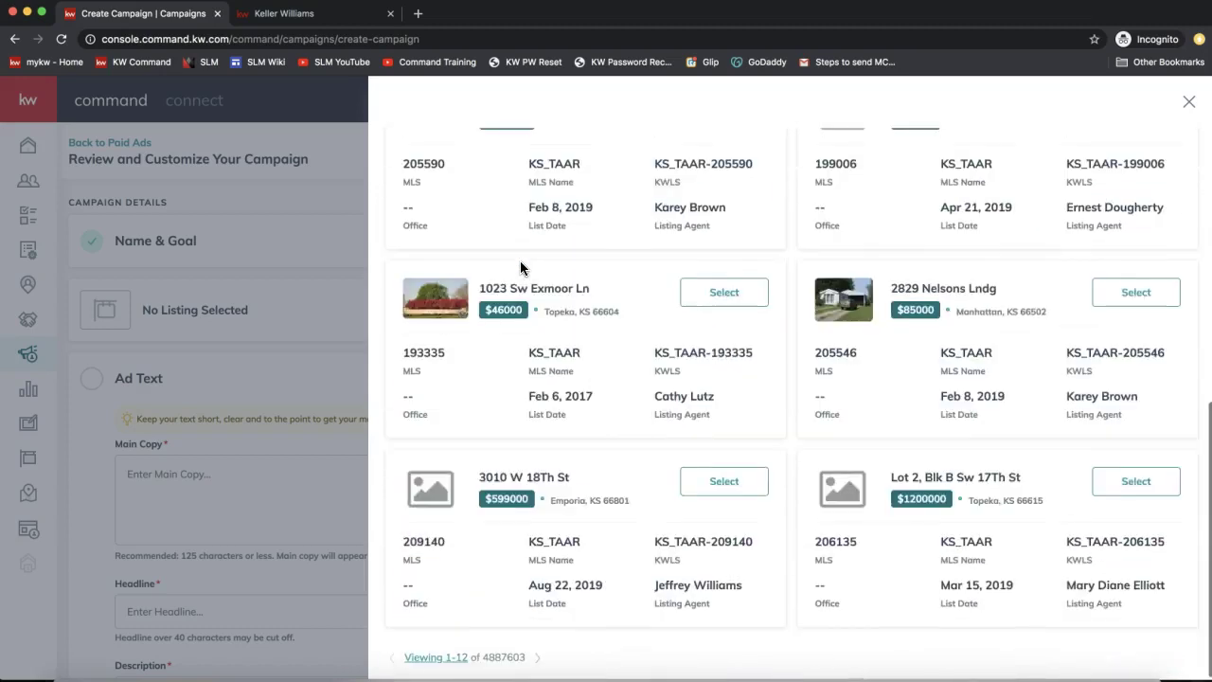
scroll(520, 268, up, 5)
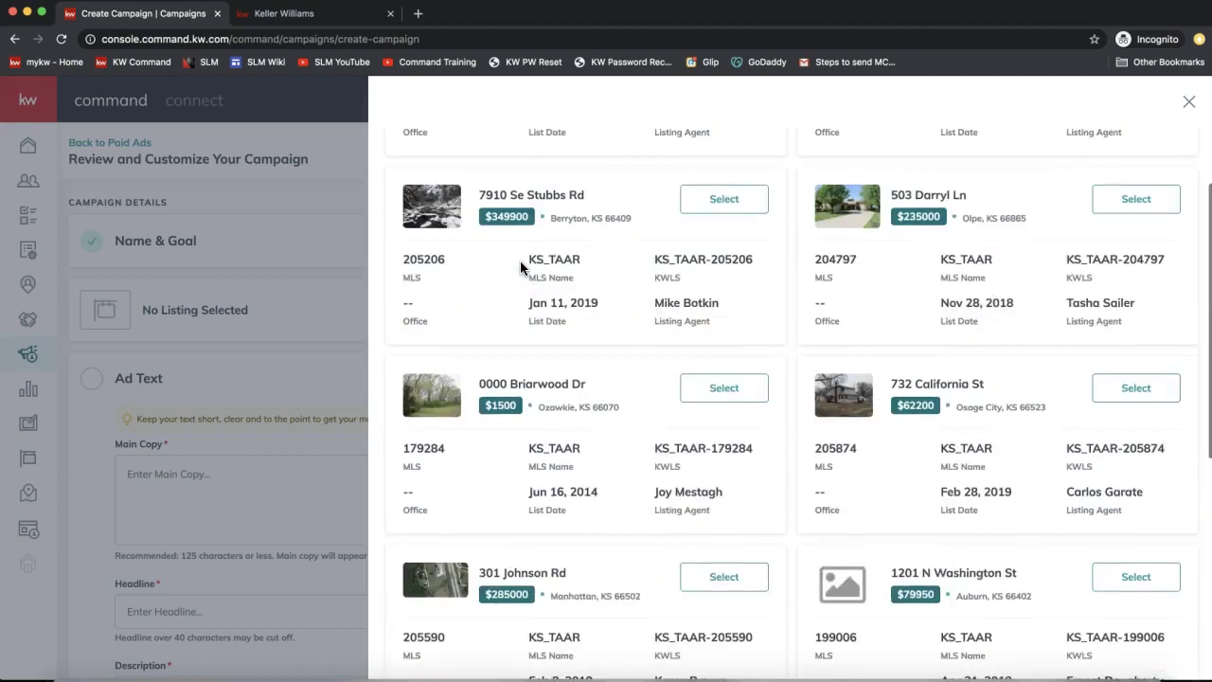
click(1134, 201)
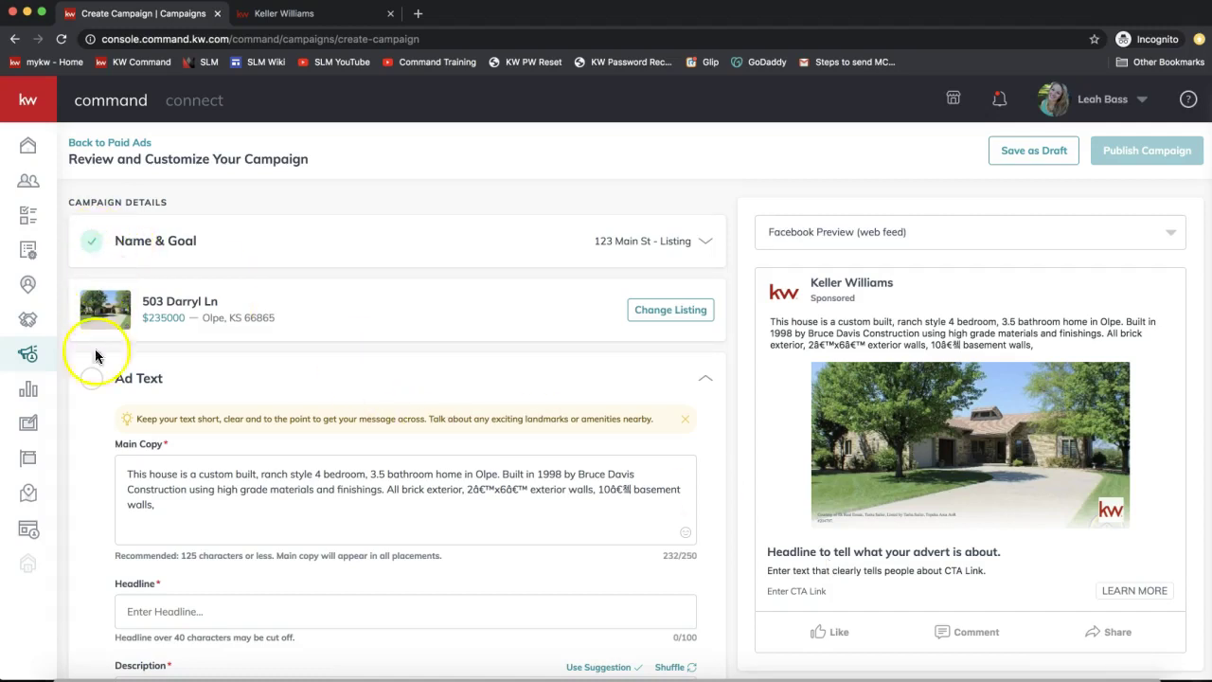
Move the prefilled property text out of the ad's main copy and into the description.
scroll(93, 371, down, 3)
scroll(90, 284, up, 3)
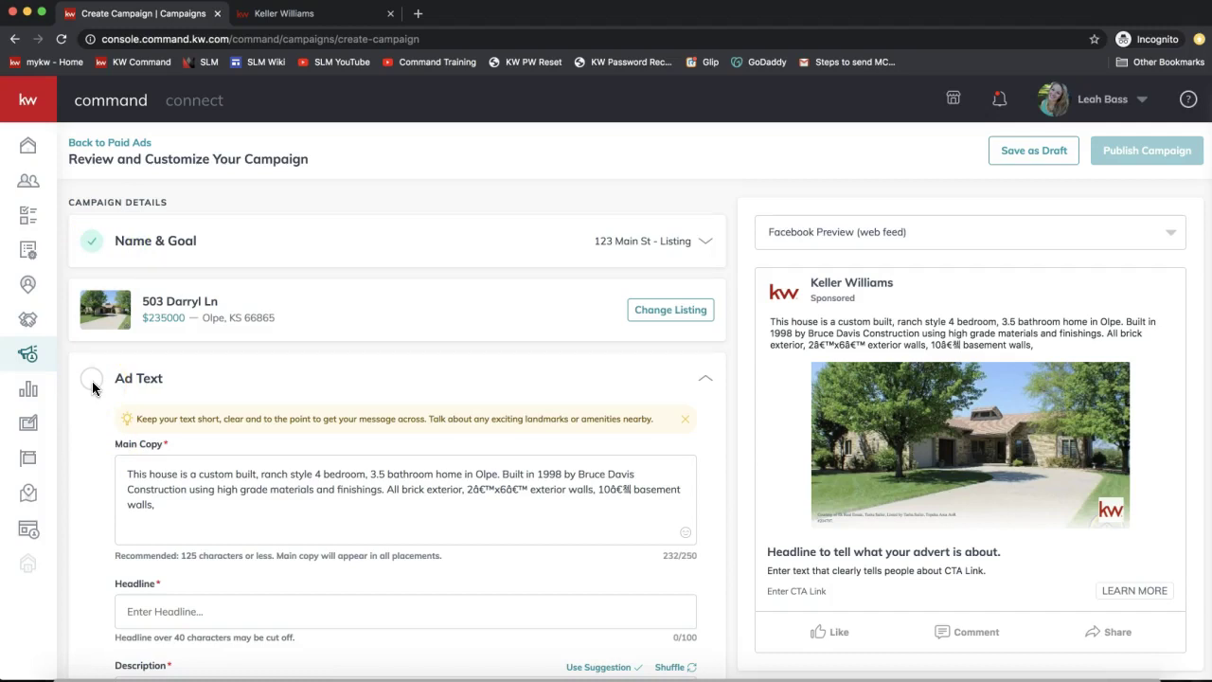
scroll(138, 389, down, 2)
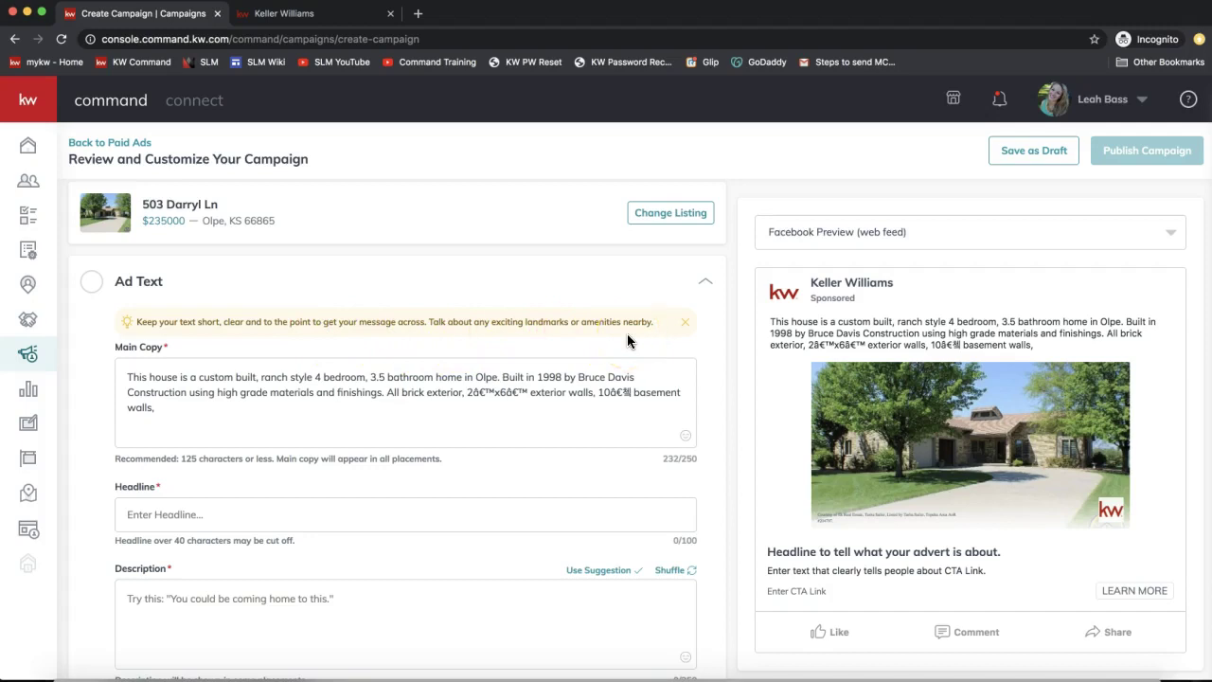
scroll(433, 338, down, 2)
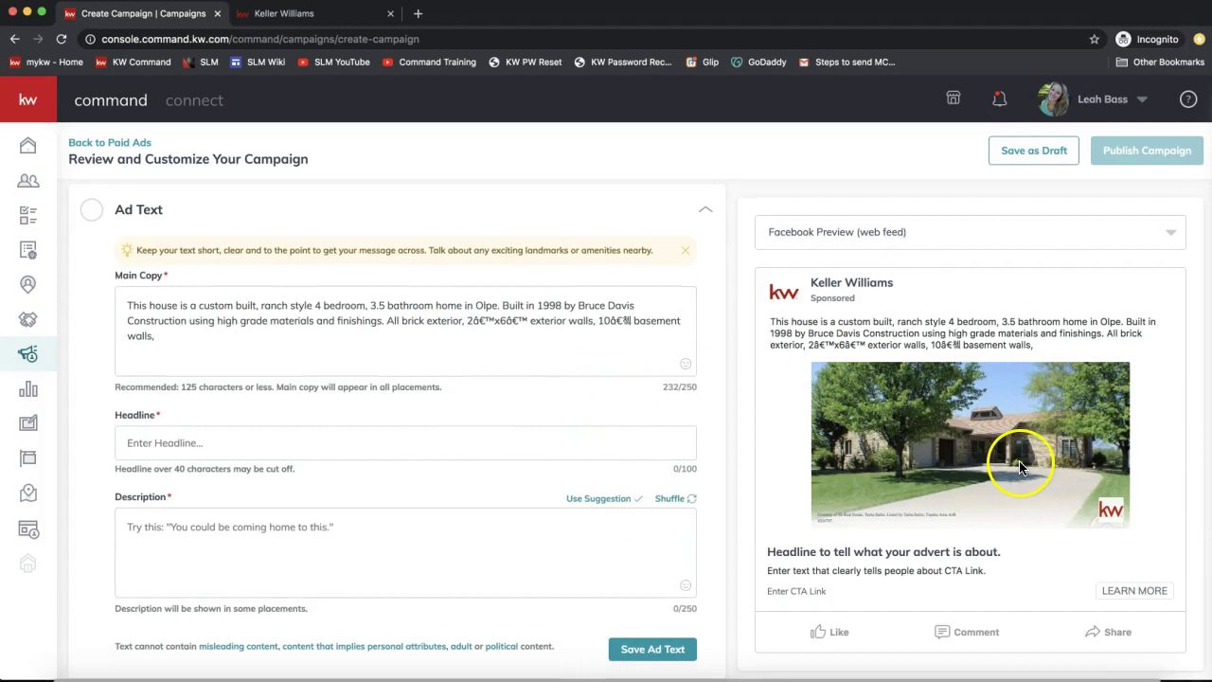
click(243, 327)
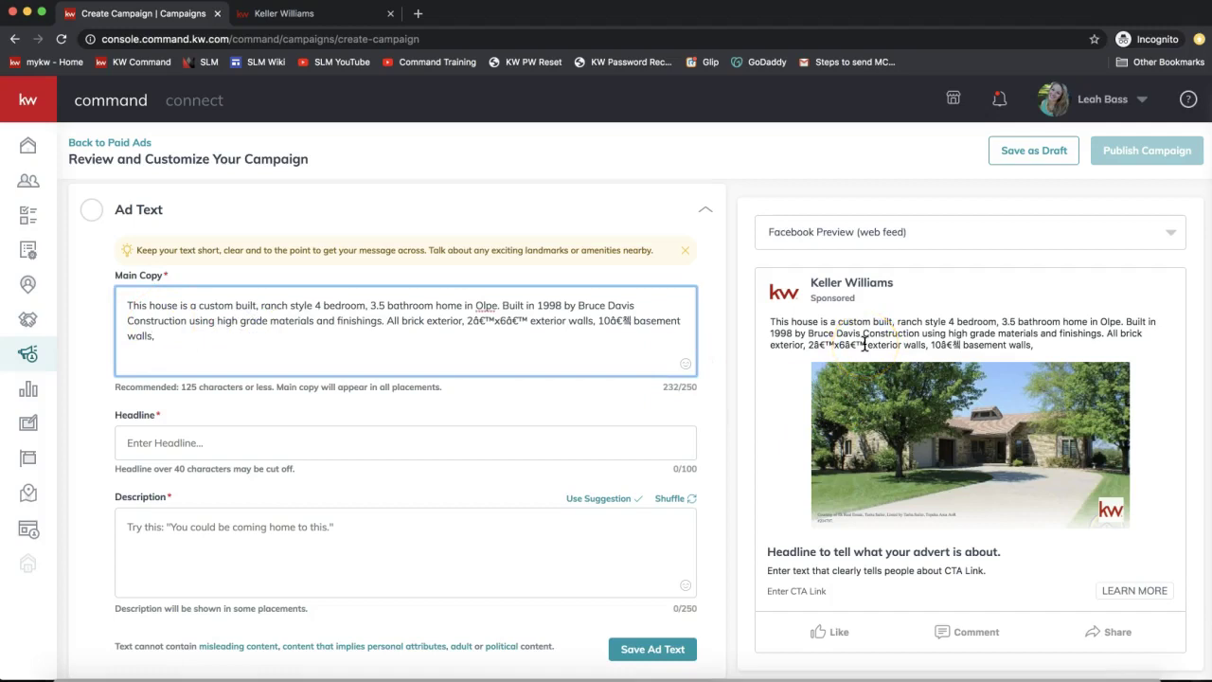
click(130, 296)
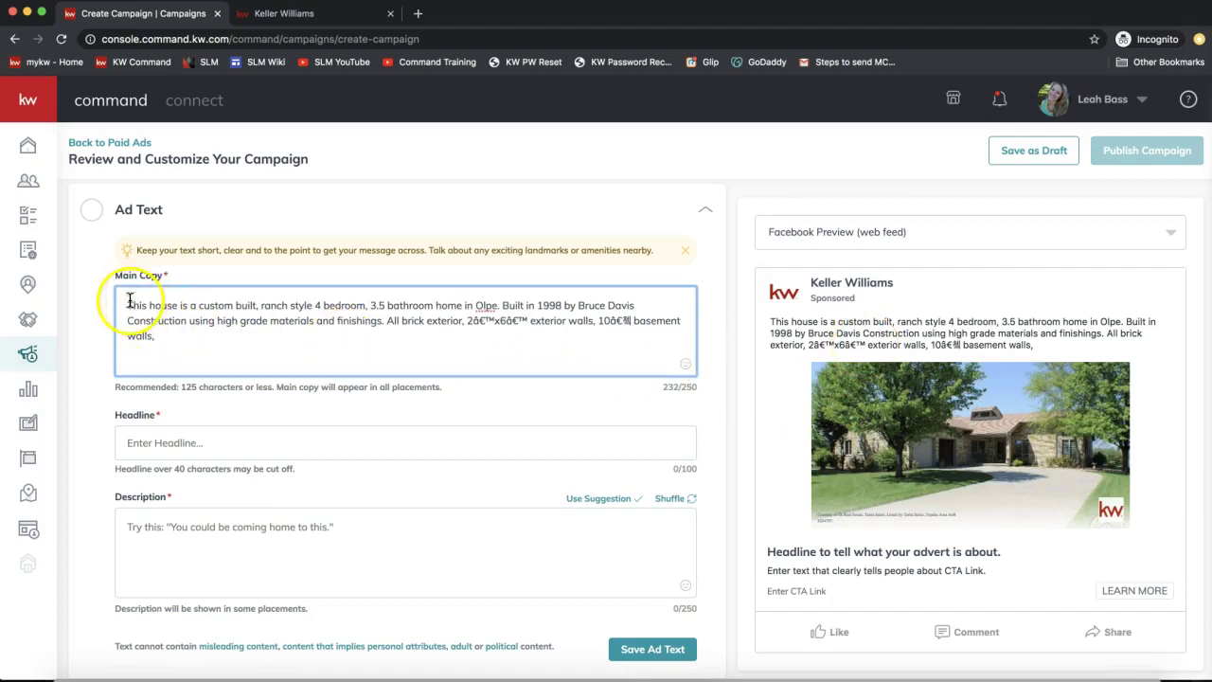
drag(130, 296, 233, 366)
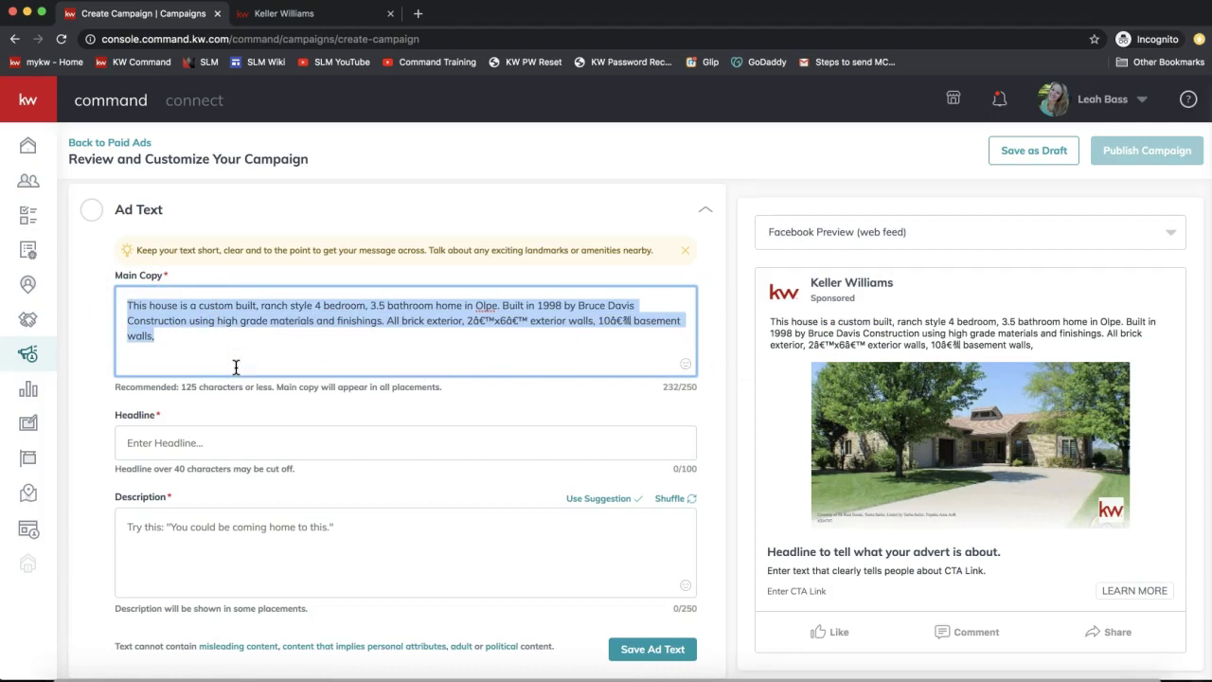
drag(236, 367, 262, 364)
key(BackSpace)
click(201, 527)
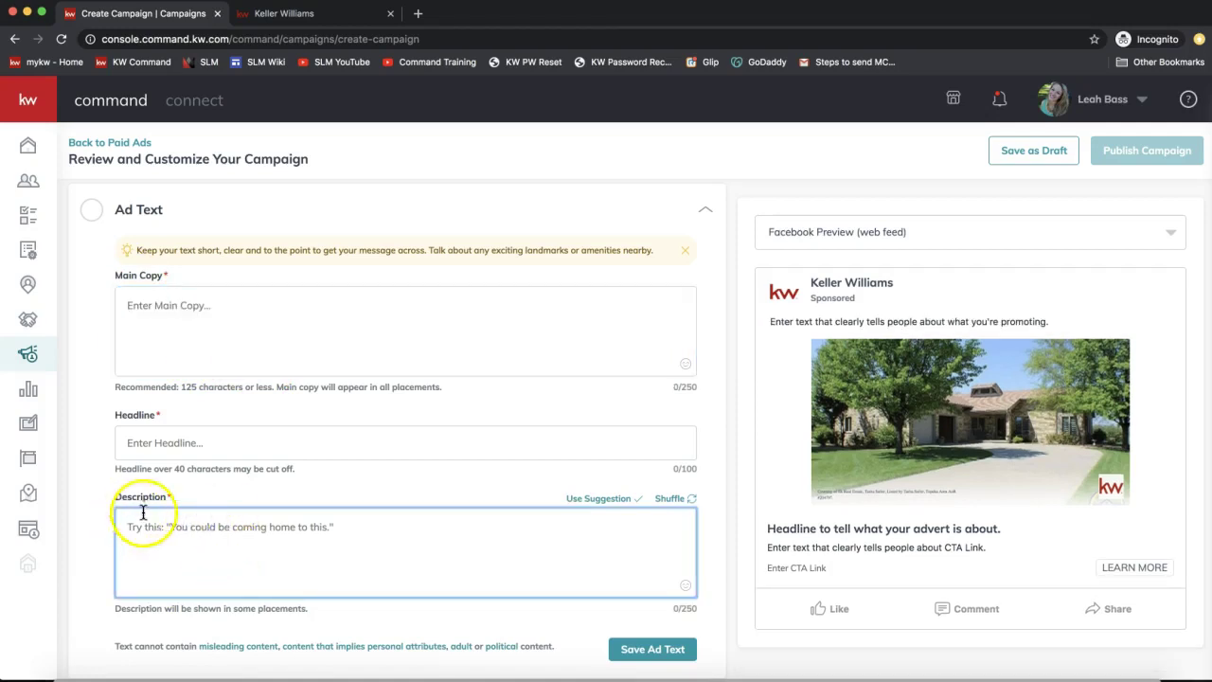
text(This house is a custom built, ranch style 4 bedroom, 3.5 bathroom home in Olpe. Built in 1998 by Bruce Davis Construction using high grade materials and finishings. All brick exterior, 2â€™x6â€™ exterior walls, 10â€¶ basement walls,)
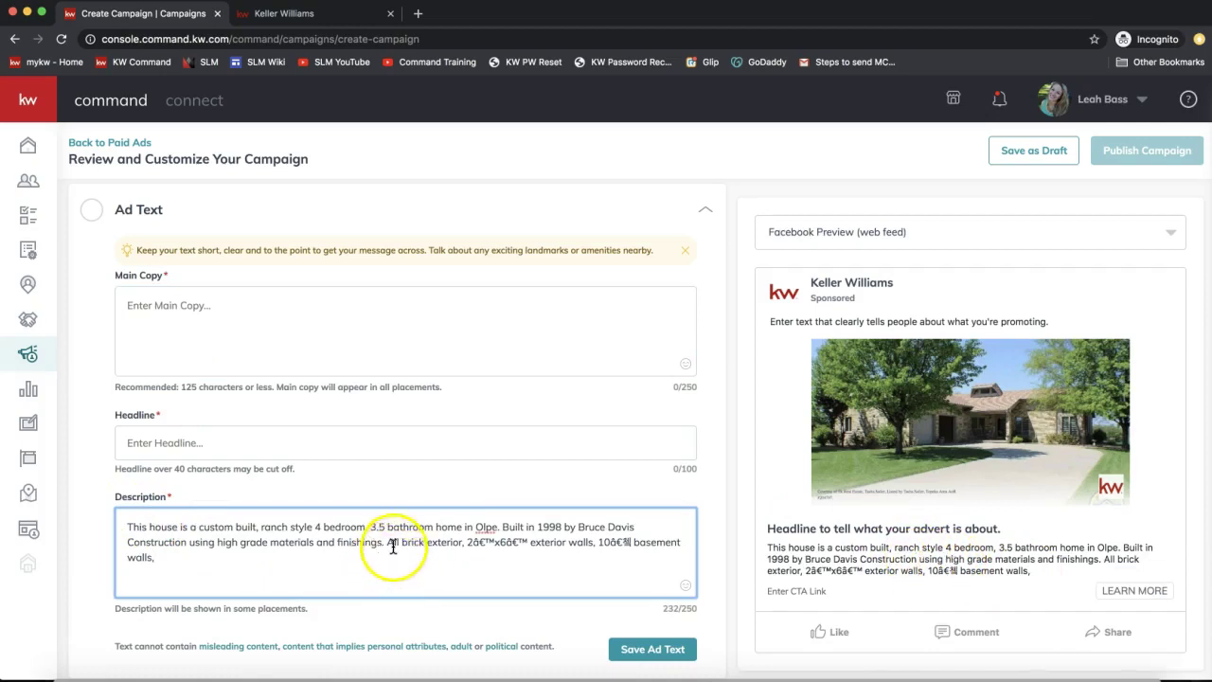
Replace the garbled wall measurements ending the description so that it closes with "All brick exterior!".
drag(466, 542, 526, 559)
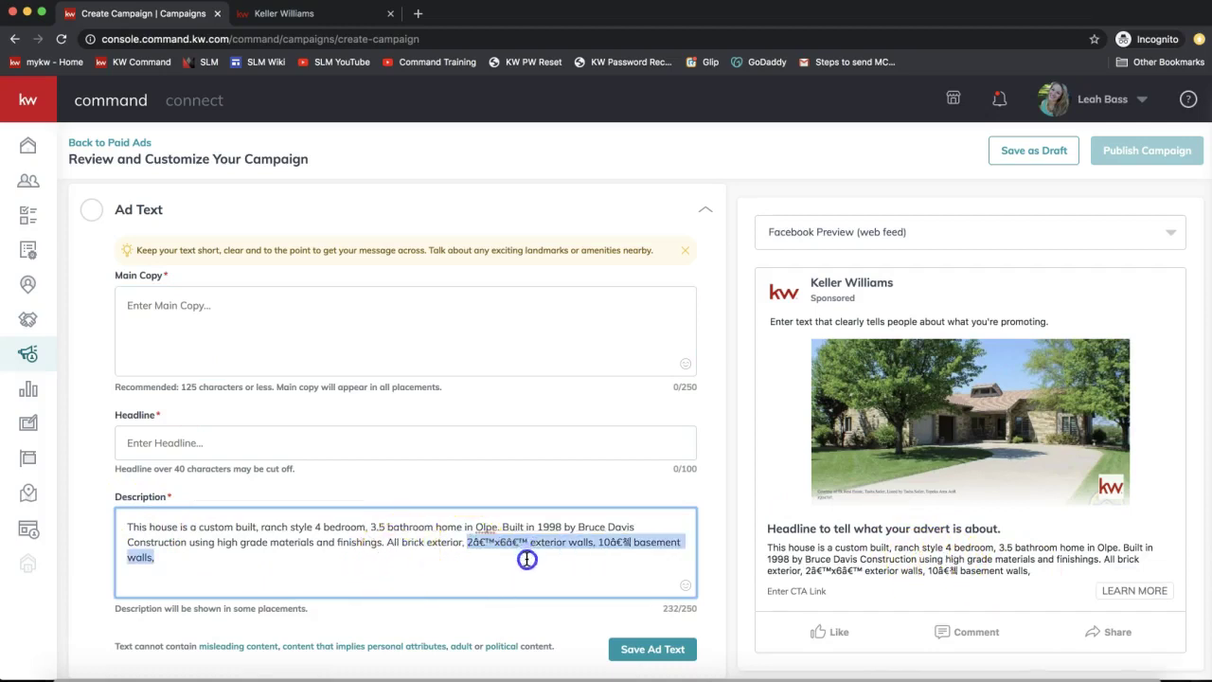
key(BackSpace)
text(!)
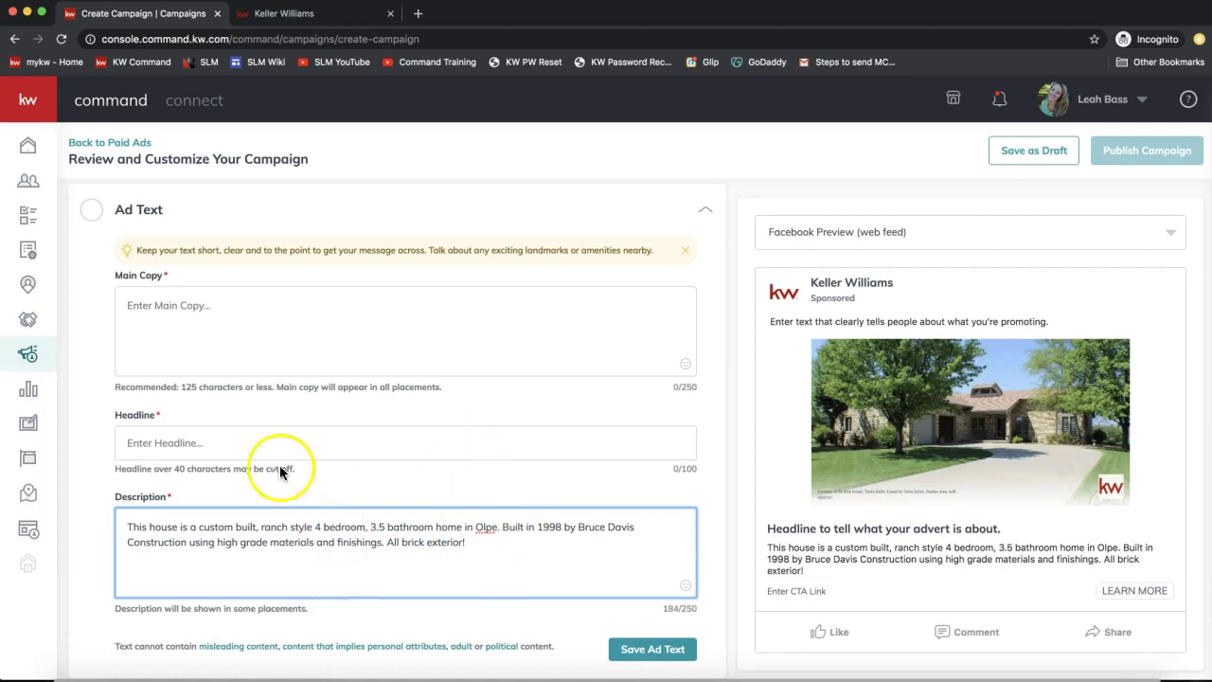
Write the main copy "Welcome the warm spring weather from a gorgeous patio with built-in firepit and in-ground pool!".
click(205, 343)
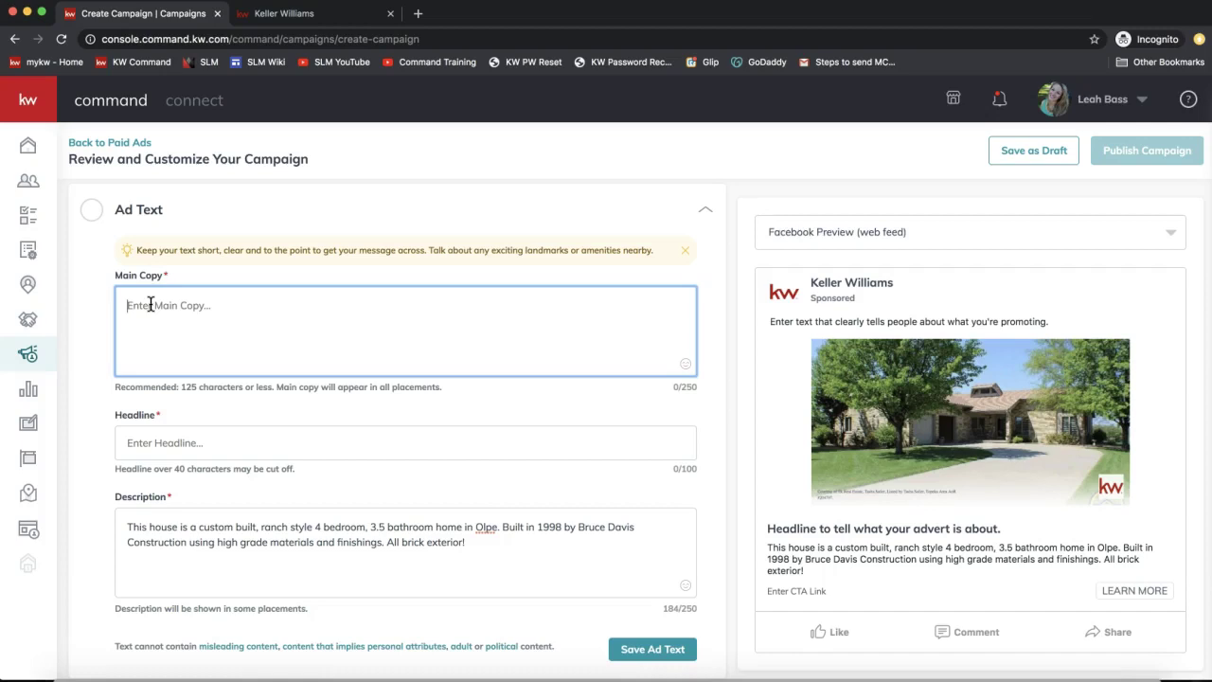
text(We)
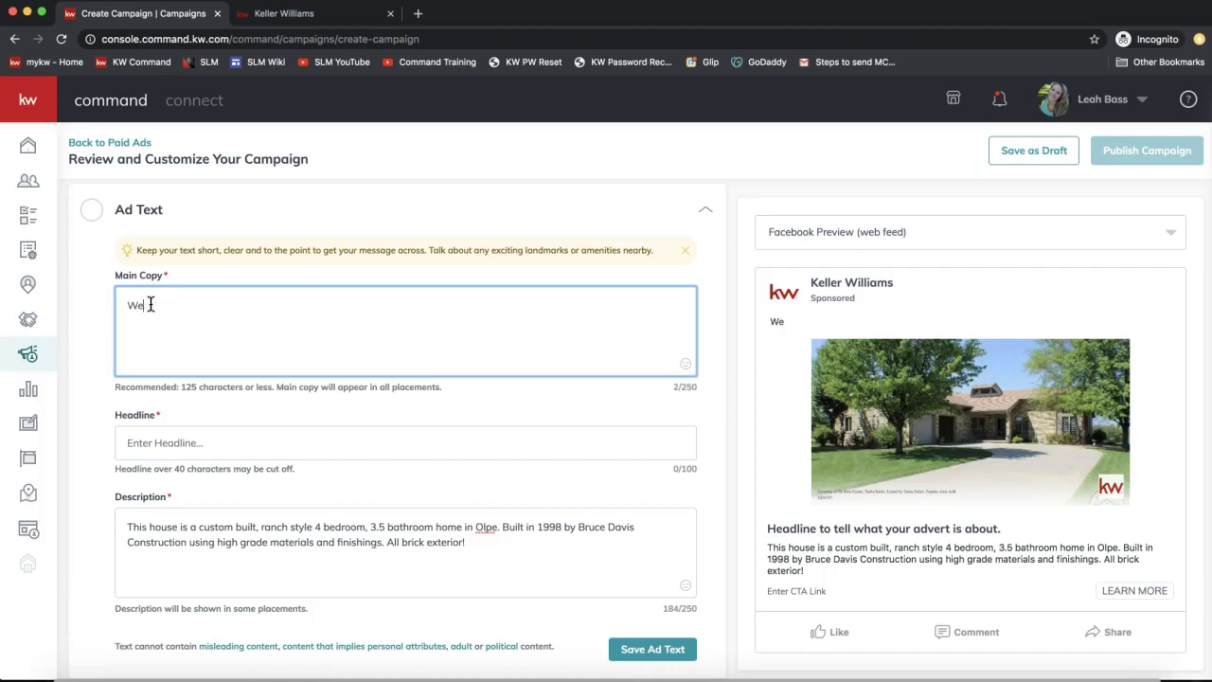
text(lcome the warm )
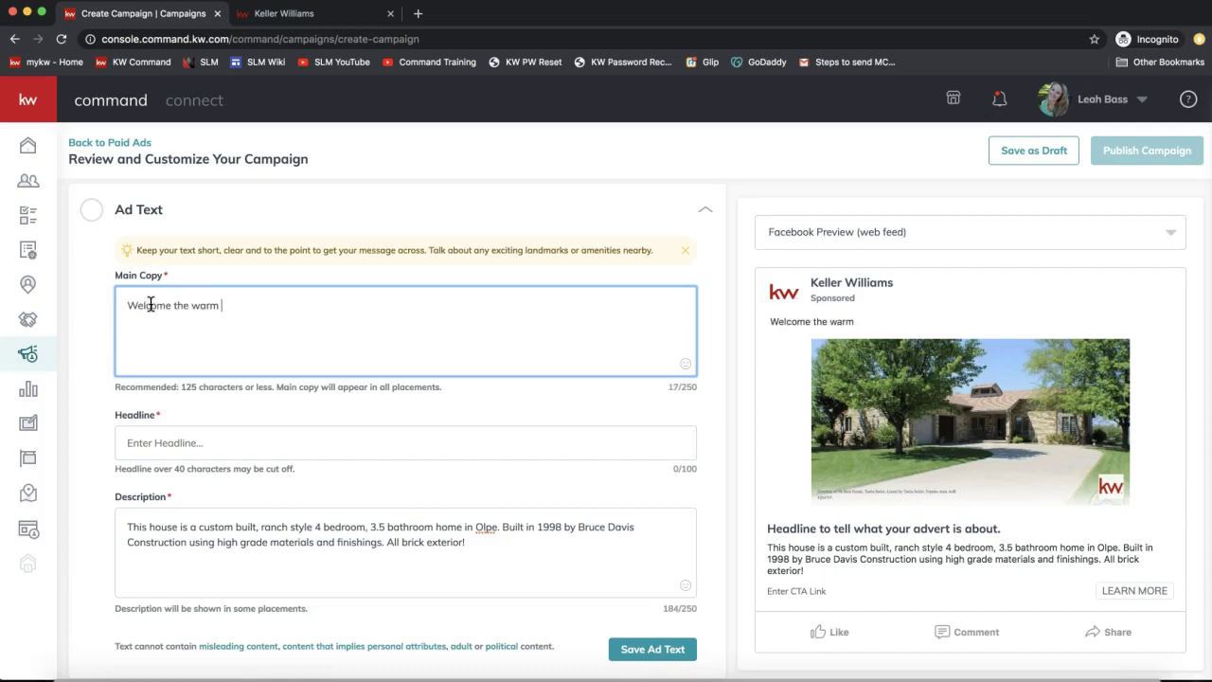
text(spring weather from the)
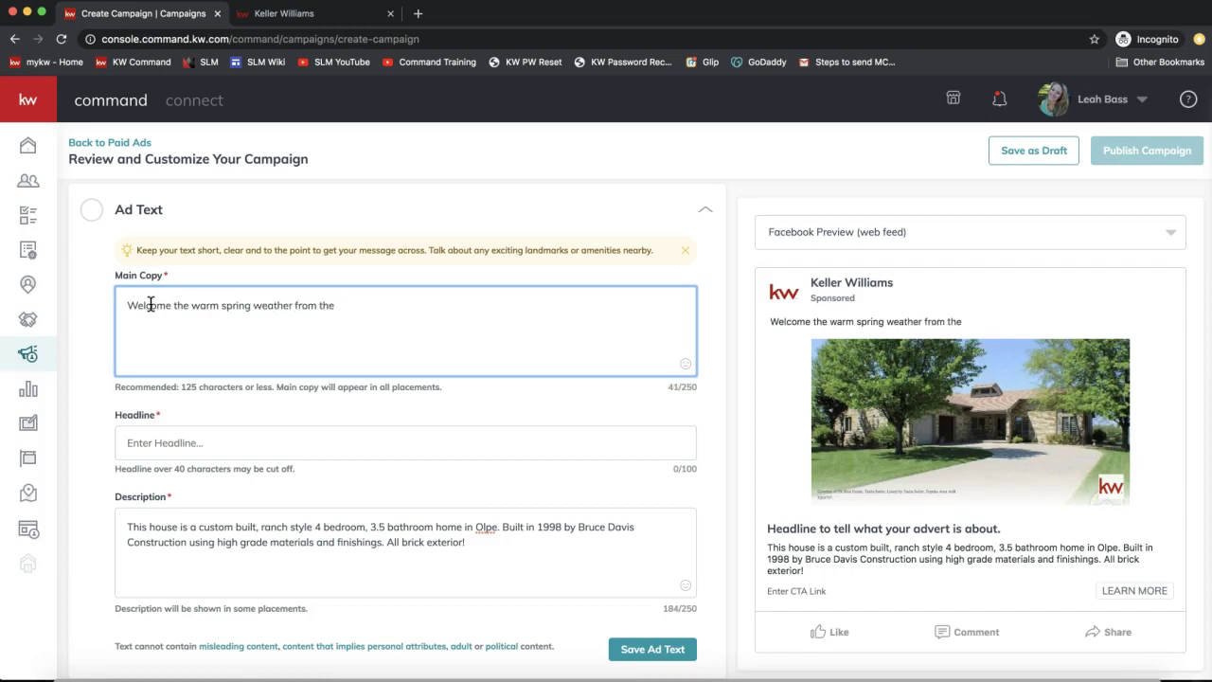
key(BackSpace)
key(BackSpace)
key(BackSpace)
key(BackSpace)
text(a gorgeous patio wit)
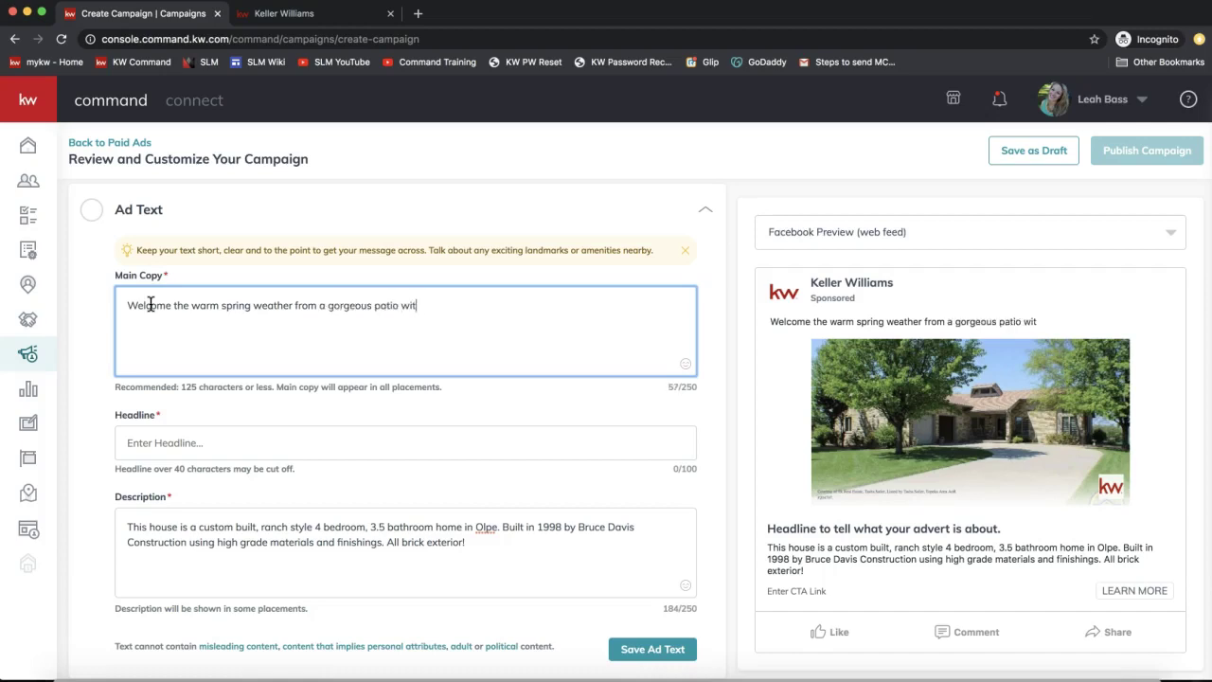
text(h built-in firepit and in-g)
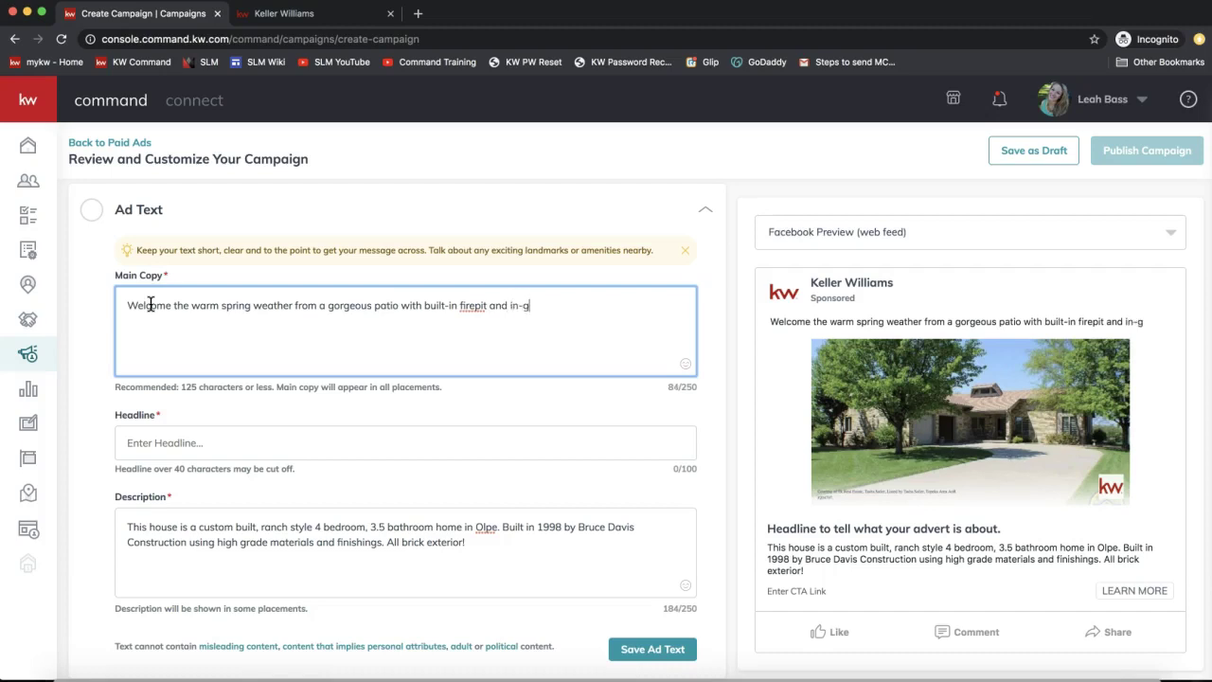
text(round pool!)
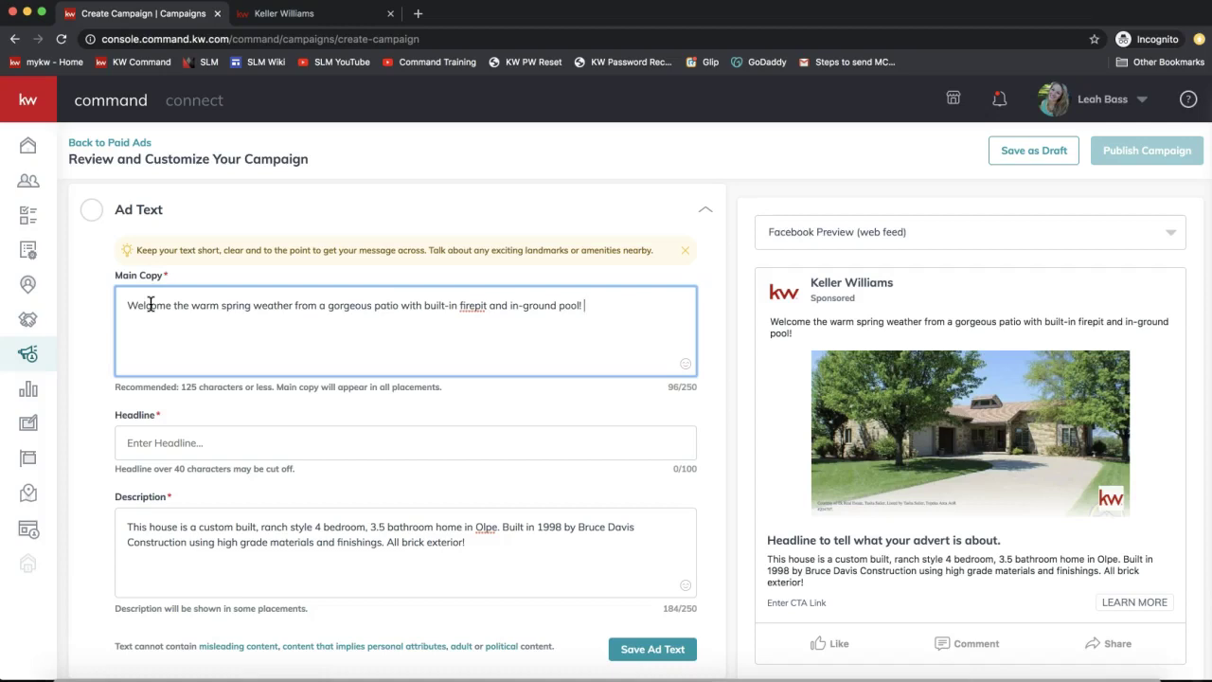
click(197, 310)
click(150, 315)
click(271, 318)
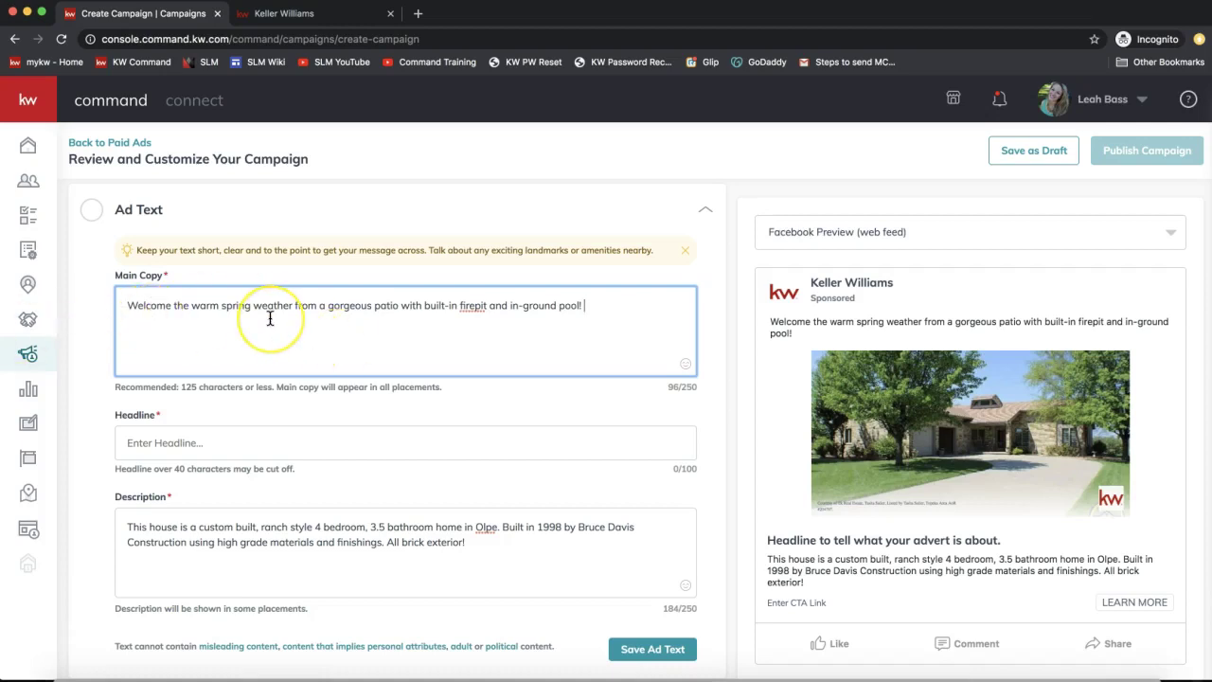
triple_click(173, 306)
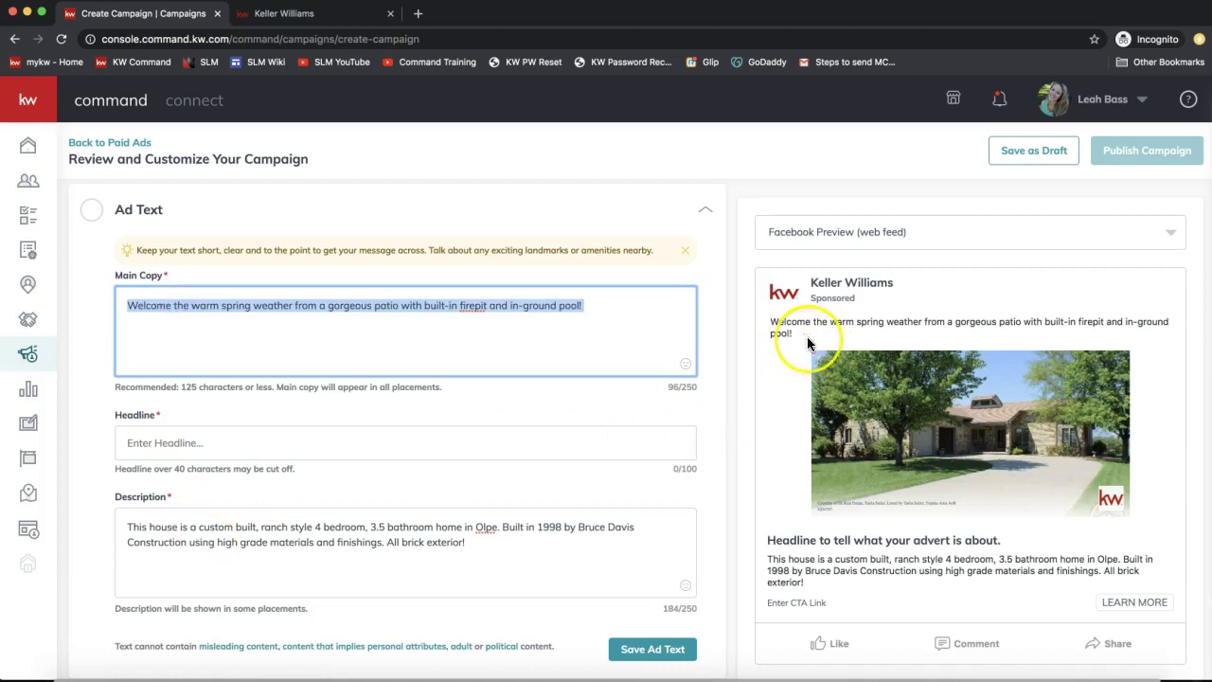
Set the ad's headline to "Proudly Presenting 123 Main St!".
click(153, 439)
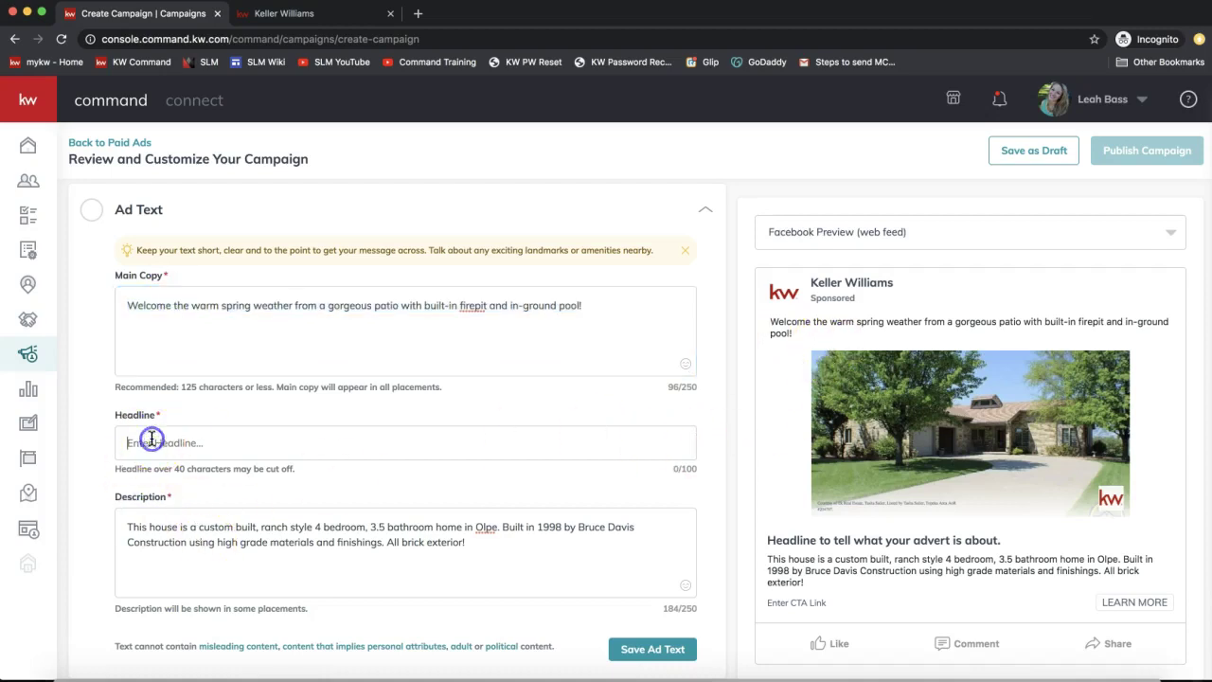
drag(765, 540, 984, 547)
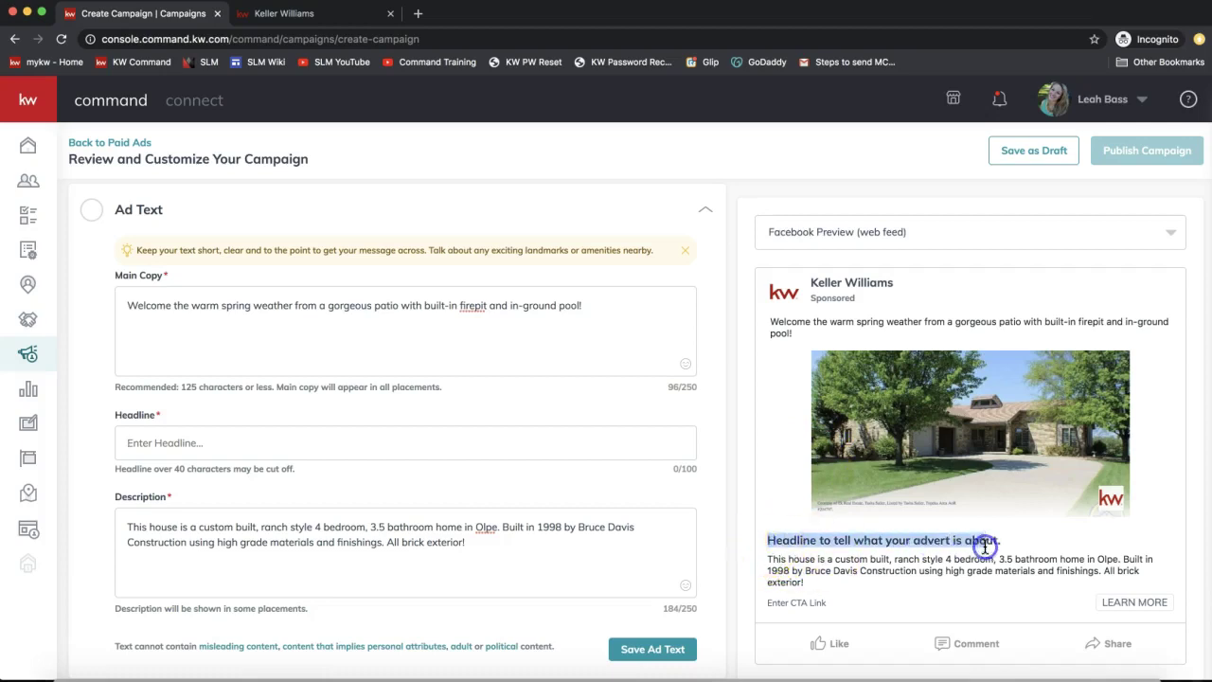
click(129, 454)
text(Proudly)
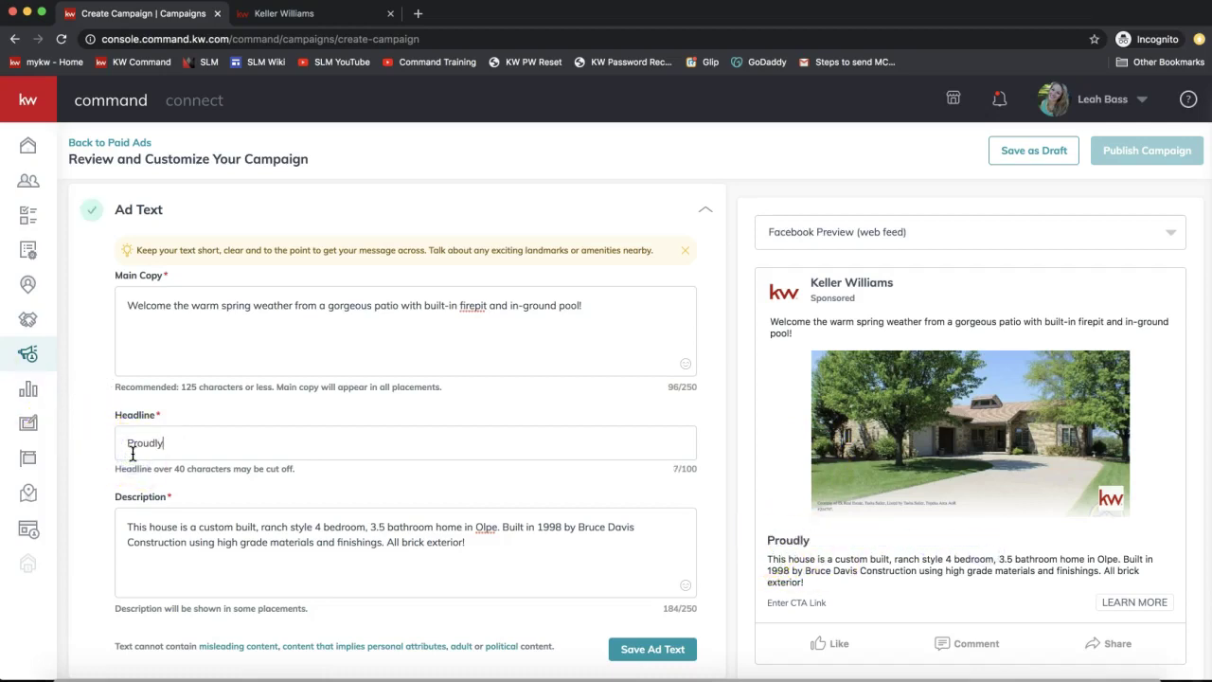
text( Presenting 12)
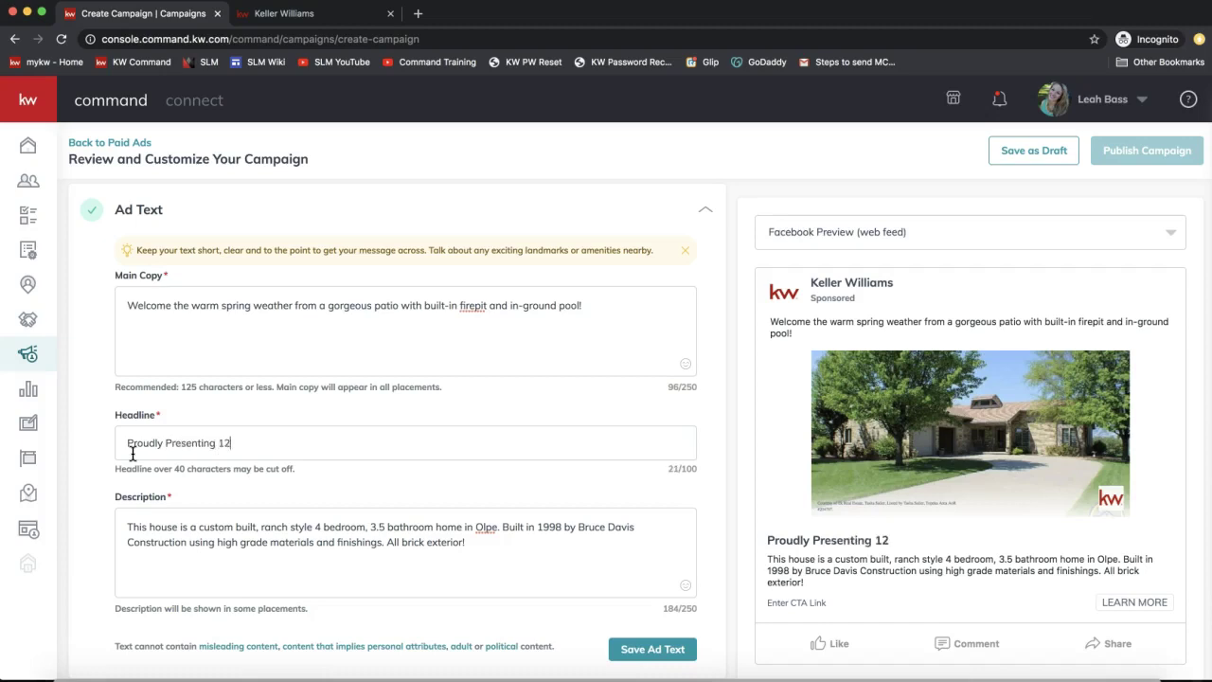
text(3 Main St!)
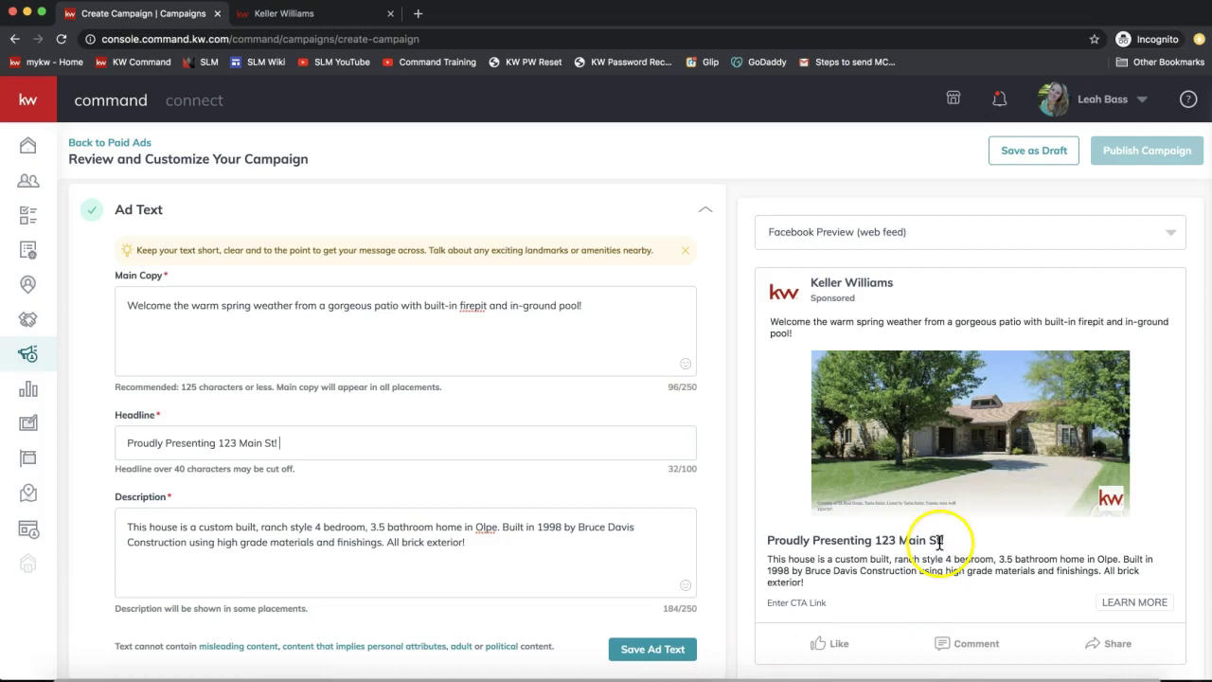
Save the ad text with its main copy, headline and description.
click(680, 350)
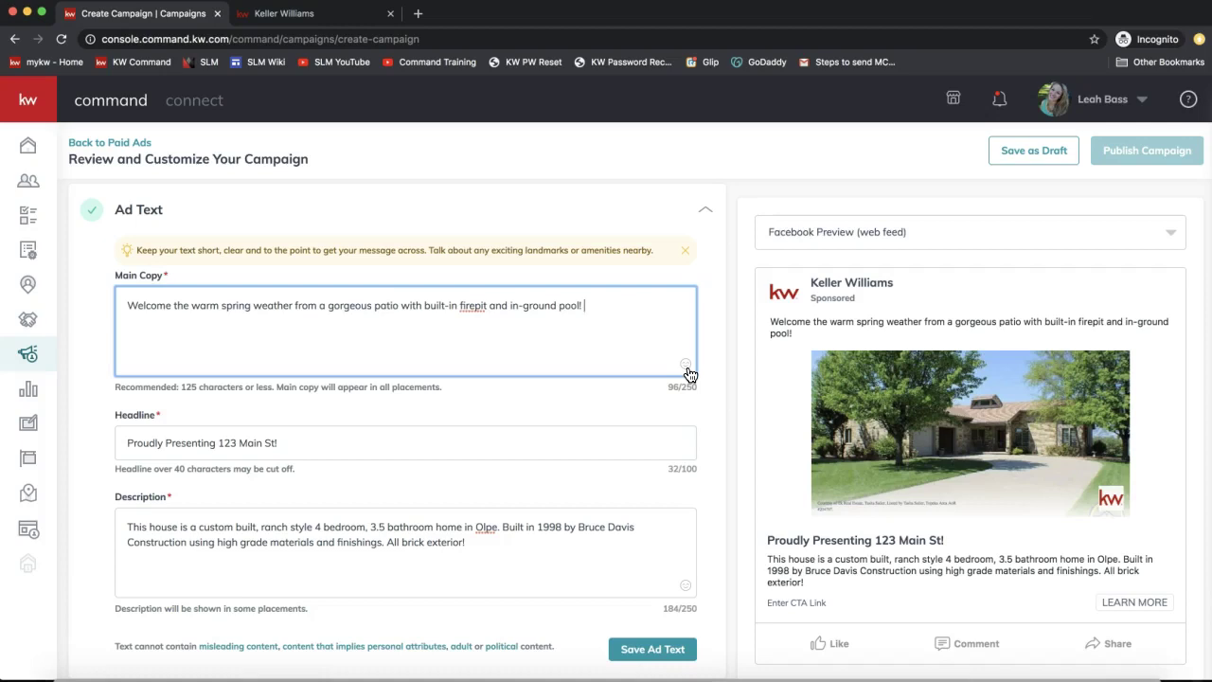
scroll(581, 319, down, 1)
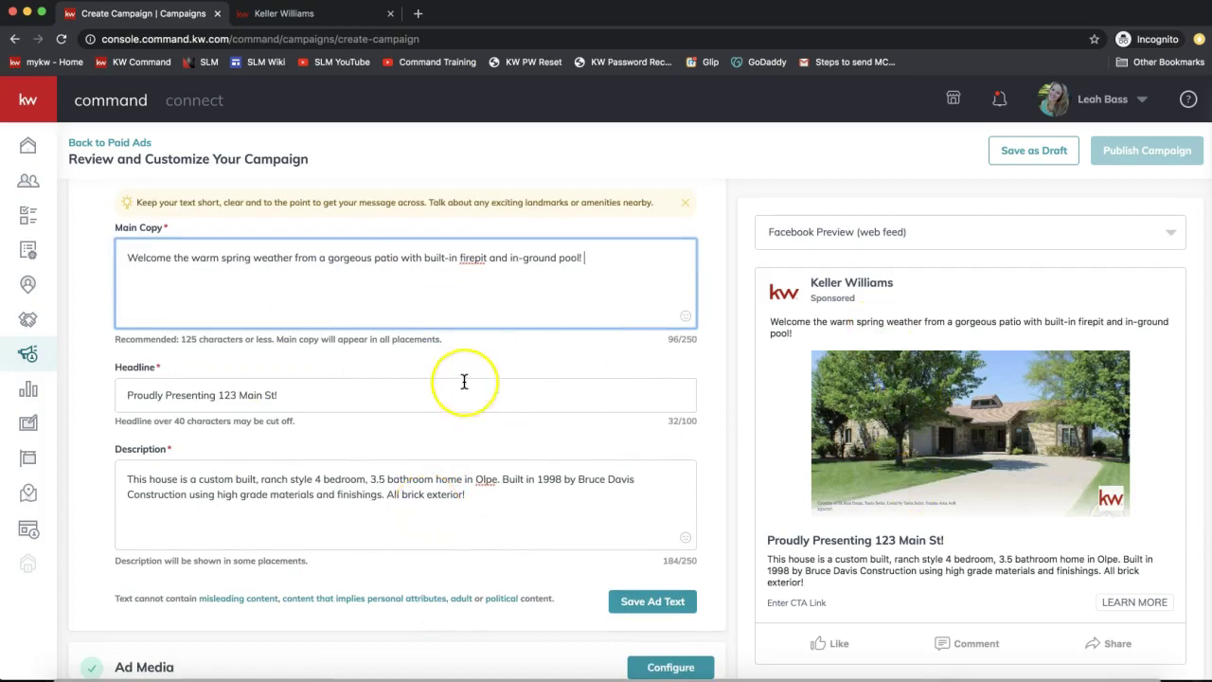
scroll(464, 382, down, 1)
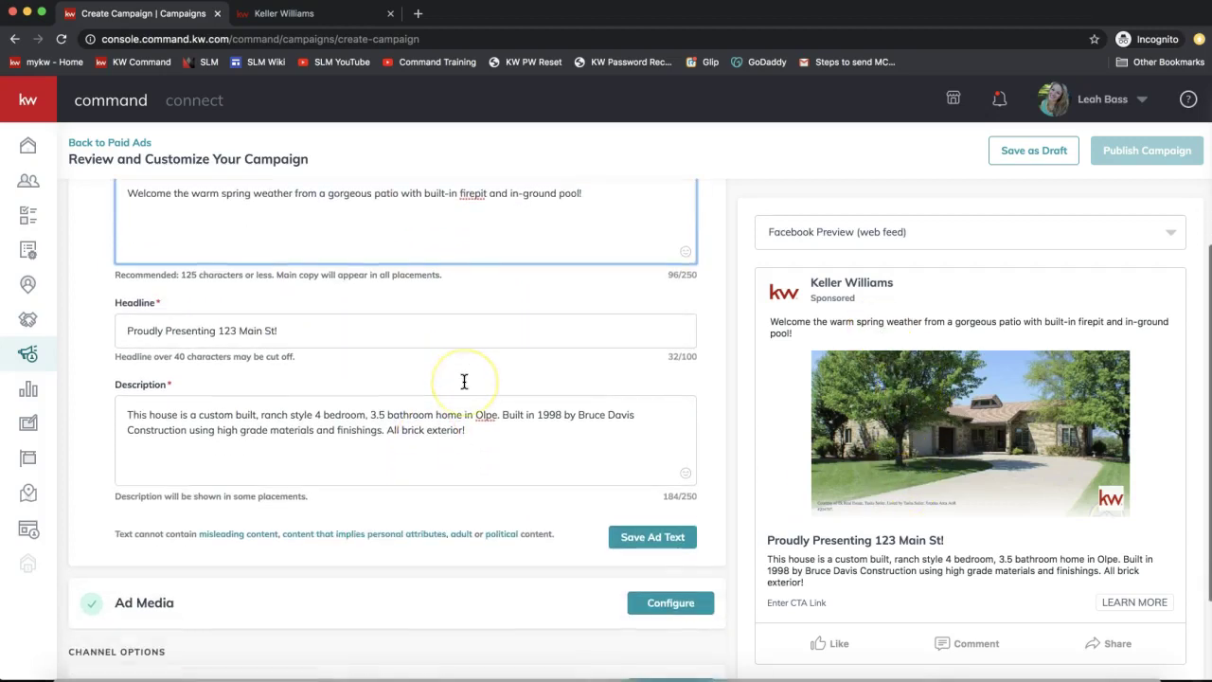
click(652, 538)
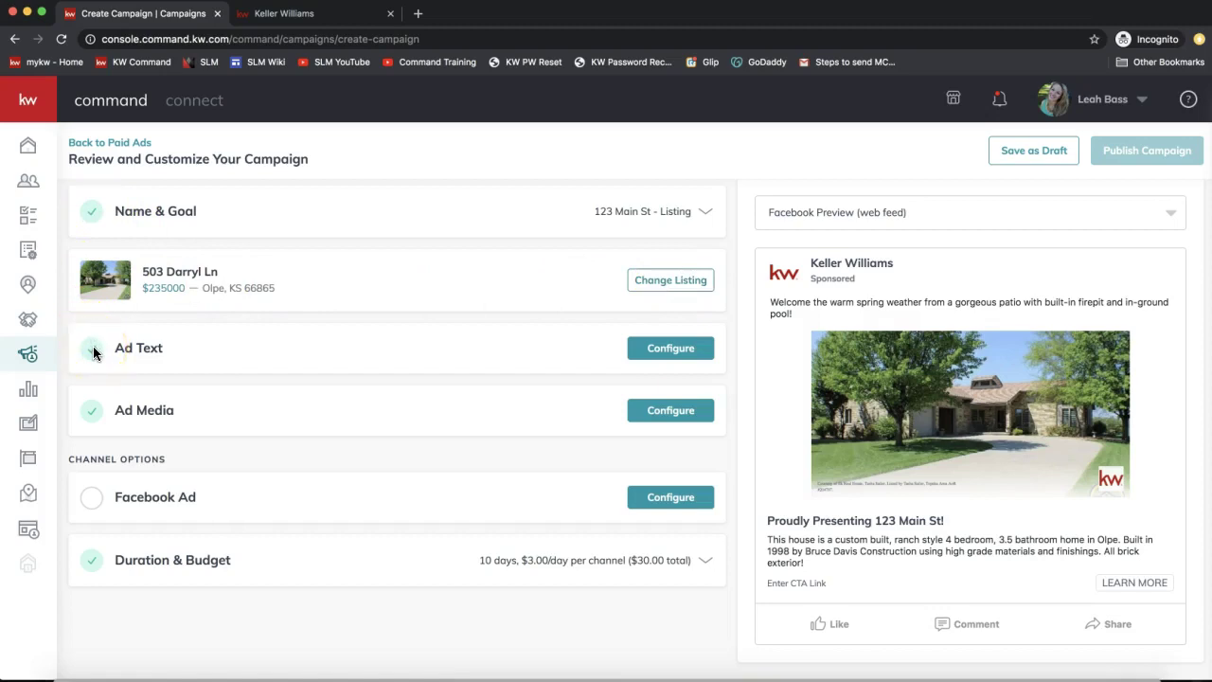
Open the Ad Media section for configuration.
click(85, 428)
click(658, 428)
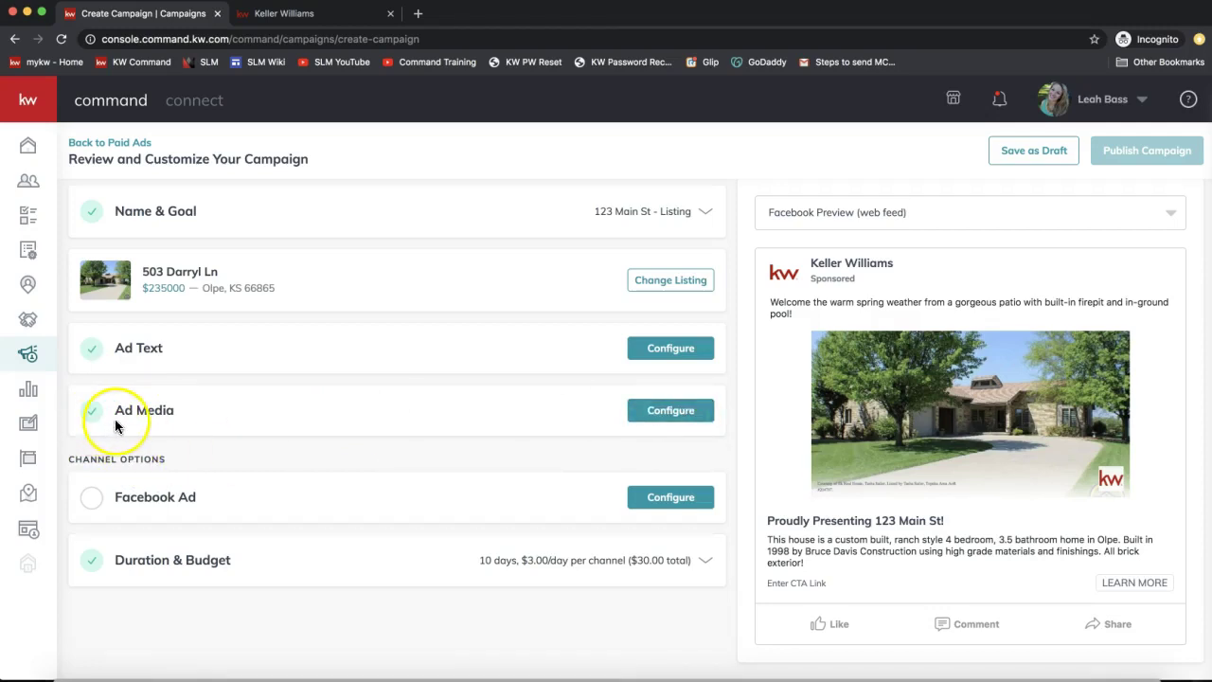
click(670, 410)
scroll(392, 383, down, 2)
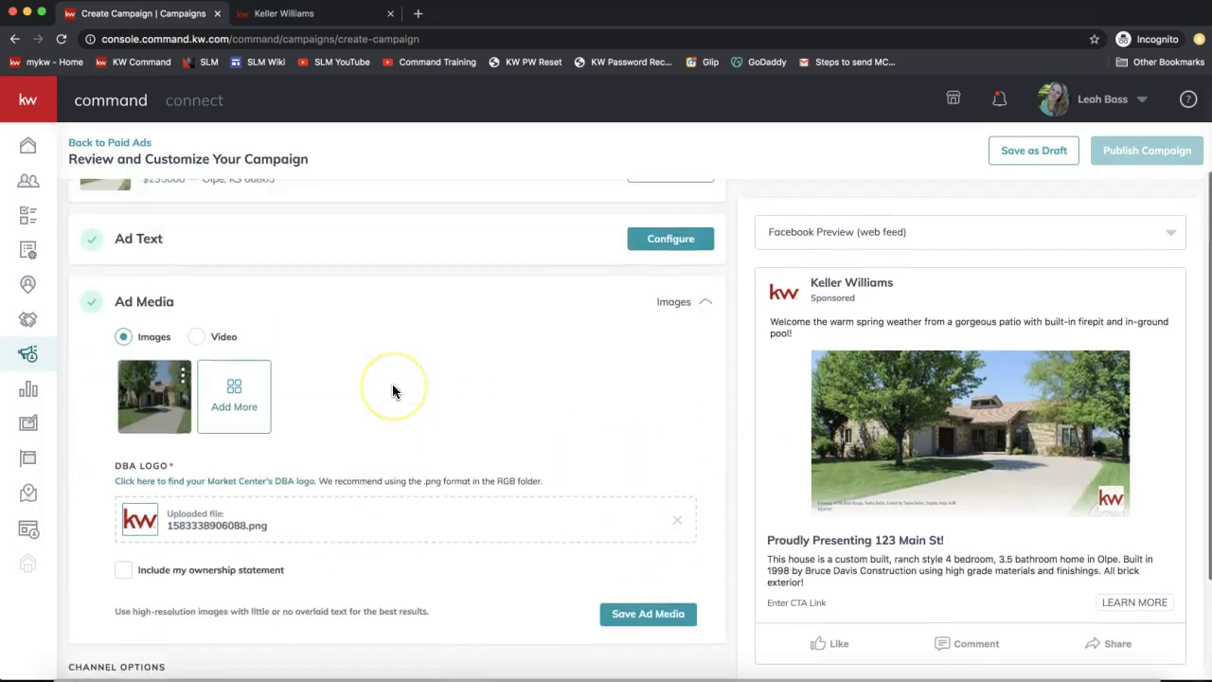
Switch the ad media type to Video and back to Images.
drag(509, 337, 550, 341)
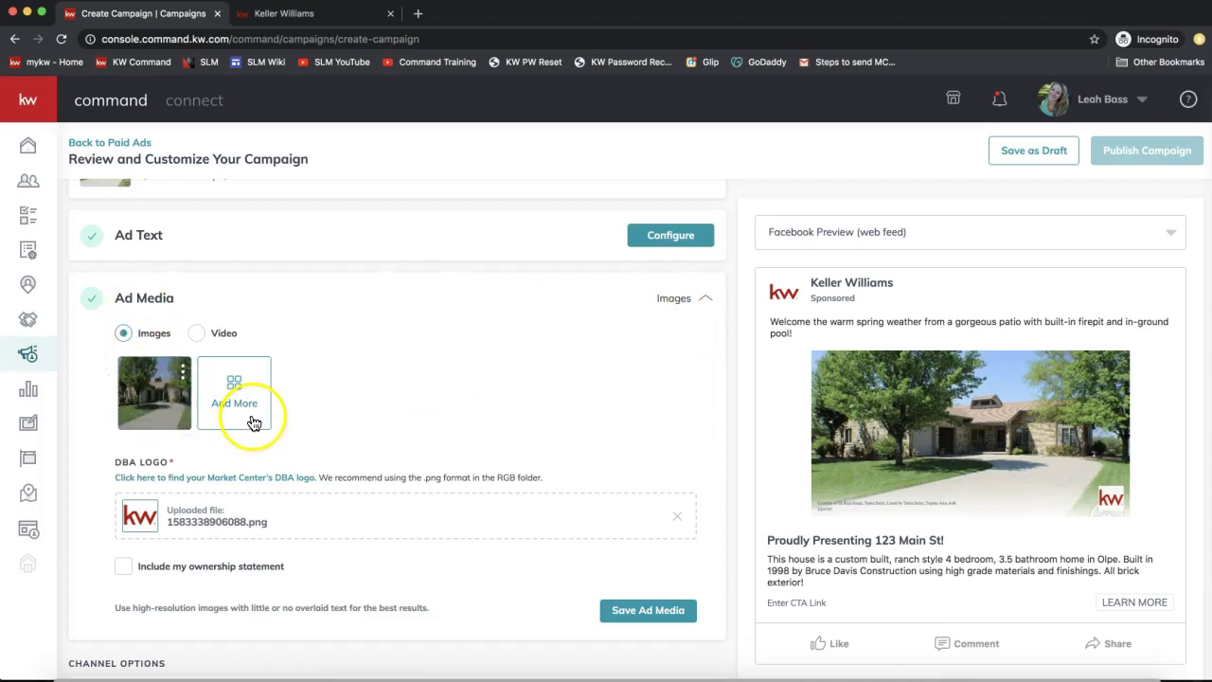
drag(203, 370, 197, 343)
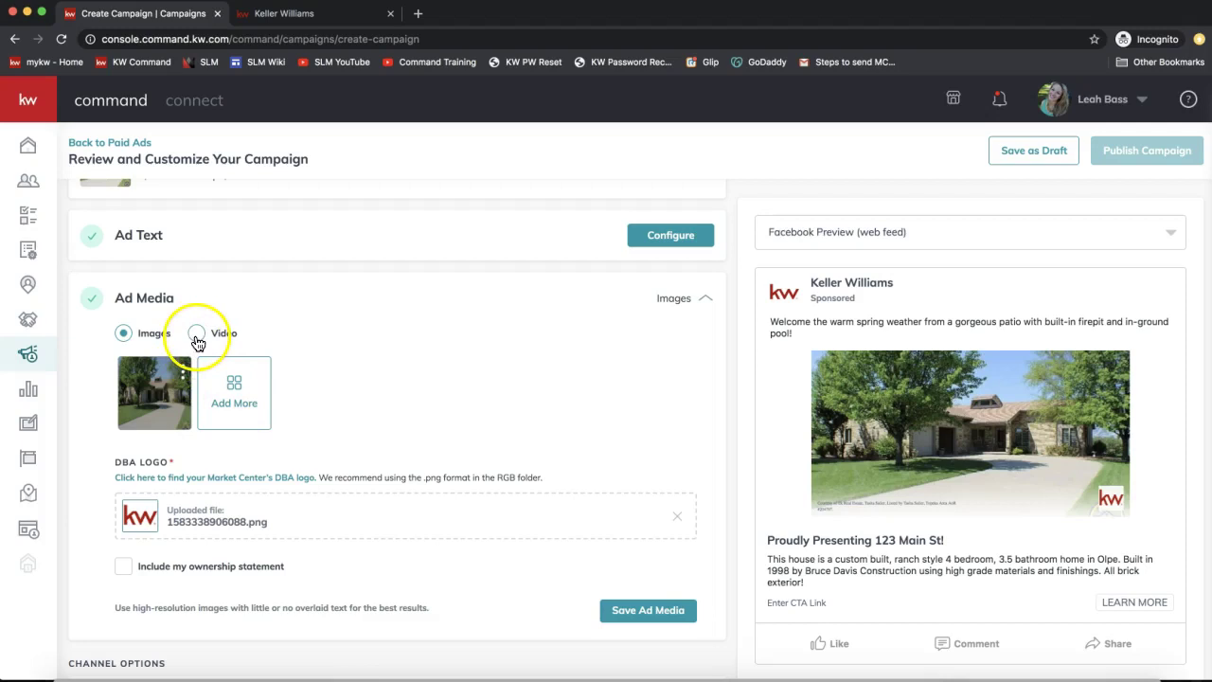
click(197, 343)
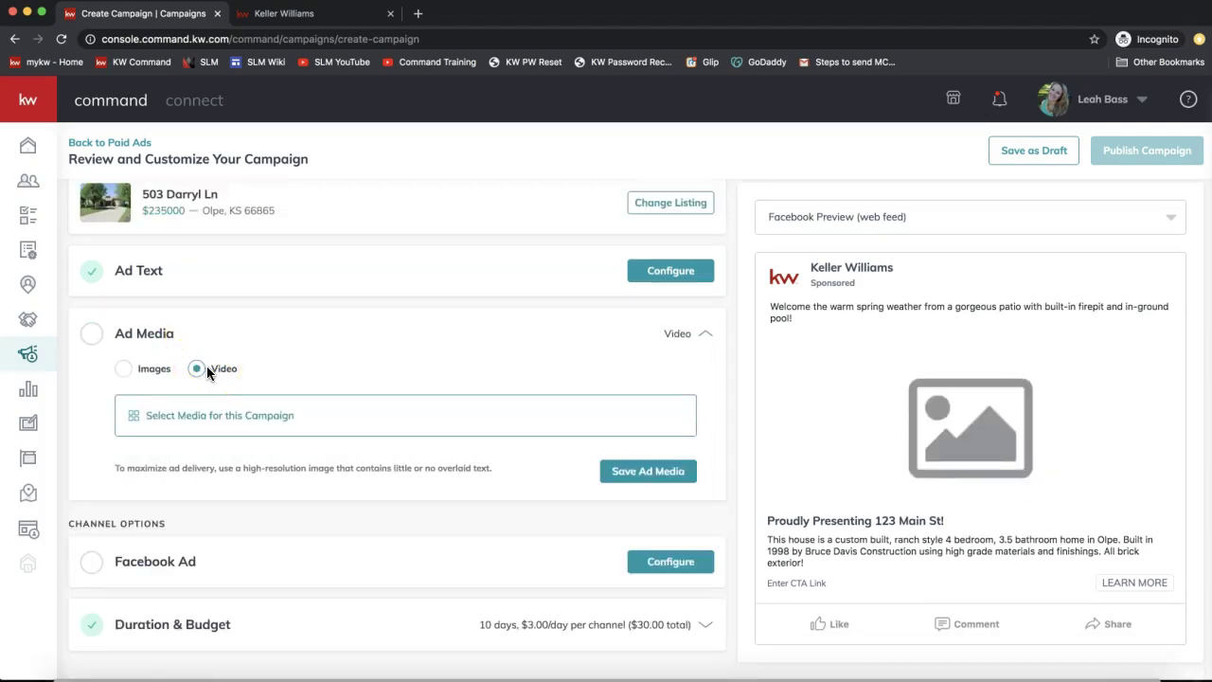
click(210, 375)
click(129, 375)
click(203, 376)
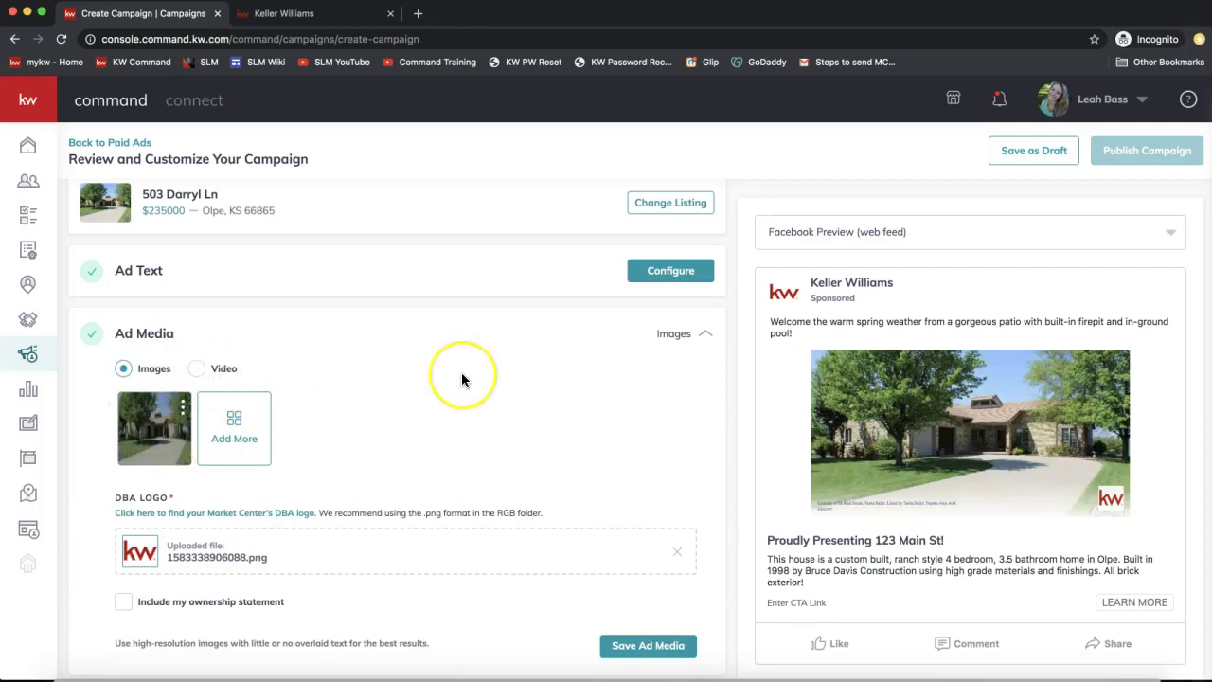
Try including the ownership statement "Each office is independently owned and operated." on the ad image and exclude it again.
scroll(461, 373, down, 2)
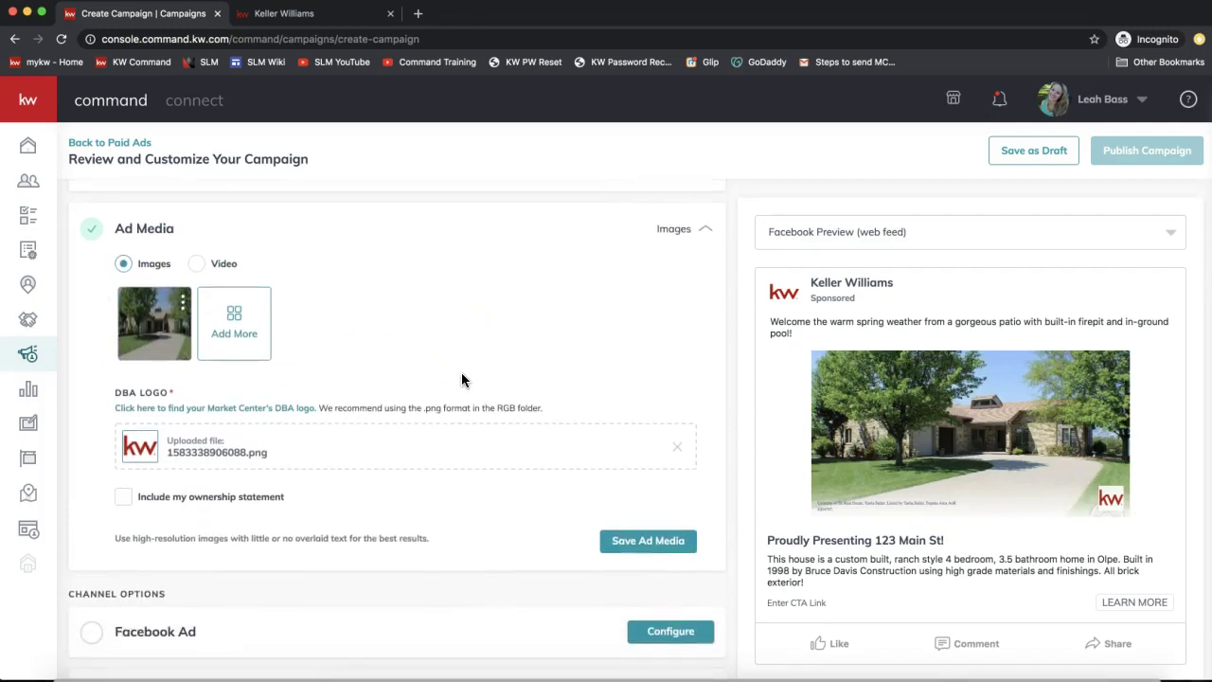
click(130, 459)
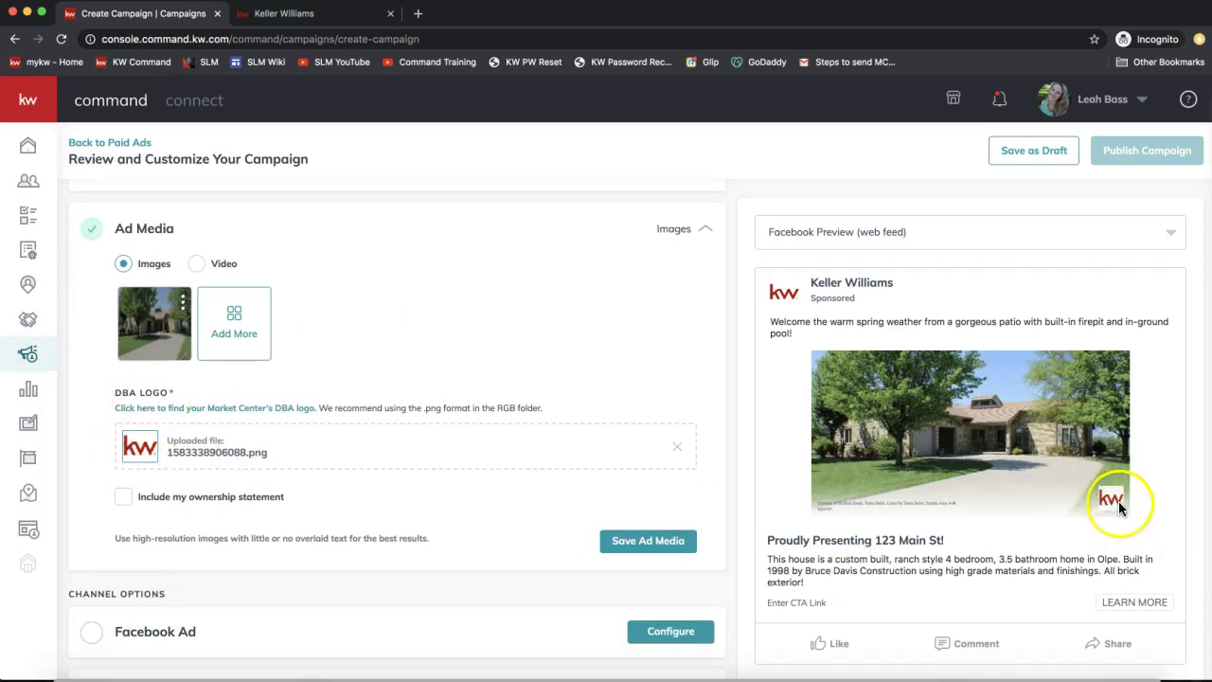
click(124, 496)
scroll(254, 469, down, 2)
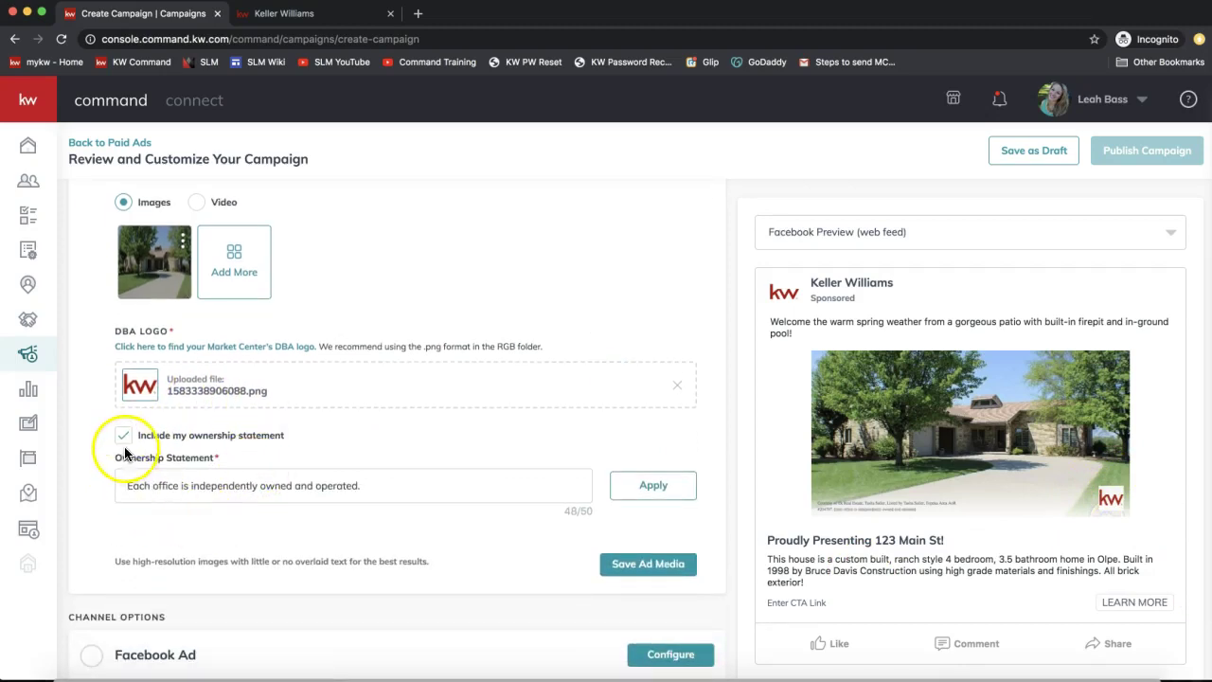
triple_click(200, 489)
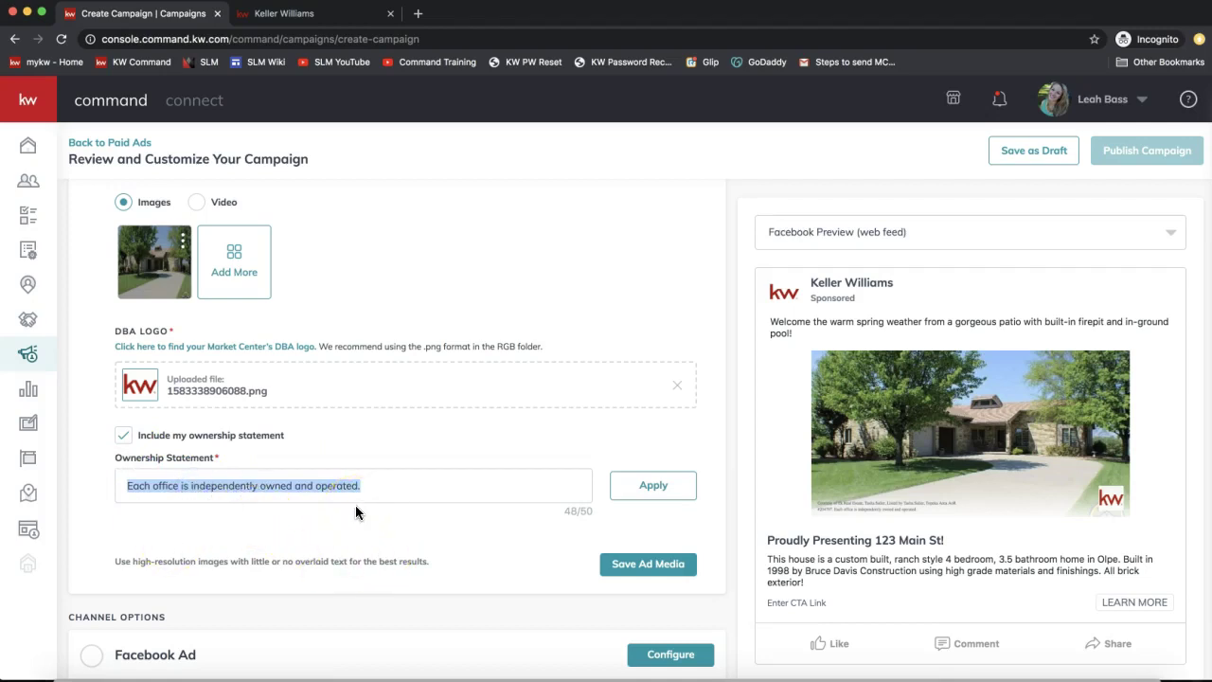
click(126, 441)
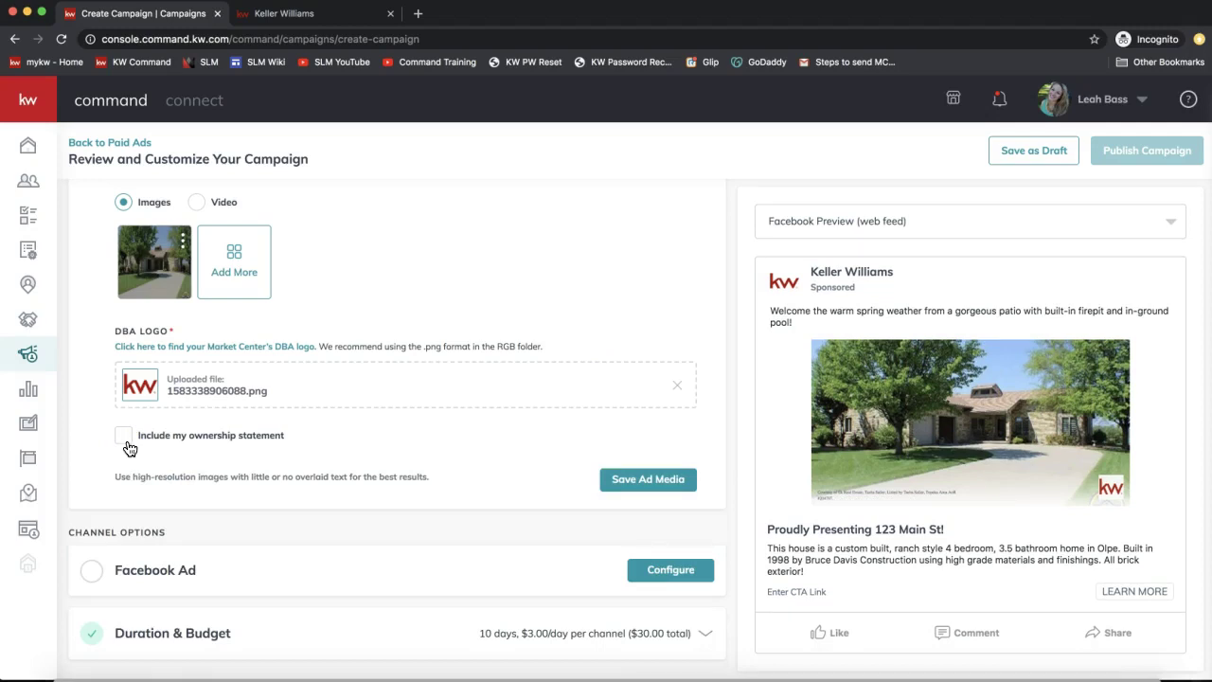
click(130, 447)
Save the ad media with the Images type and the uploaded DBA logo.
click(625, 487)
click(627, 484)
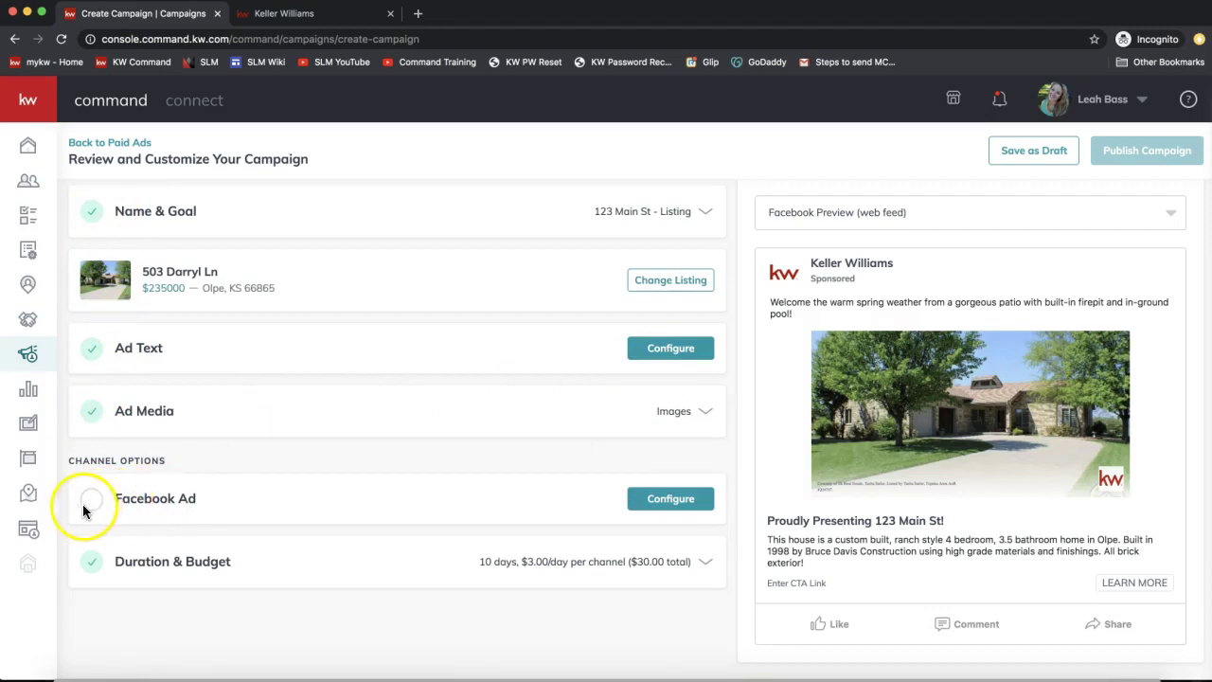
Configure the Facebook ad to display on the J & L Designs page with the Facebook lead generation form as its destination.
click(668, 500)
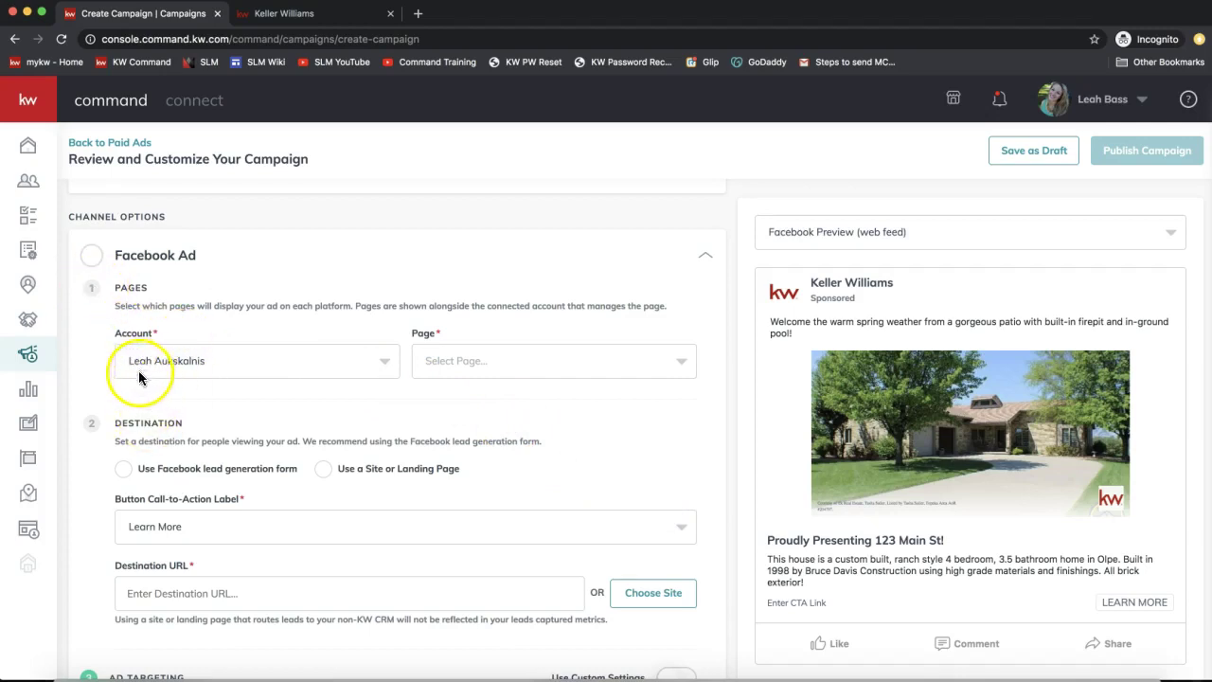
click(474, 362)
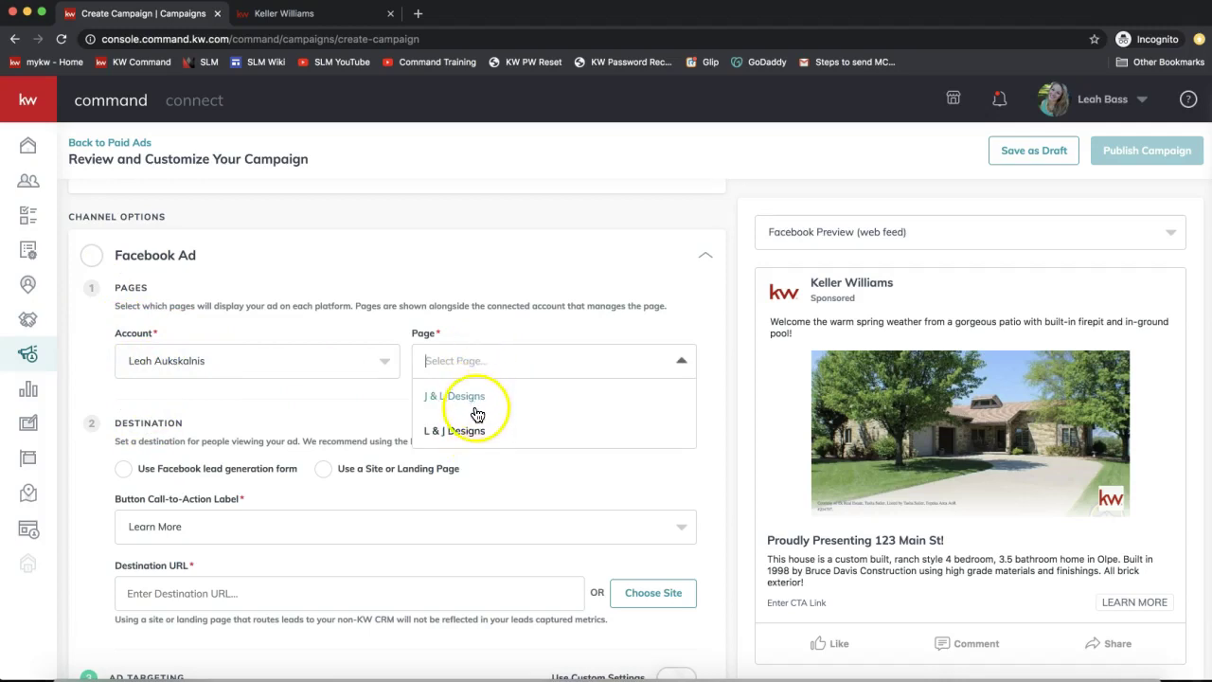
click(473, 398)
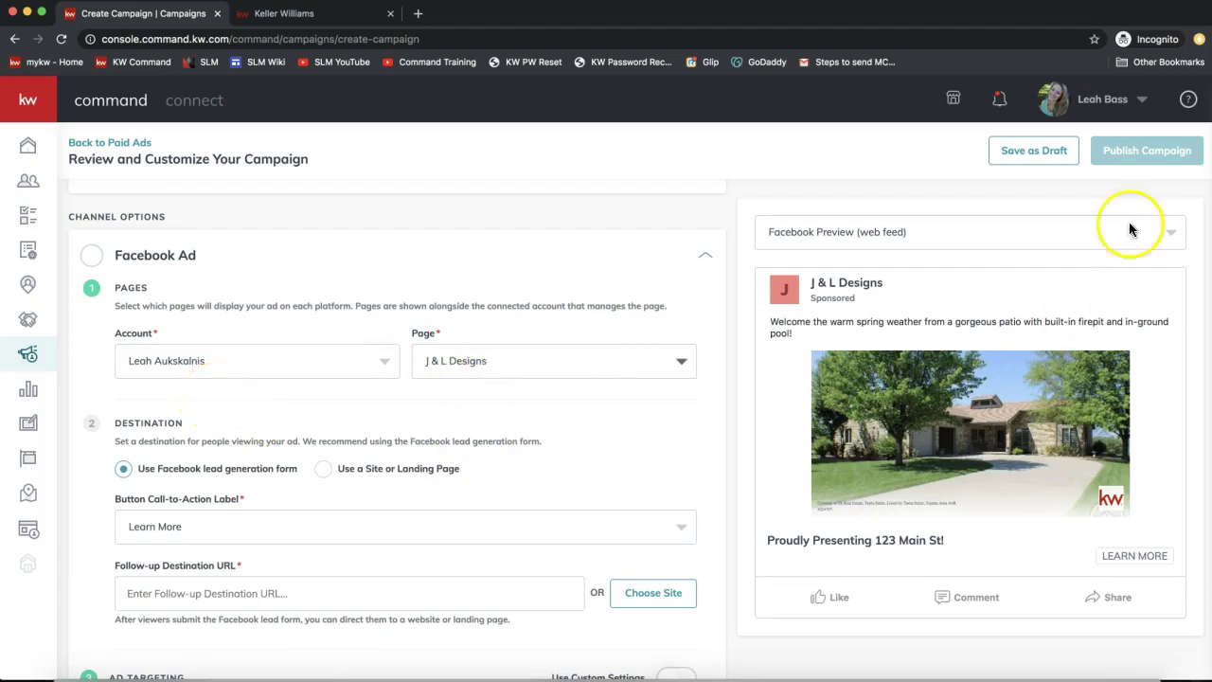
click(1103, 98)
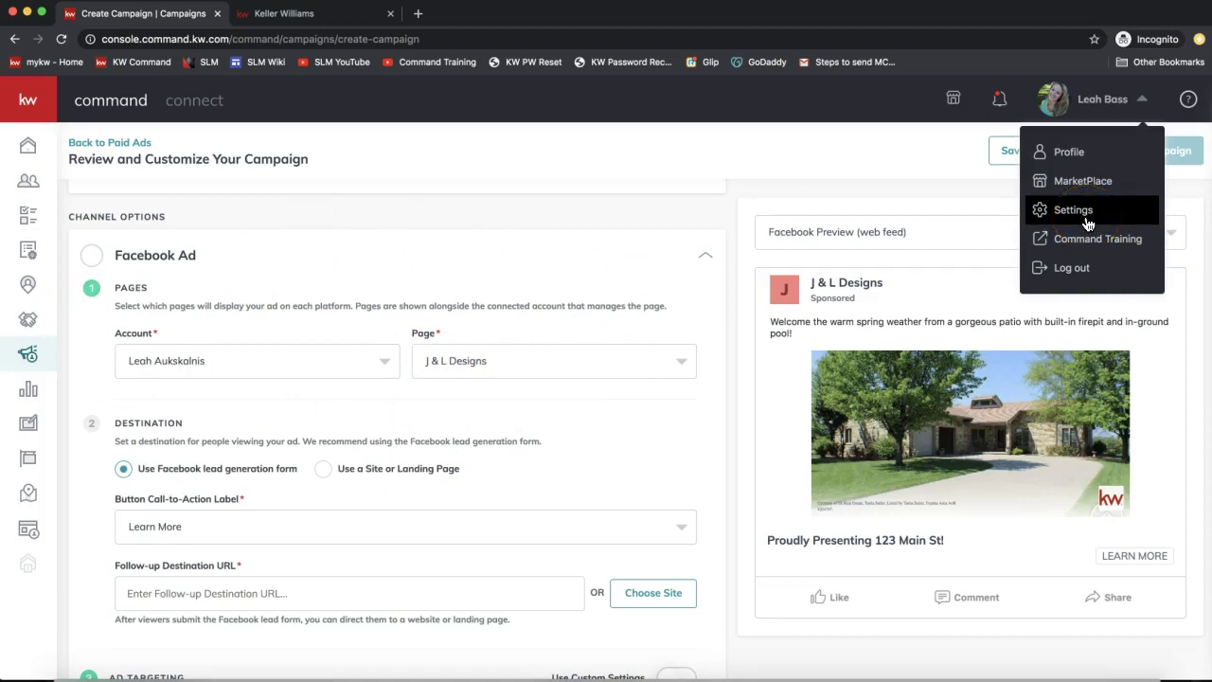
click(443, 305)
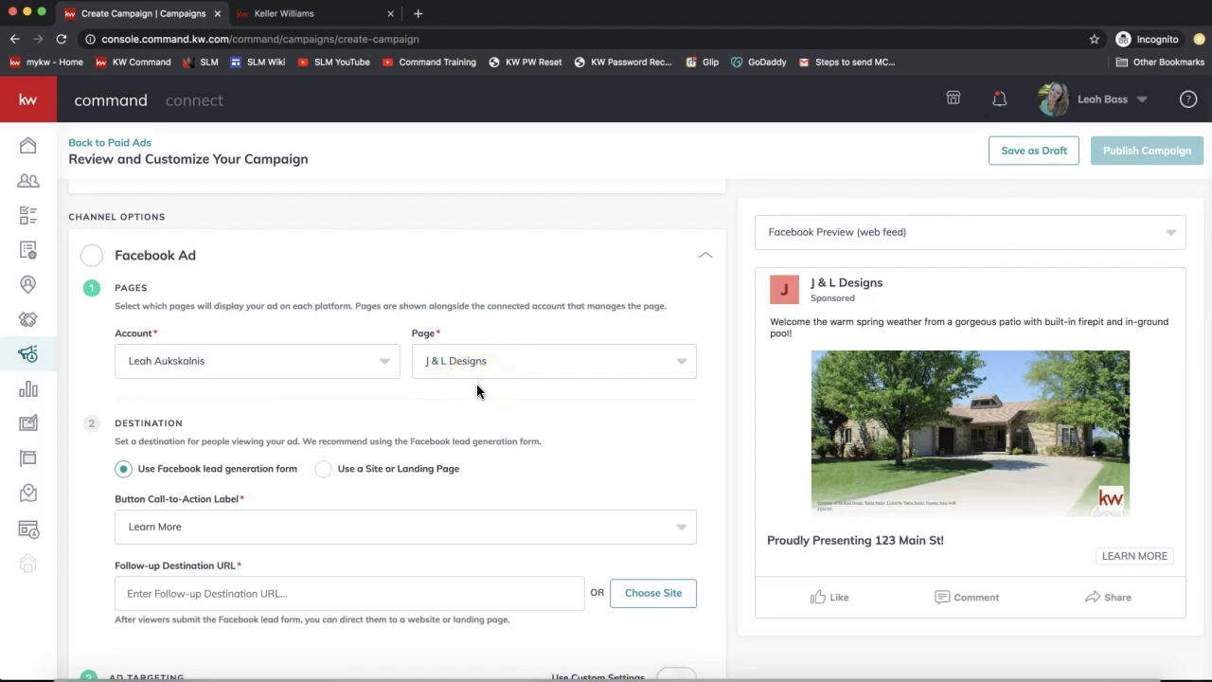
click(448, 395)
scroll(170, 417, down, 1)
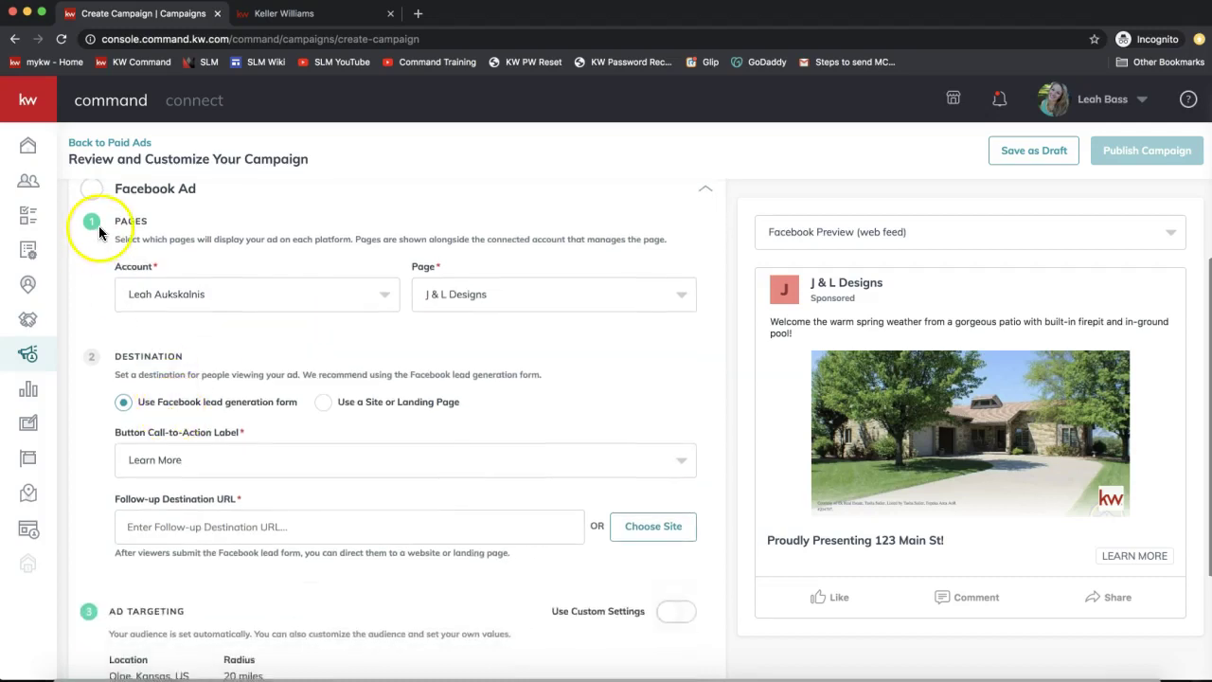
scroll(98, 226, up, 1)
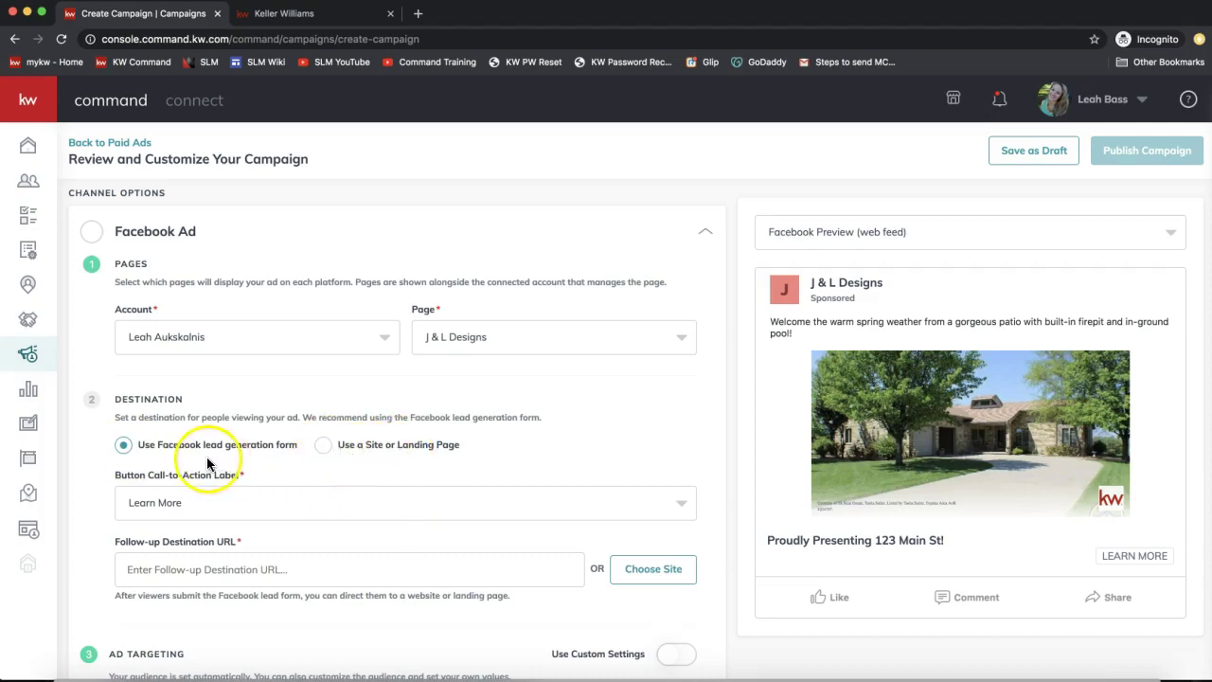
Choose Learn More as the button call-to-action label in the ad's destination settings.
triple_click(144, 419)
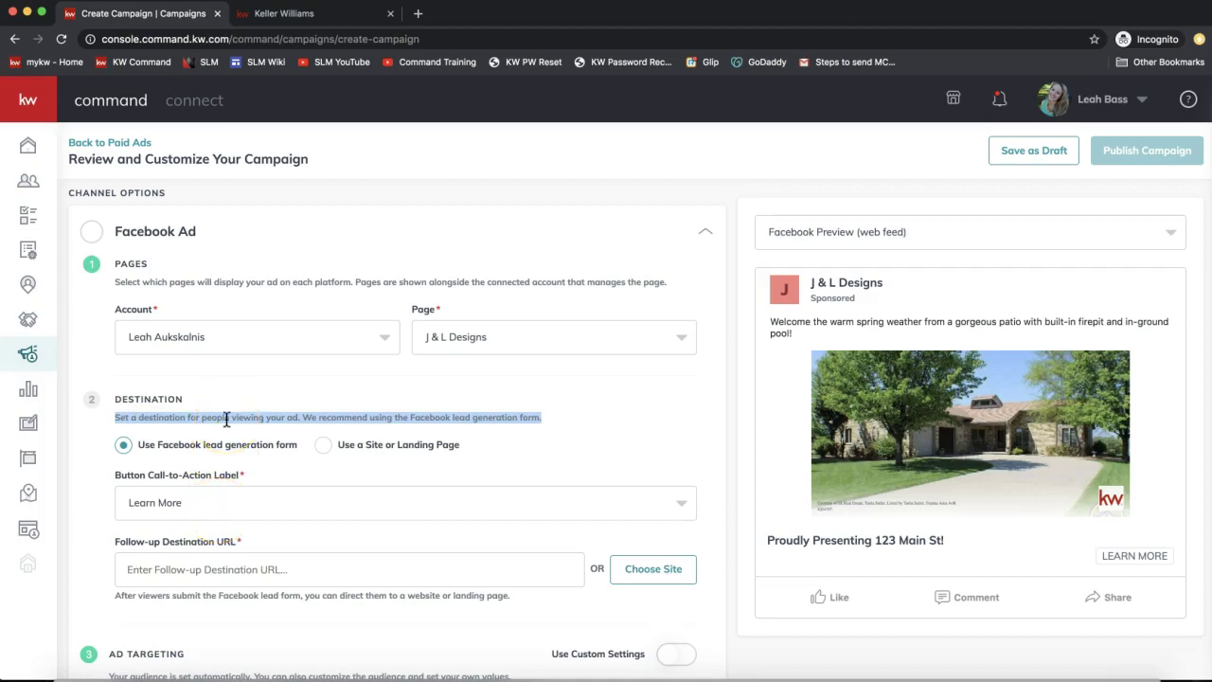
click(159, 473)
scroll(228, 485, down, 1)
scroll(228, 478, down, 1)
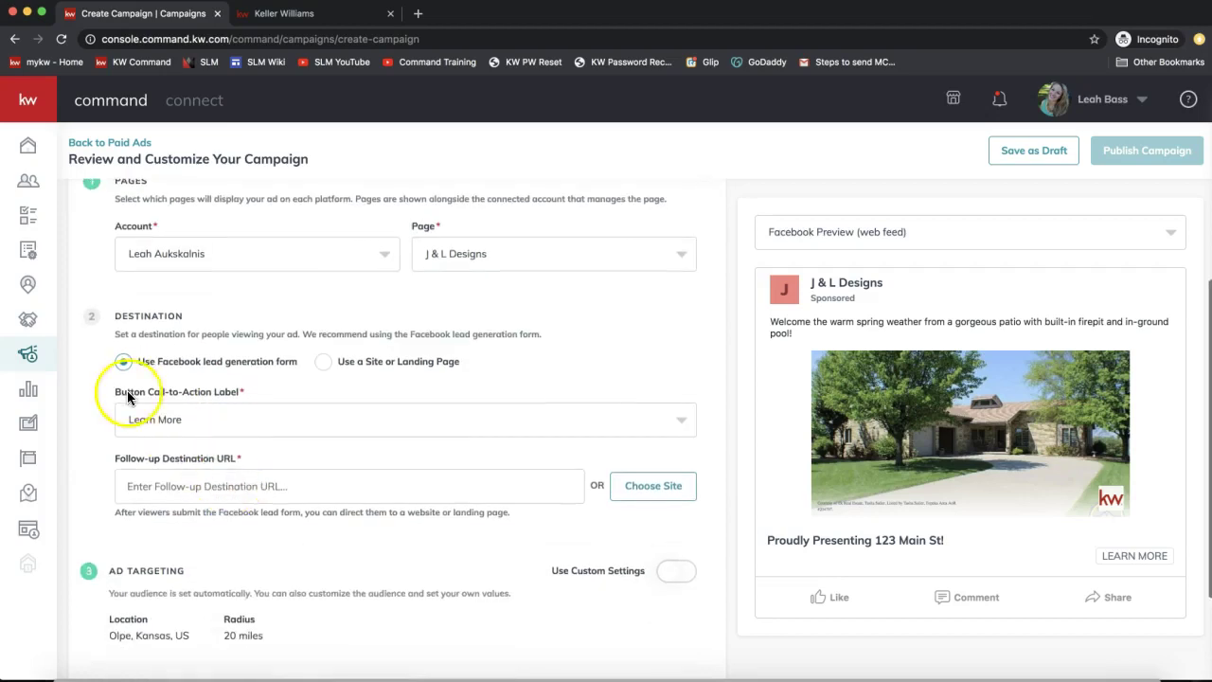
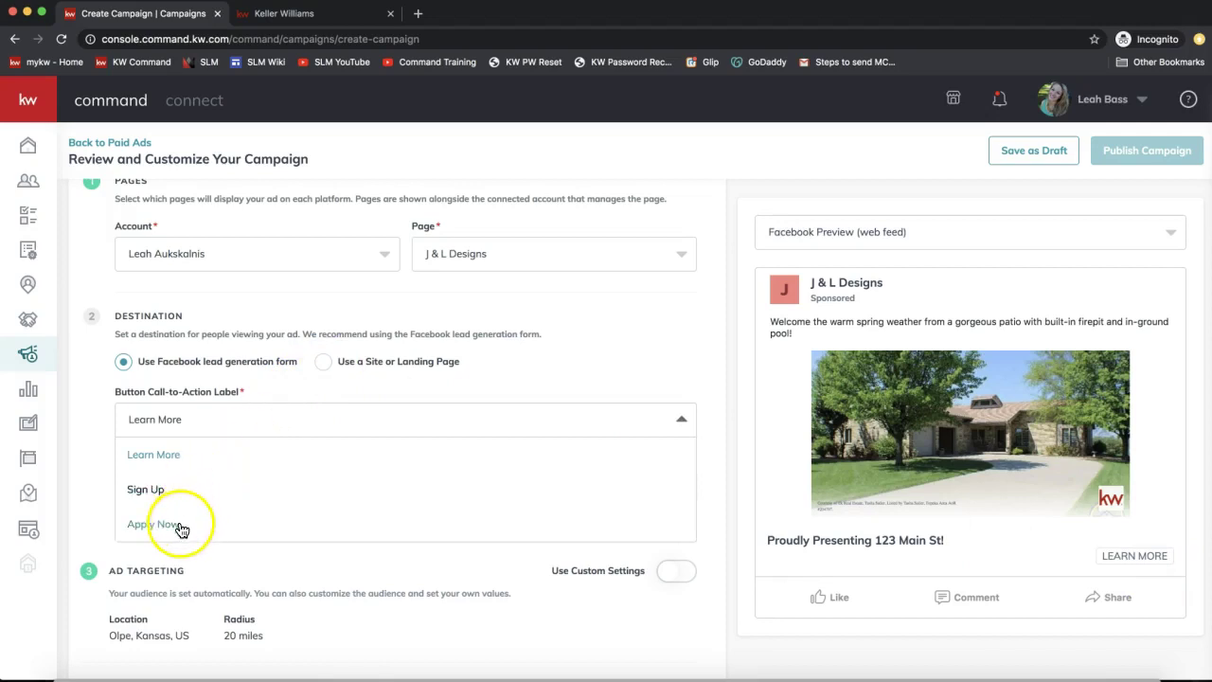
click(177, 458)
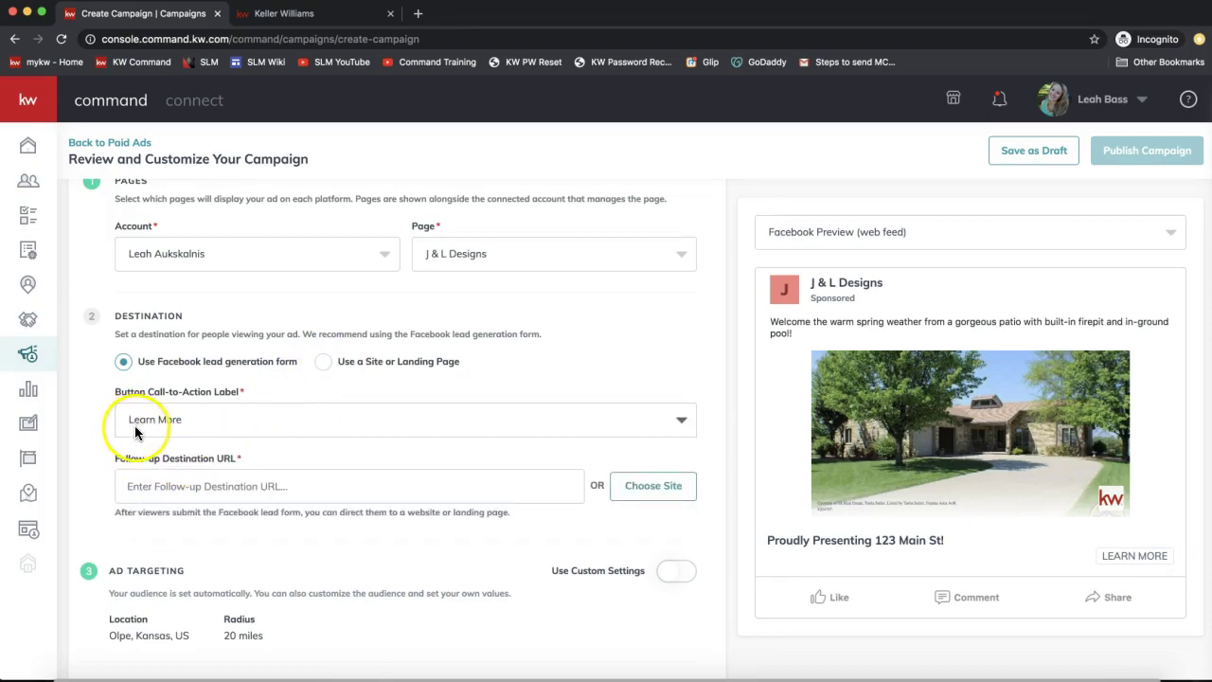
Set the follow-up destination URL to the Agent Site Homepage from the list of available sites.
scroll(94, 524, down, 2)
click(188, 409)
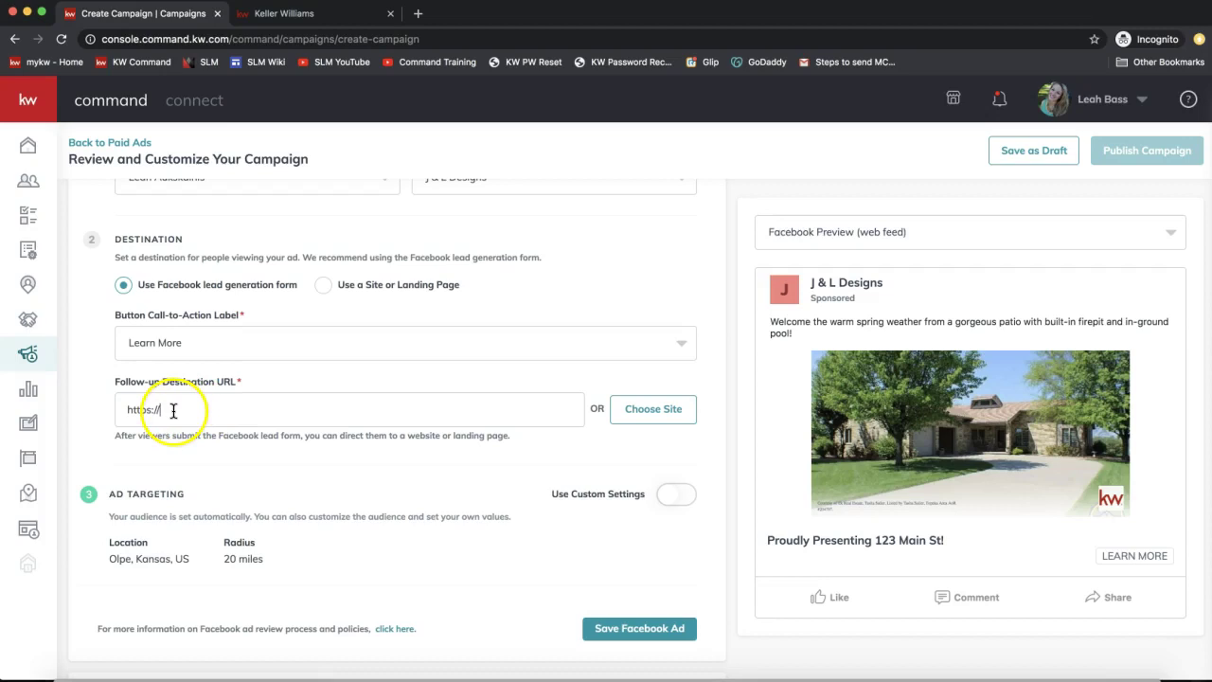
click(633, 416)
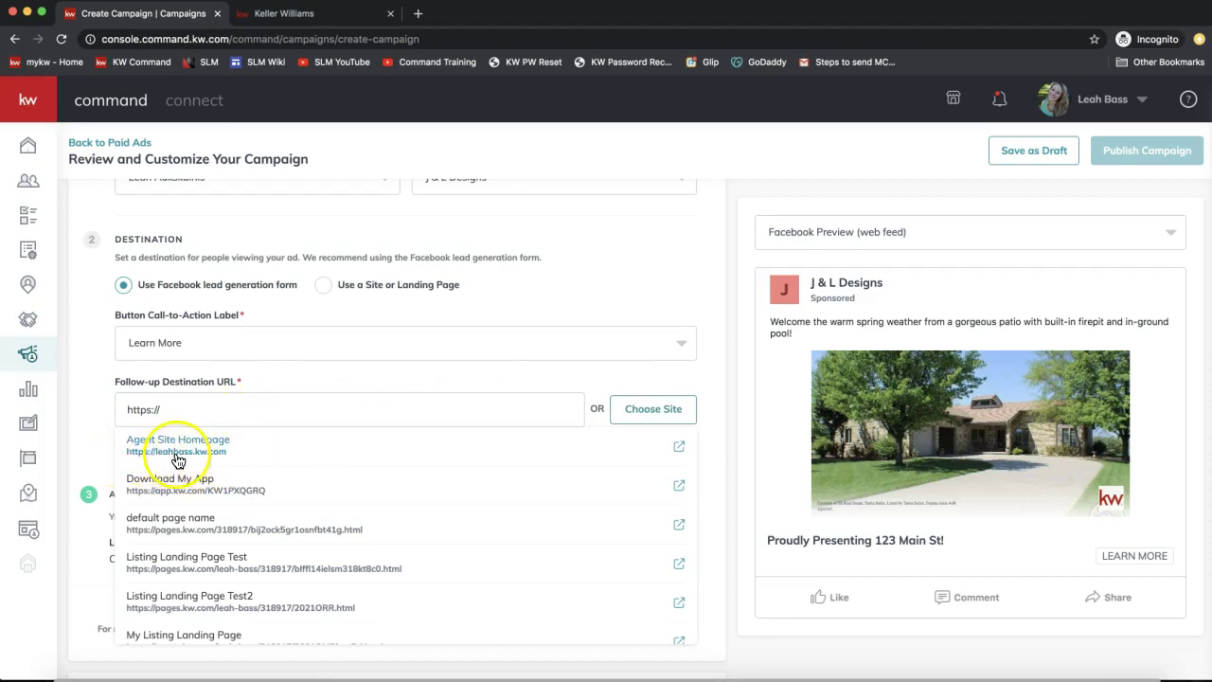
click(195, 499)
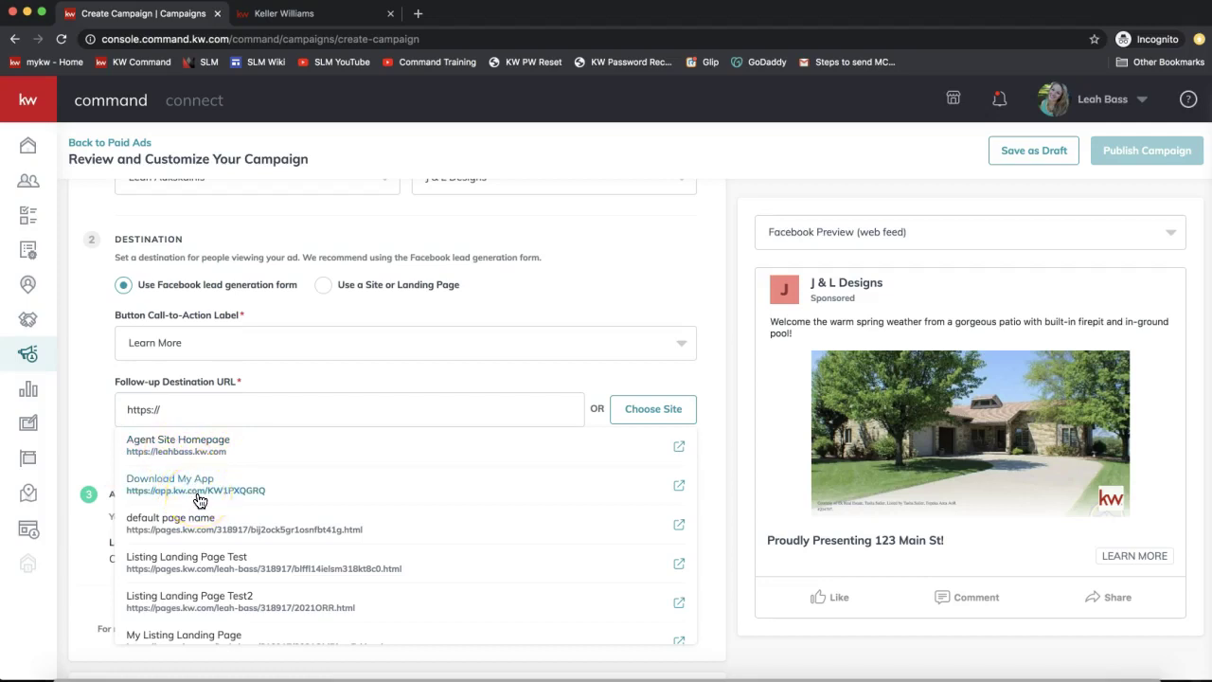
scroll(202, 559, down, 4)
scroll(207, 559, up, 4)
click(161, 608)
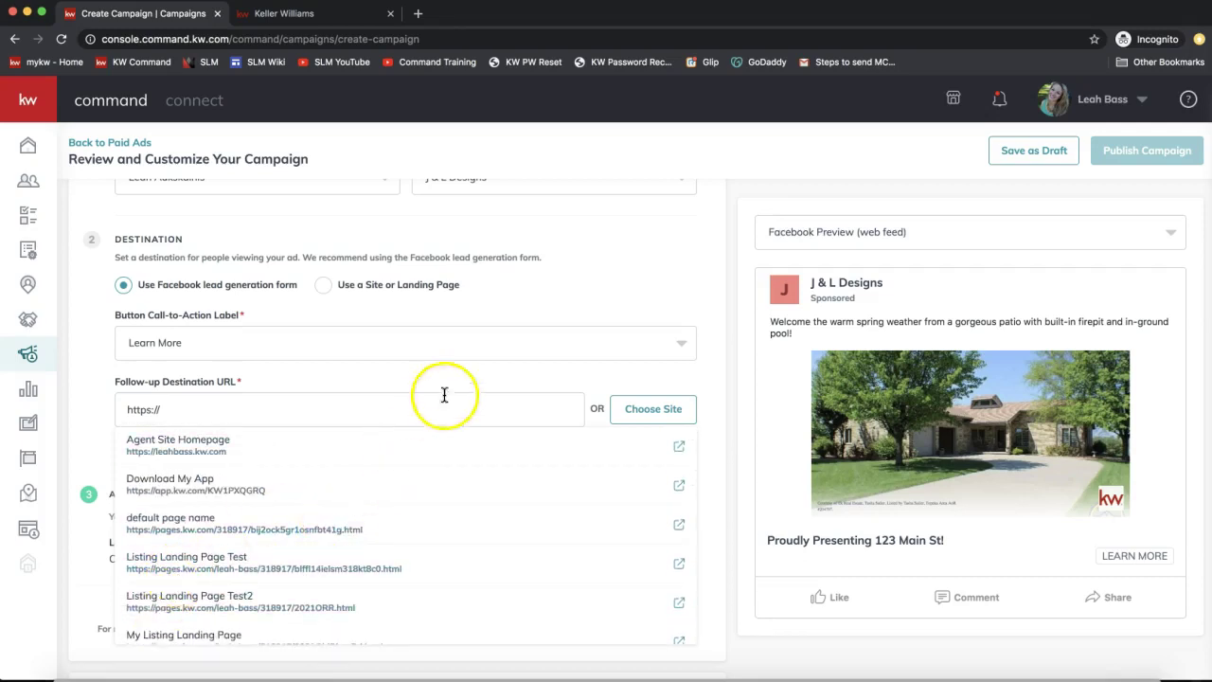
click(204, 452)
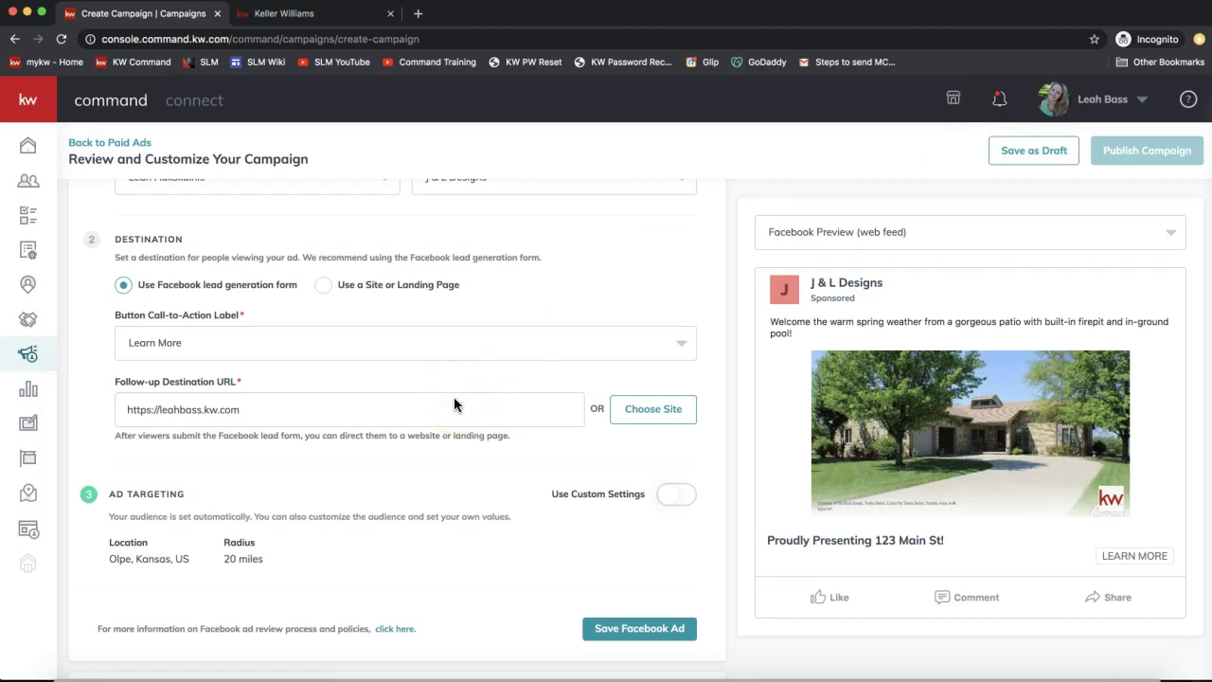
scroll(454, 404, down, 2)
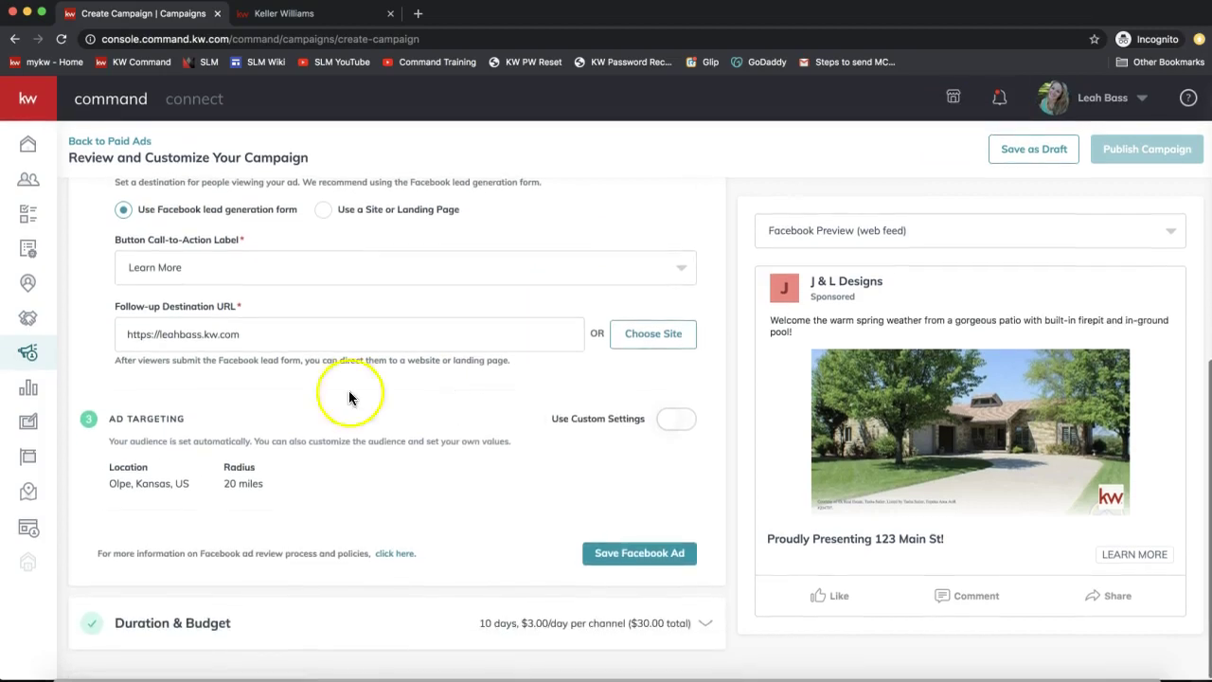
scroll(183, 339, up, 2)
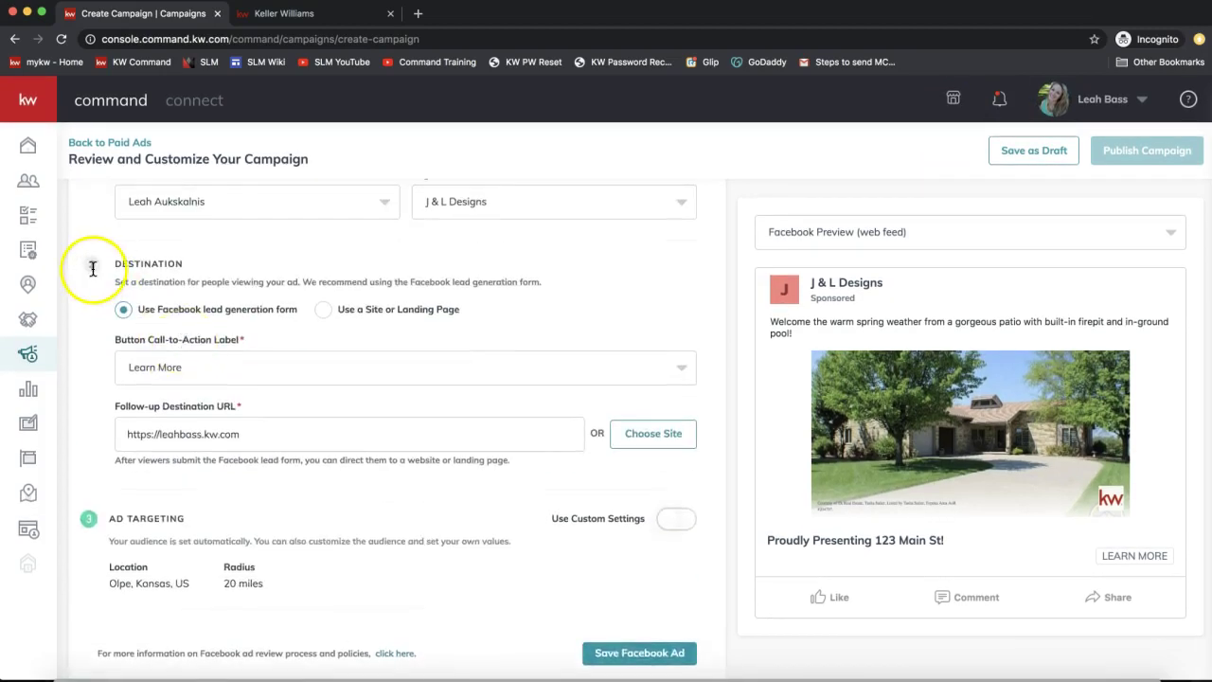
scroll(202, 411, down, 1)
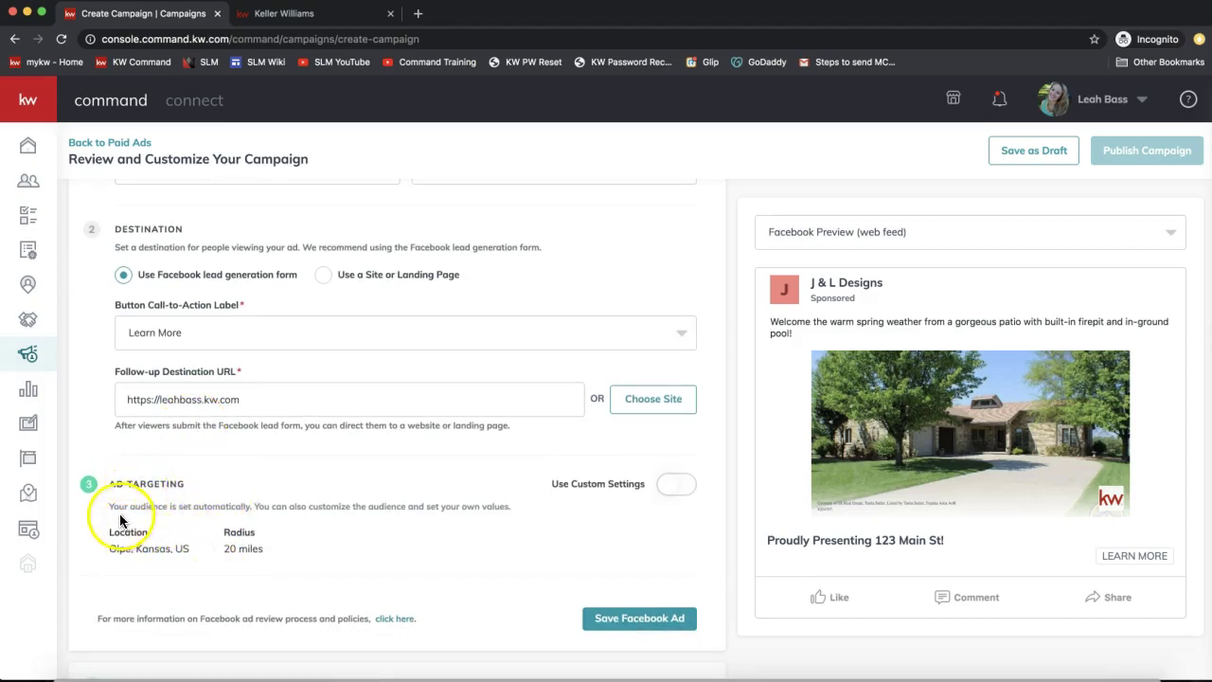
Enable custom settings for the Facebook ad's targeting in place of the automatic audience.
triple_click(141, 548)
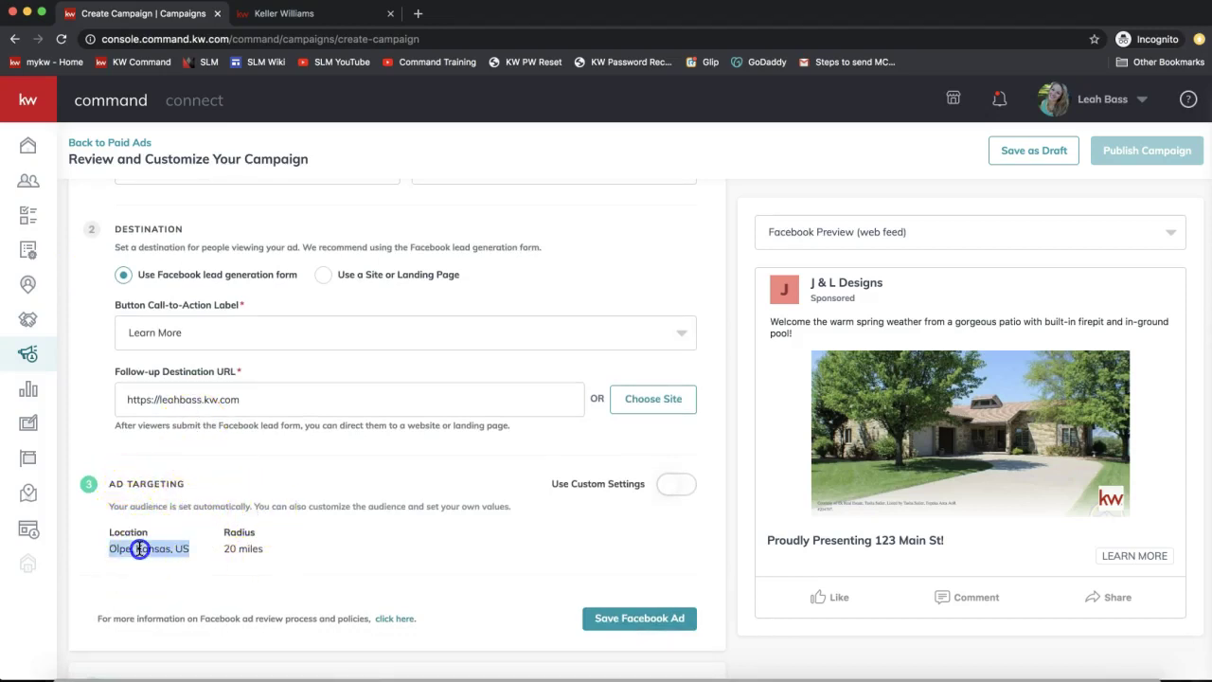
click(495, 552)
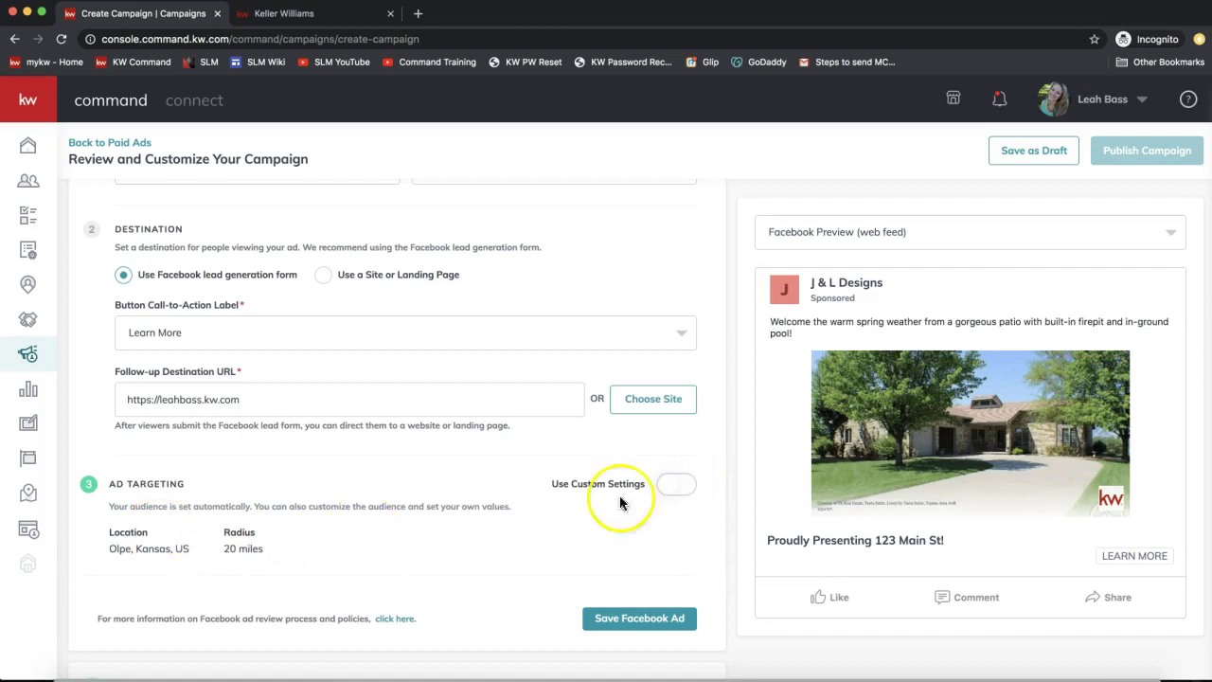
click(688, 489)
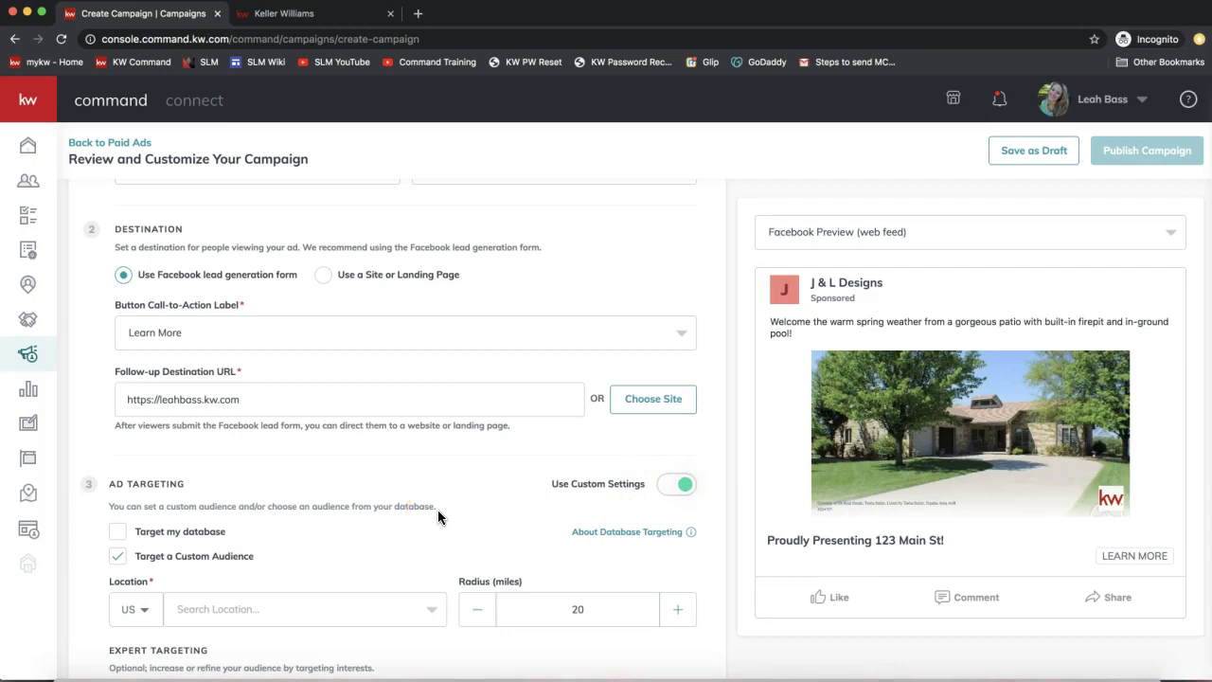
scroll(438, 511, down, 3)
click(87, 384)
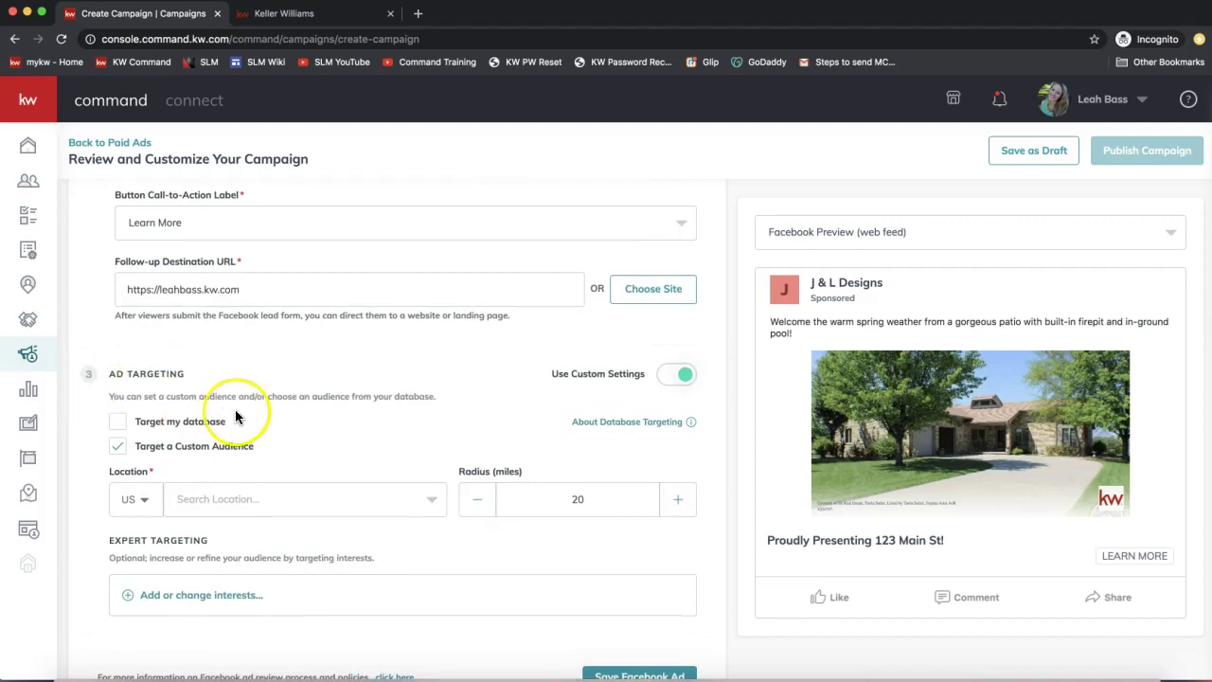
scroll(234, 445, down, 2)
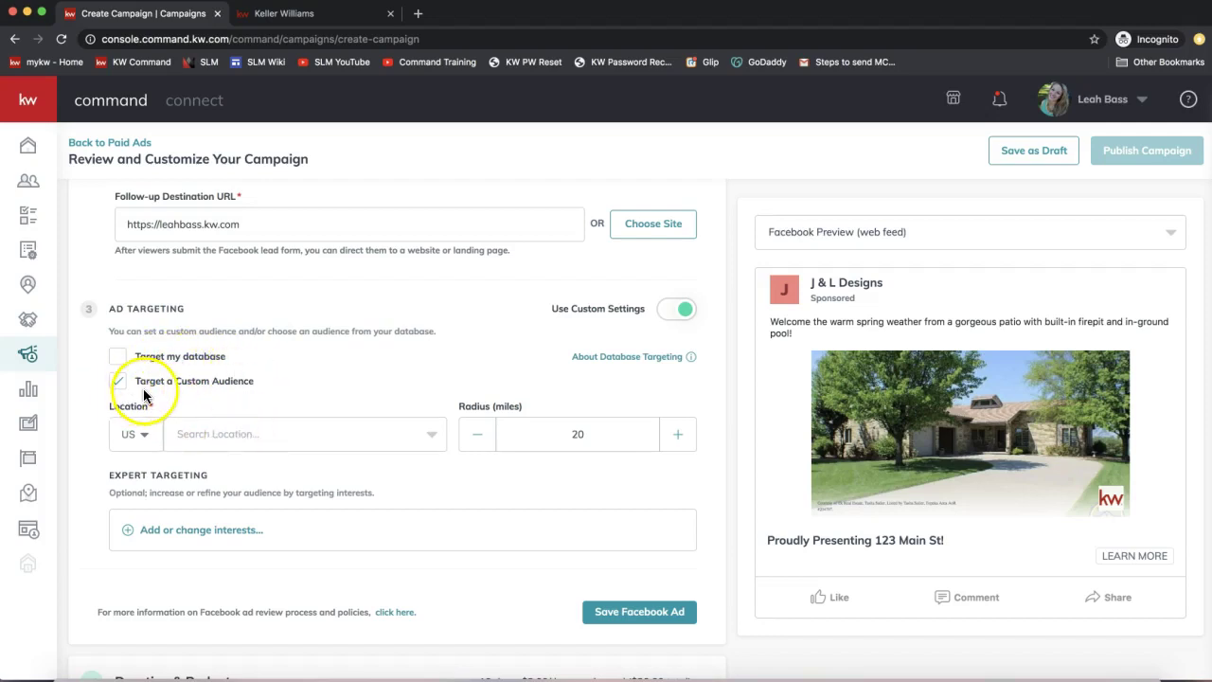
Try to set the custom audience's location to Charlotte, North Carolina.
click(217, 433)
text(charlotte)
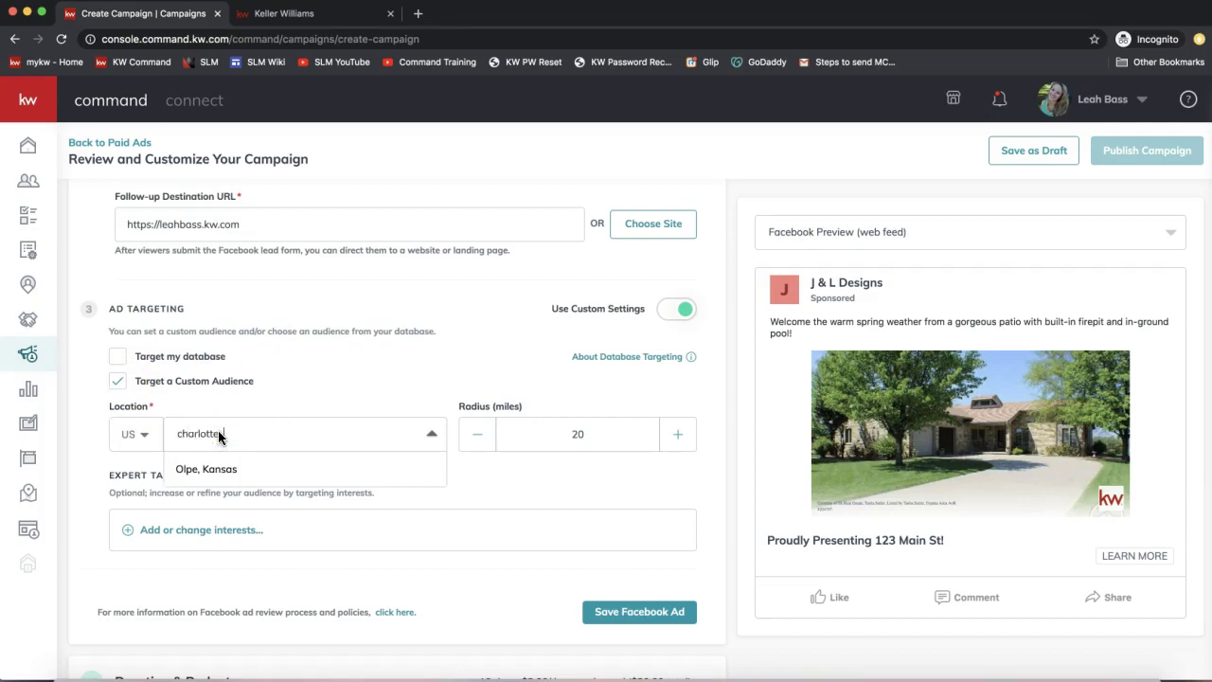
text(, north carolina)
key(Return)
click(216, 436)
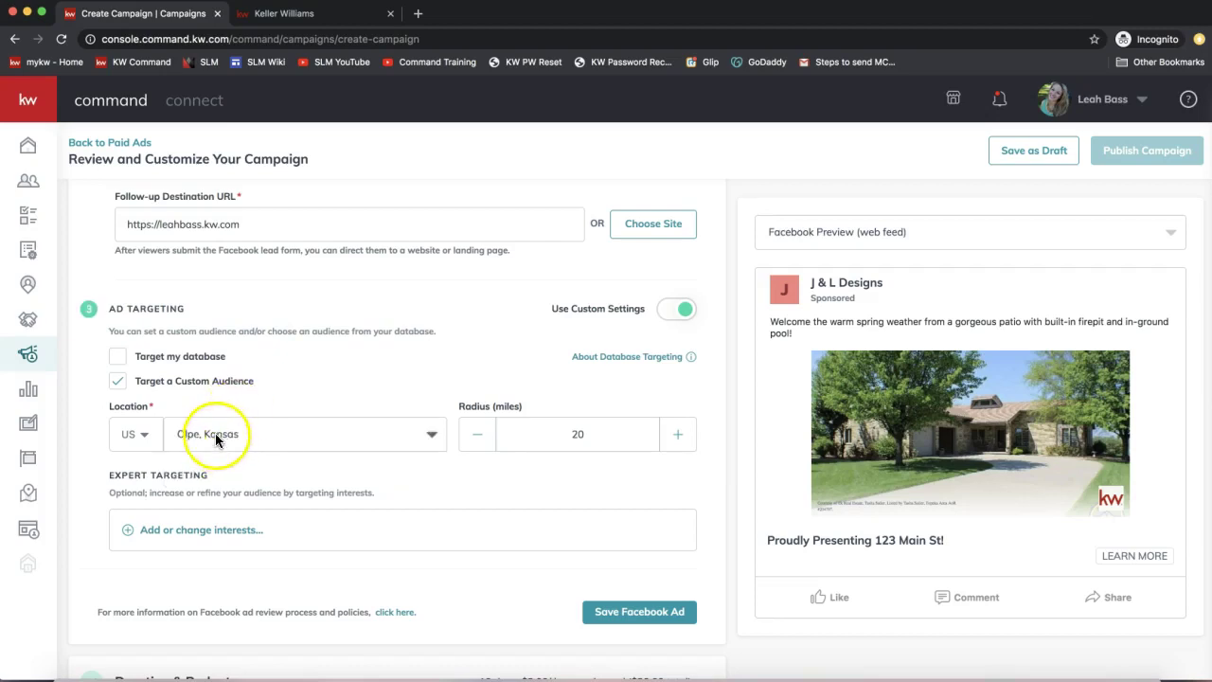
click(135, 434)
click(138, 436)
click(330, 436)
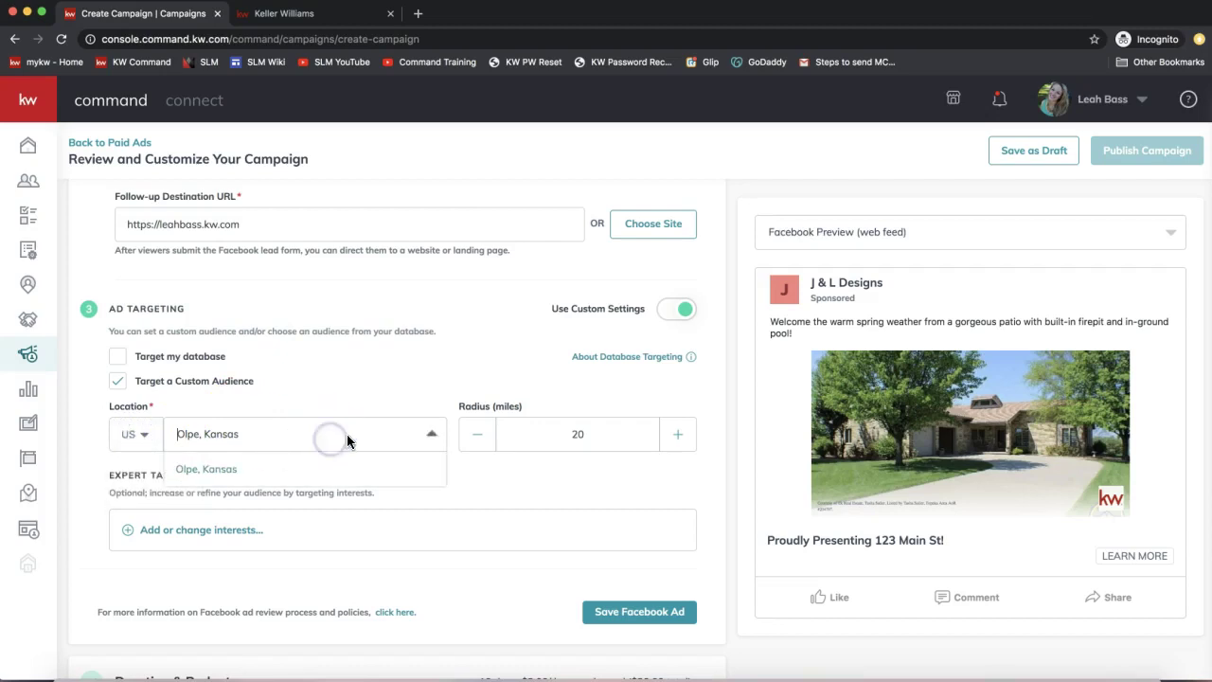
click(344, 430)
Set the custom audience's location to Charlotte, North Carolina, with a radius of 30 miles.
click(214, 442)
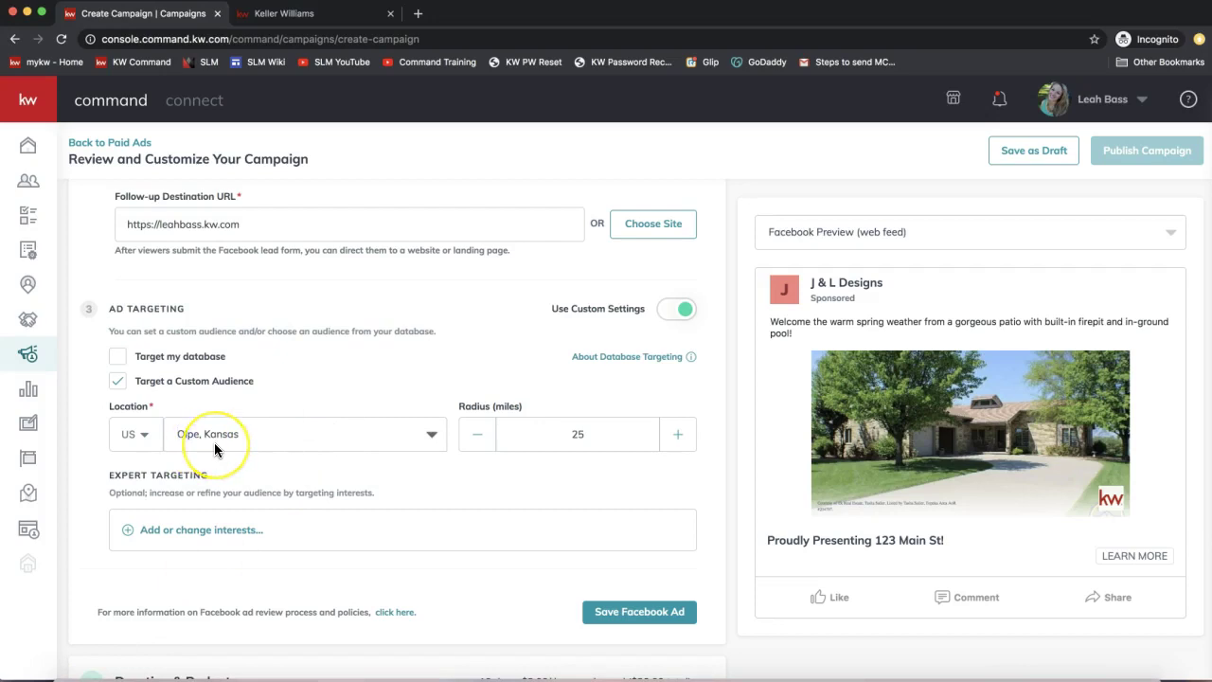
text(Charlotte)
click(241, 471)
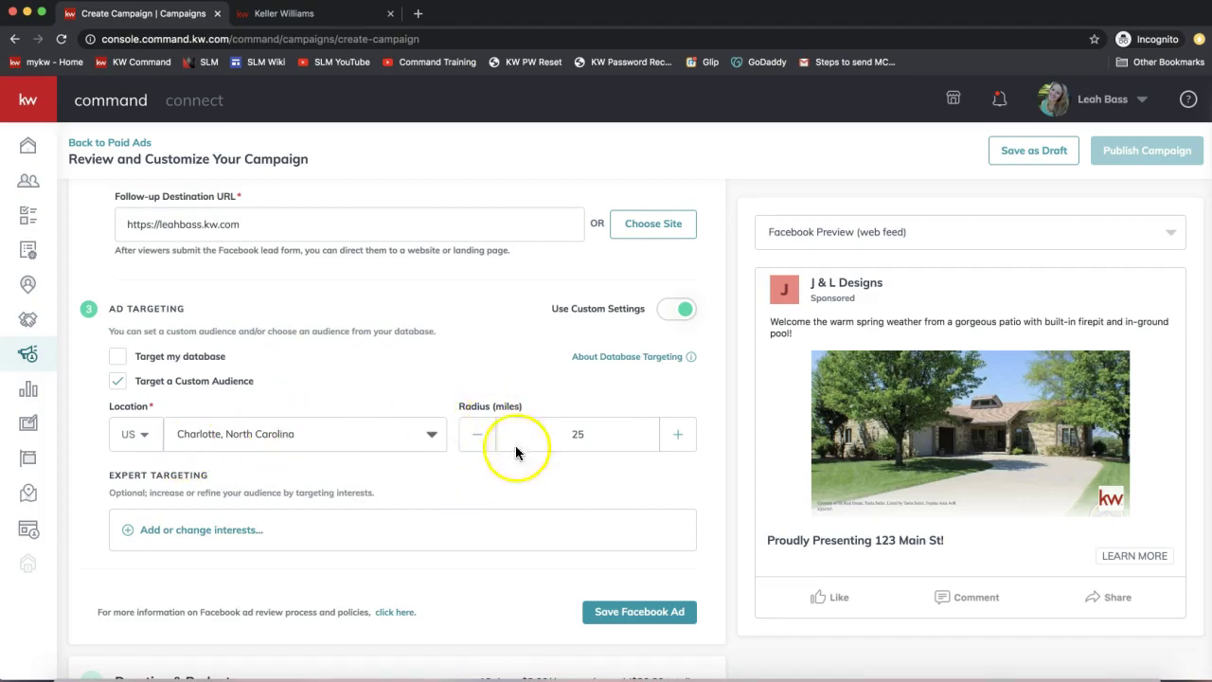
click(685, 446)
click(686, 448)
click(687, 449)
click(686, 449)
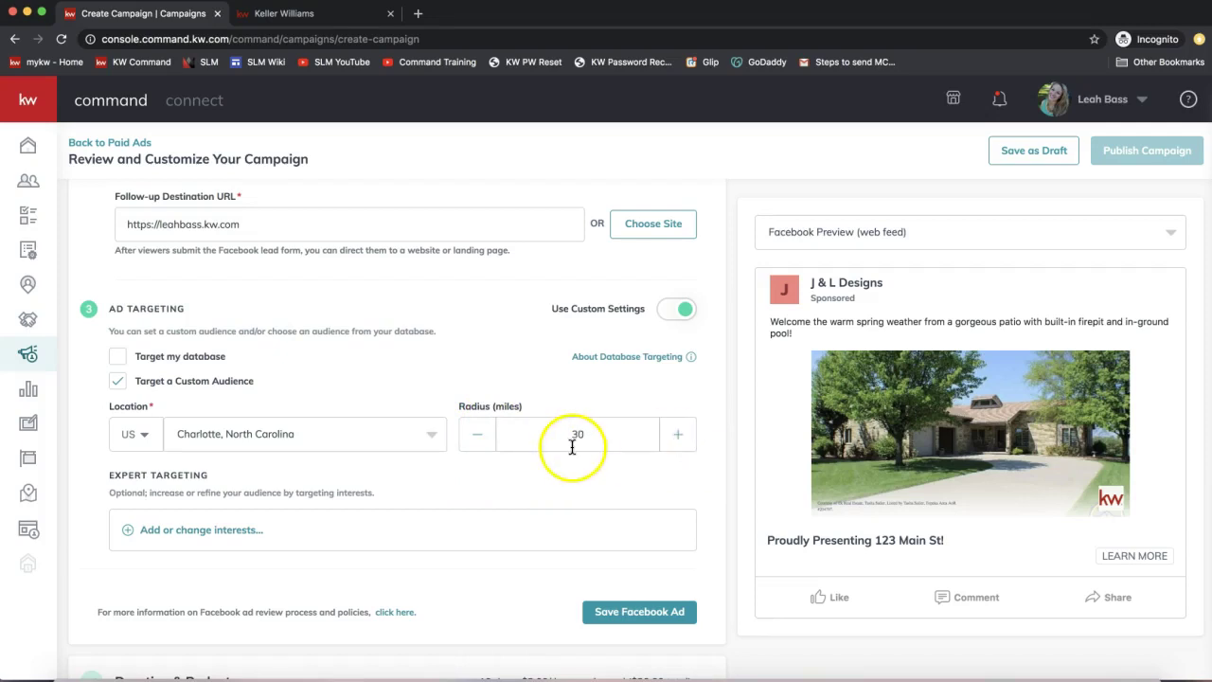
Find real estate interests for expert targeting and add Real estate investing, Real estate appraisal and Real estate broker.
scroll(241, 495, down, 1)
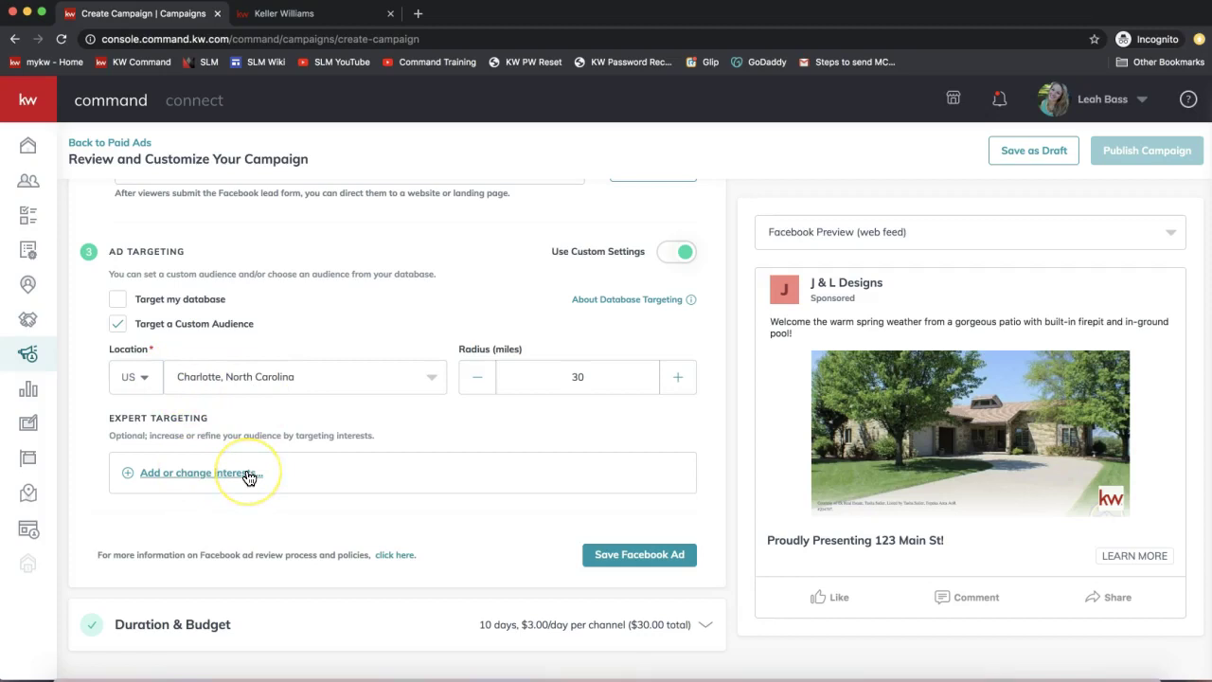
click(181, 478)
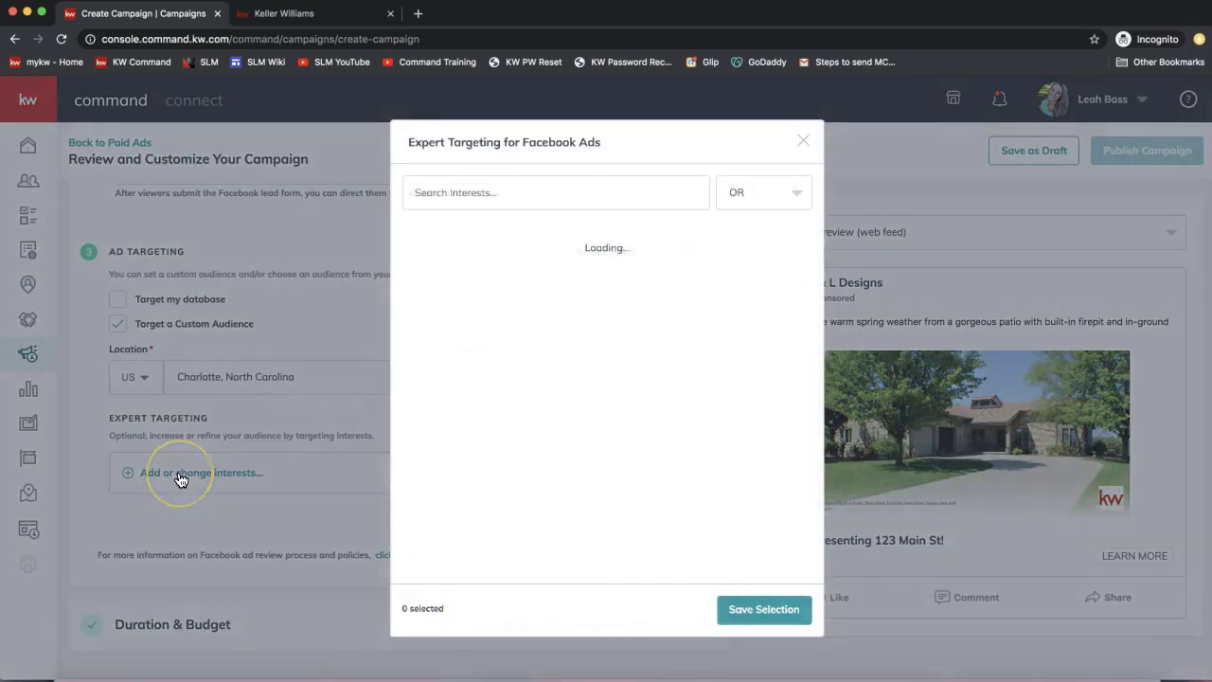
click(524, 191)
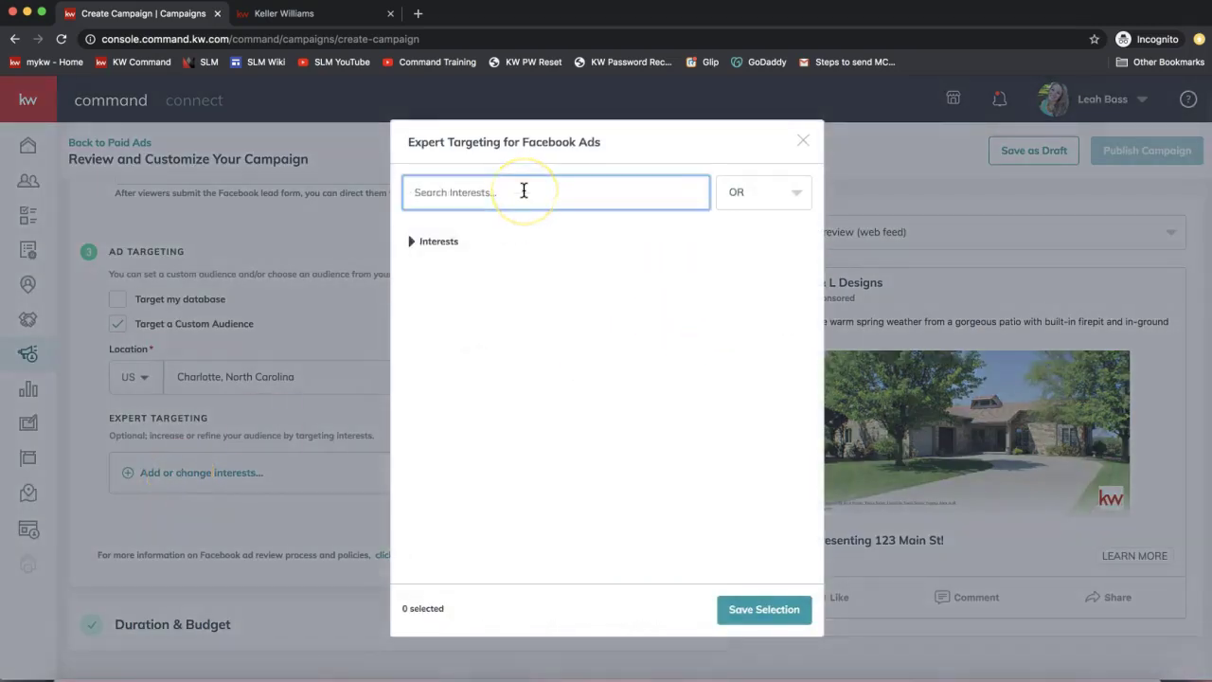
text(real)
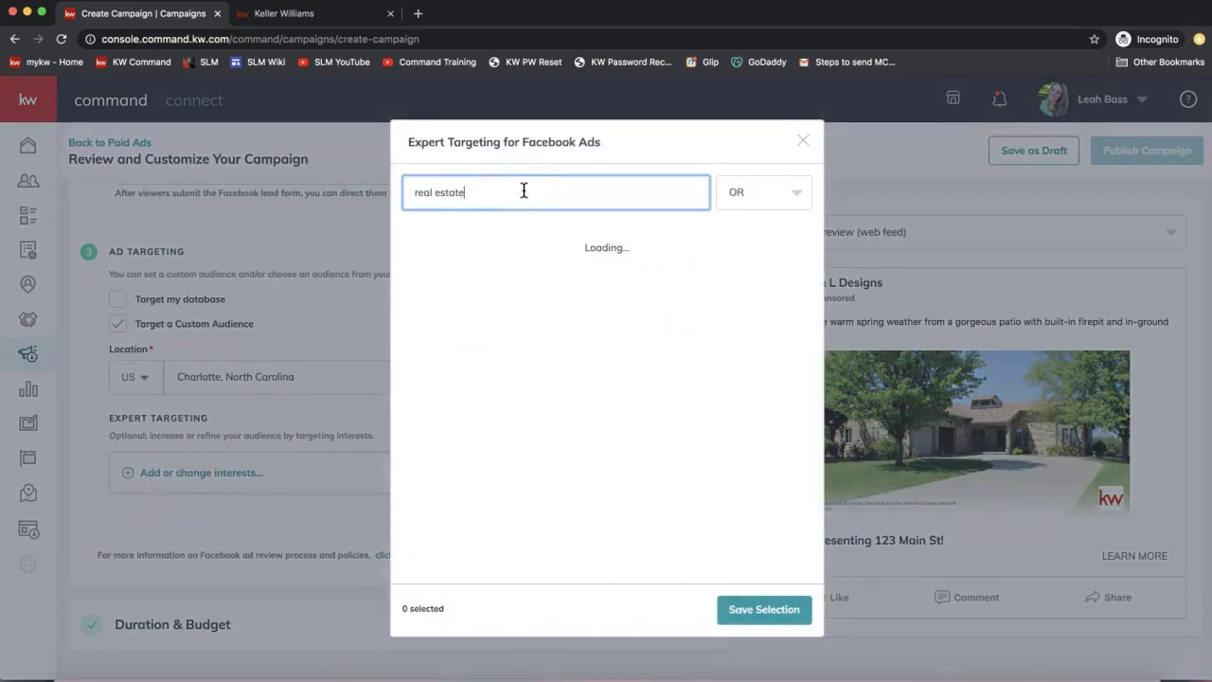
text( estate)
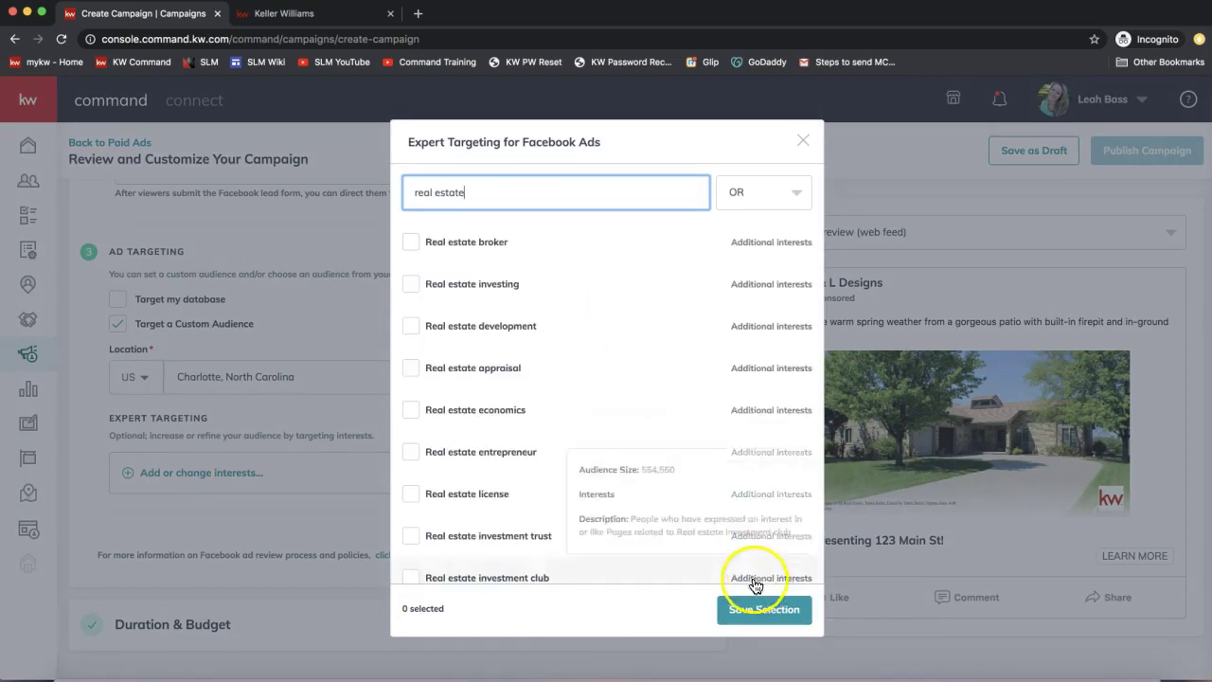
click(474, 296)
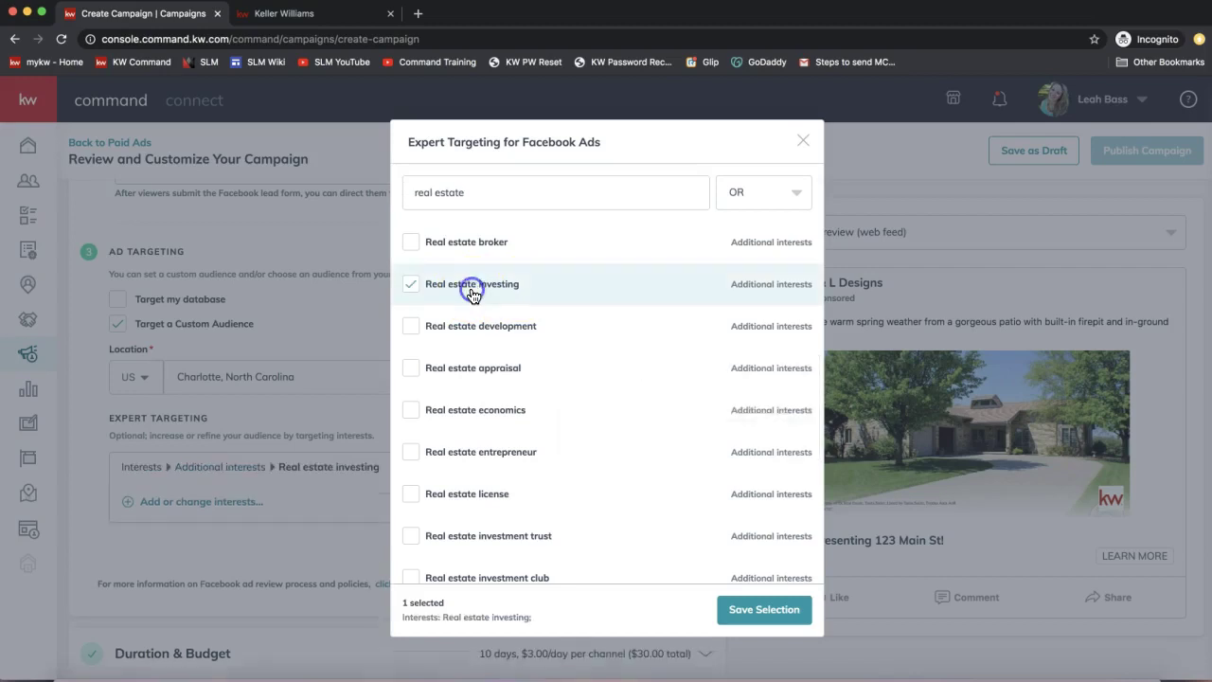
click(473, 371)
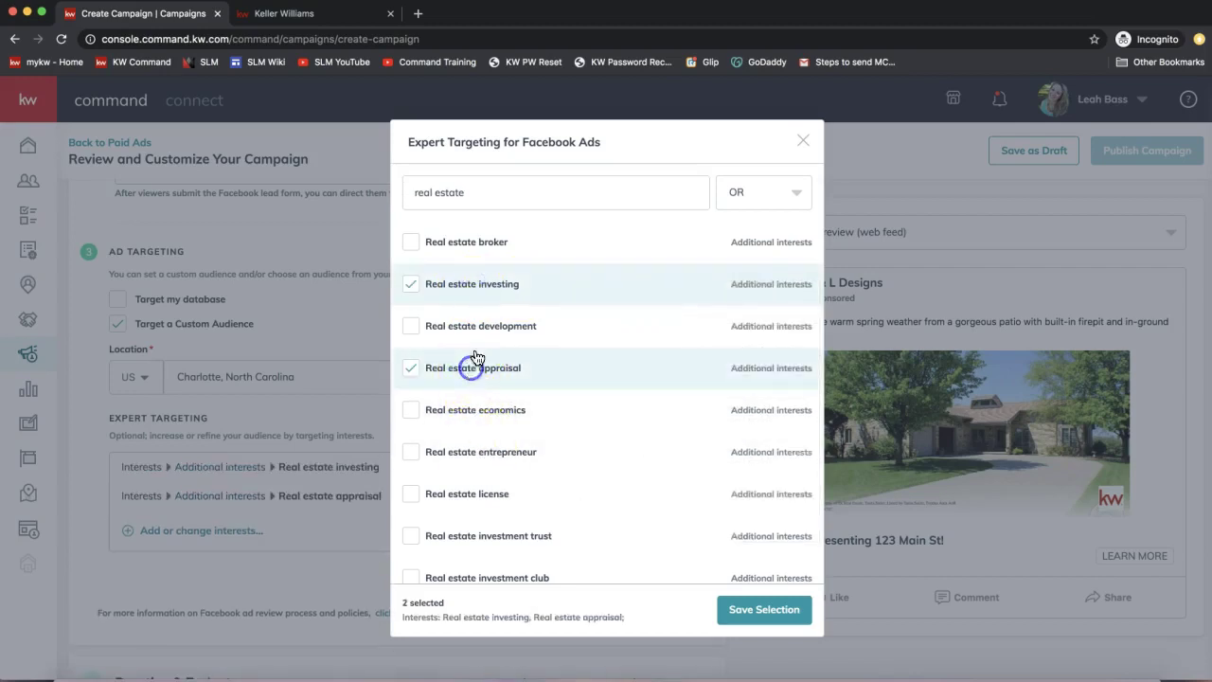
click(491, 244)
Add the Furniture interest to the expert targeting and save the interest selection.
click(485, 185)
double_click(484, 184)
click(484, 183)
text(furniture)
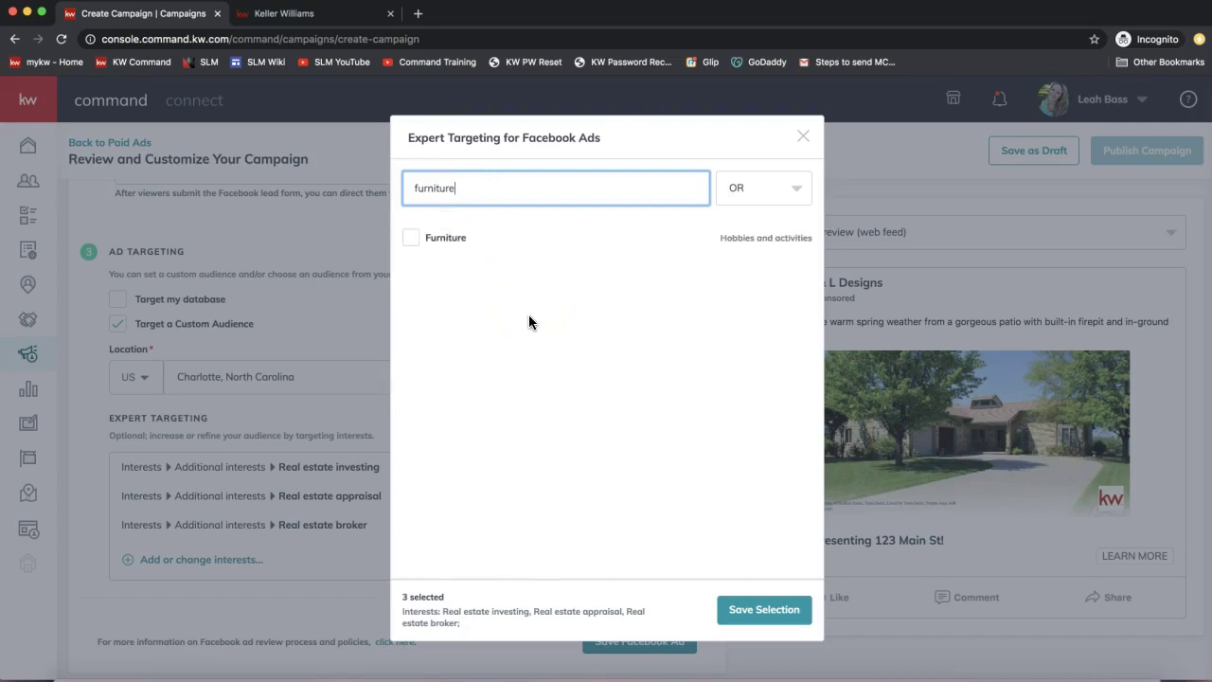
click(414, 241)
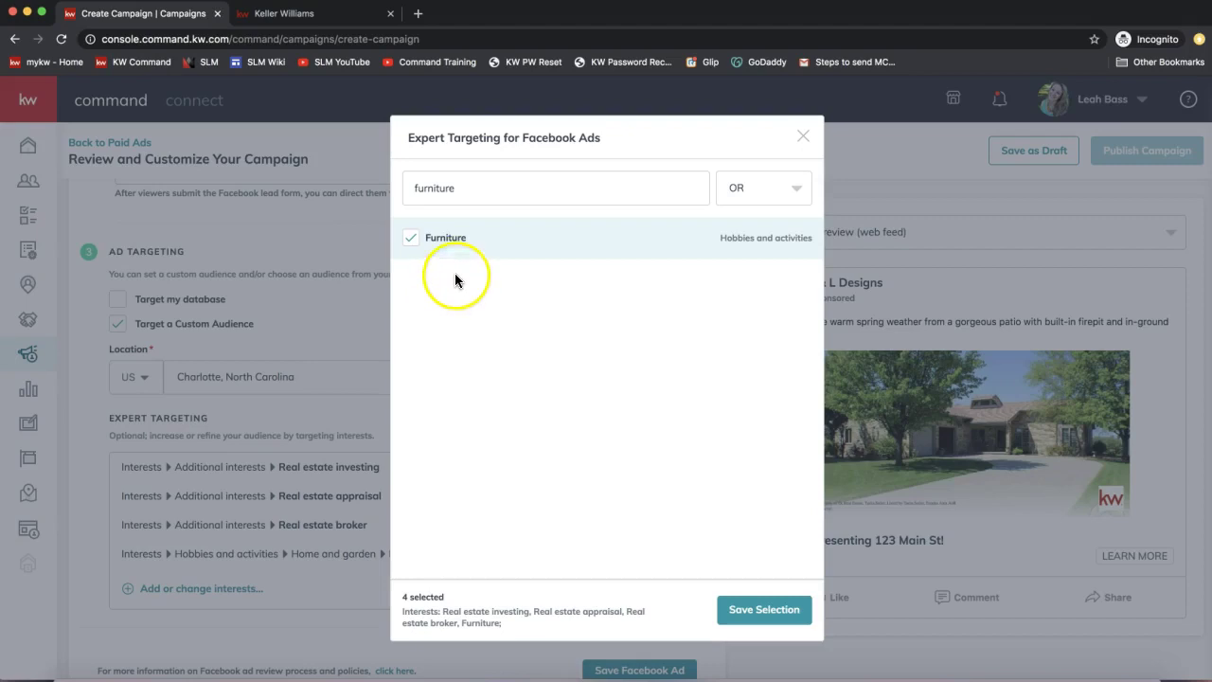
mouse_move(441, 263)
click(753, 613)
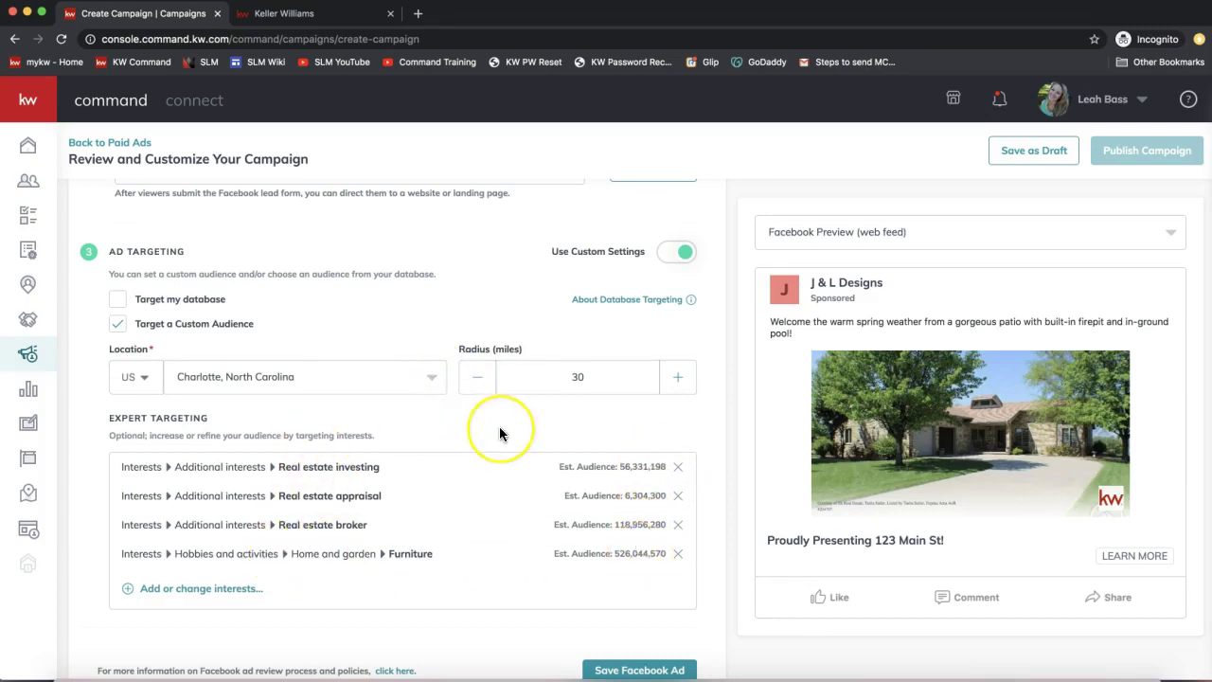
Try to save the Facebook ad with its custom targeting.
scroll(500, 433, down, 1)
scroll(500, 433, up, 3)
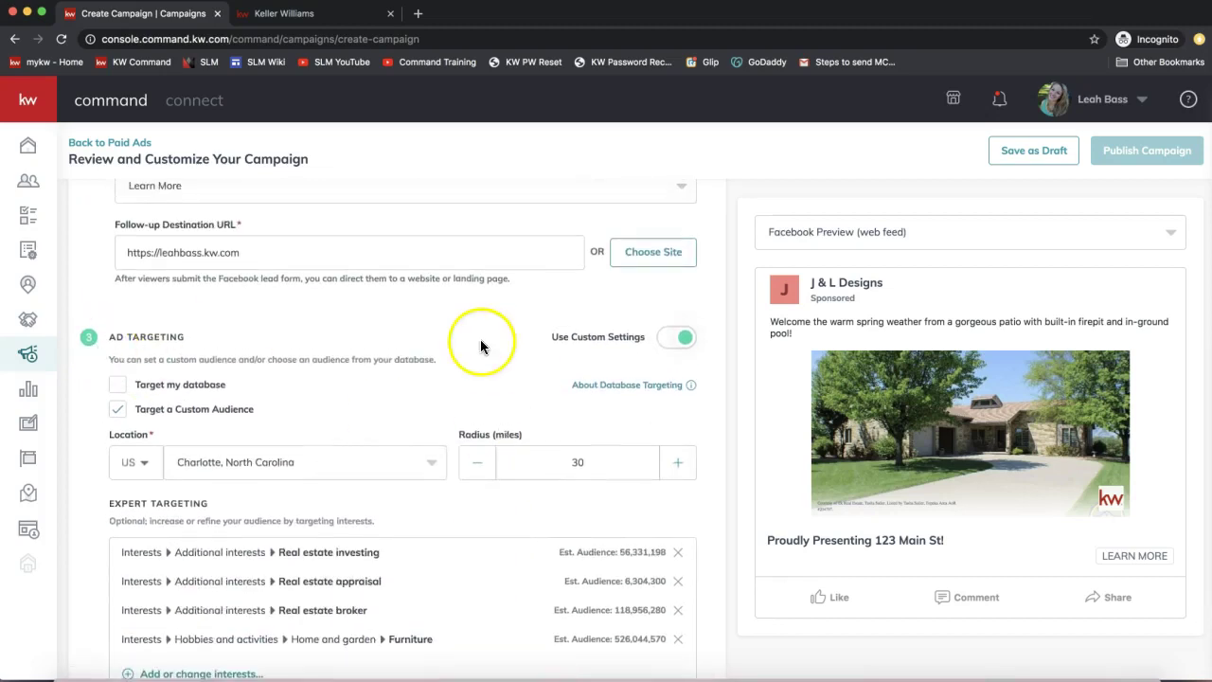
scroll(477, 344, down, 3)
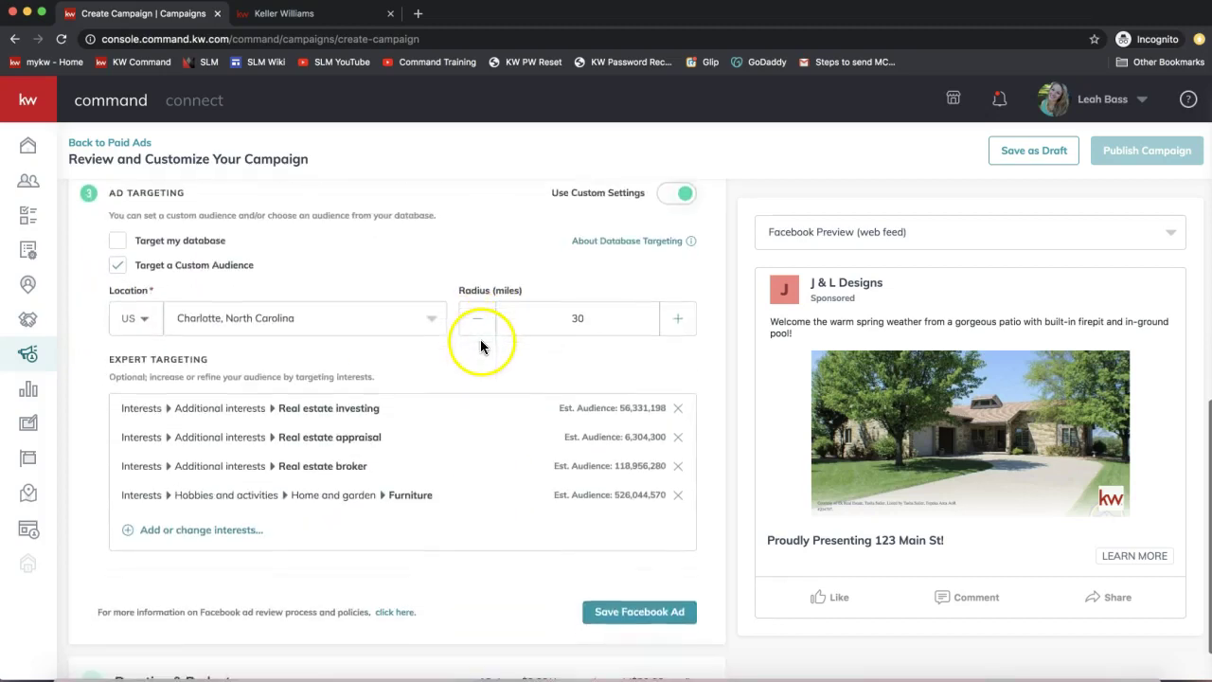
click(647, 612)
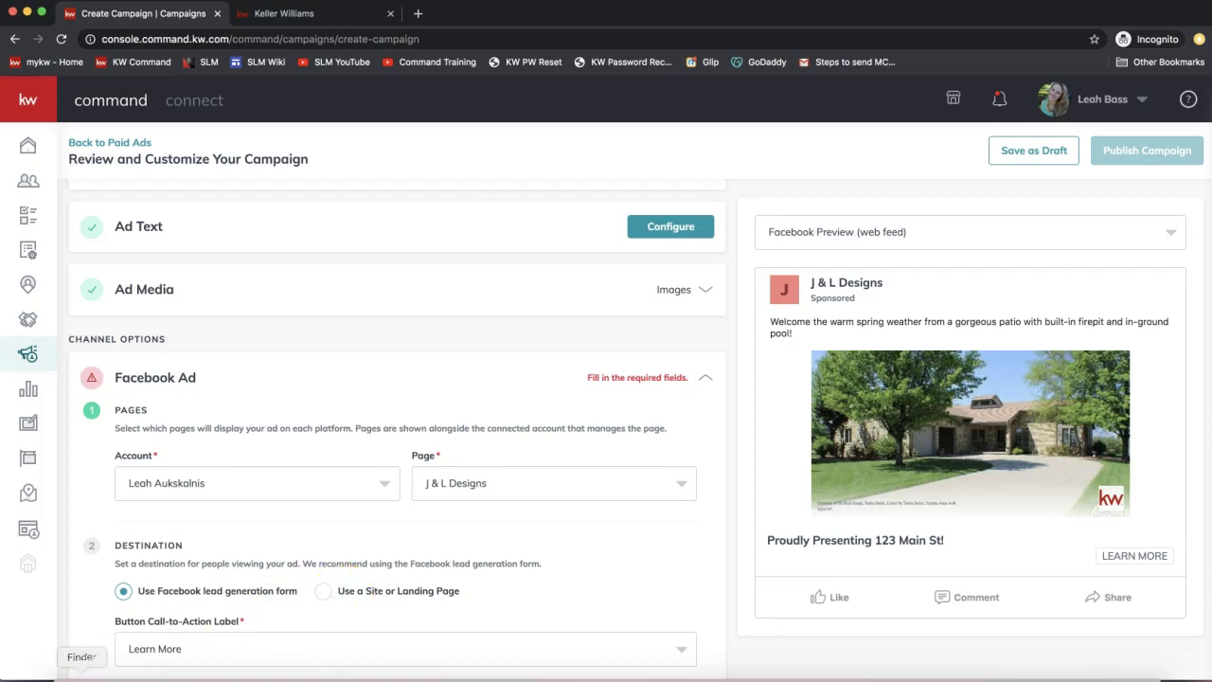
Replace the follow-up destination URL with the app.kw.com address from the list of available sites.
scroll(462, 382, down, 2)
scroll(462, 381, down, 3)
click(299, 492)
click(644, 503)
click(203, 566)
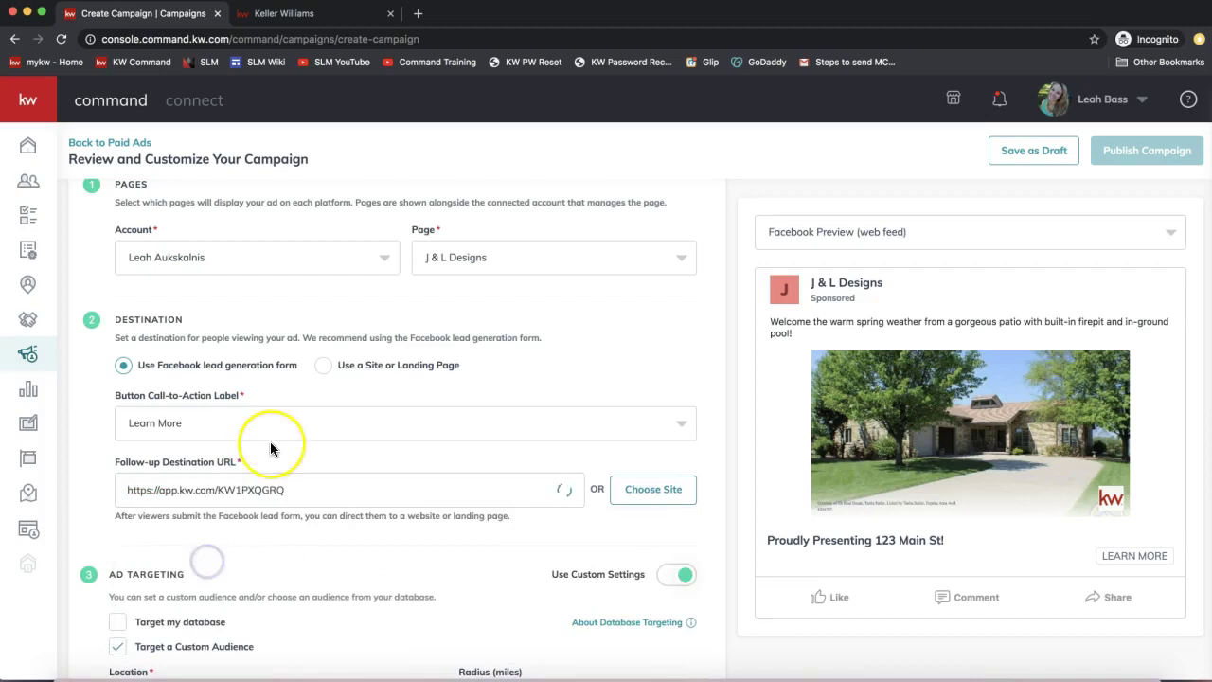
Review the Facebook ad's page, destination and targeting sections and save the Facebook ad.
scroll(270, 441, down, 3)
scroll(270, 449, up, 8)
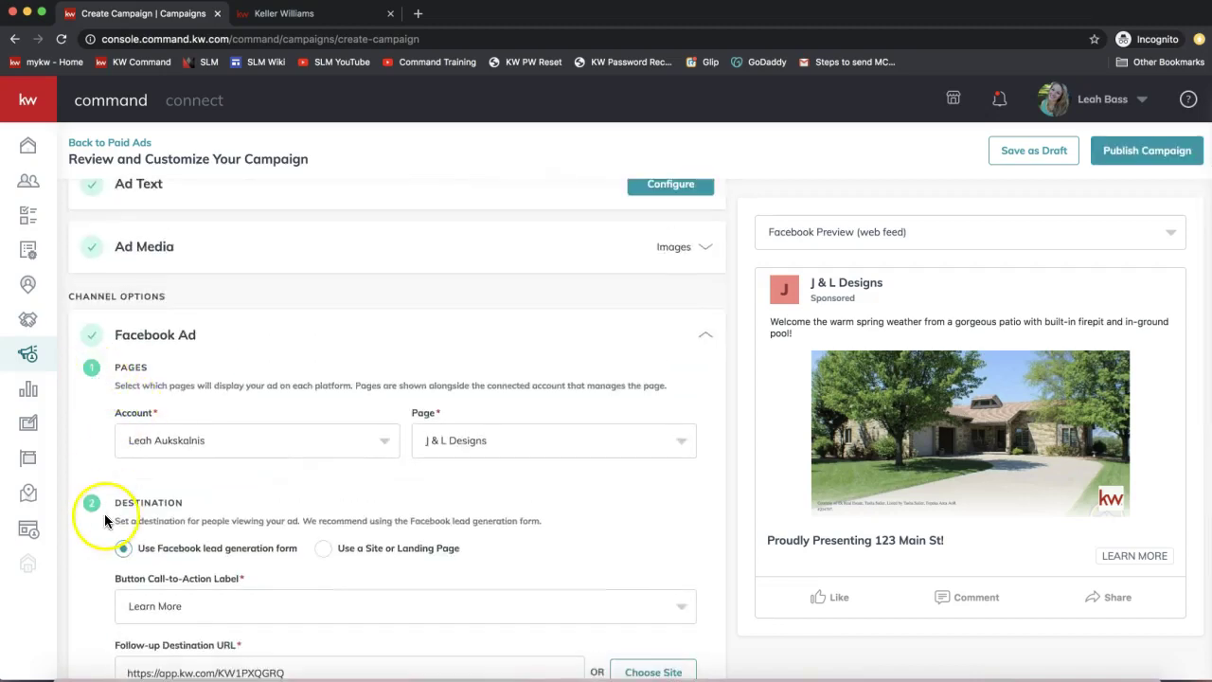
scroll(104, 516, down, 2)
scroll(104, 512, down, 2)
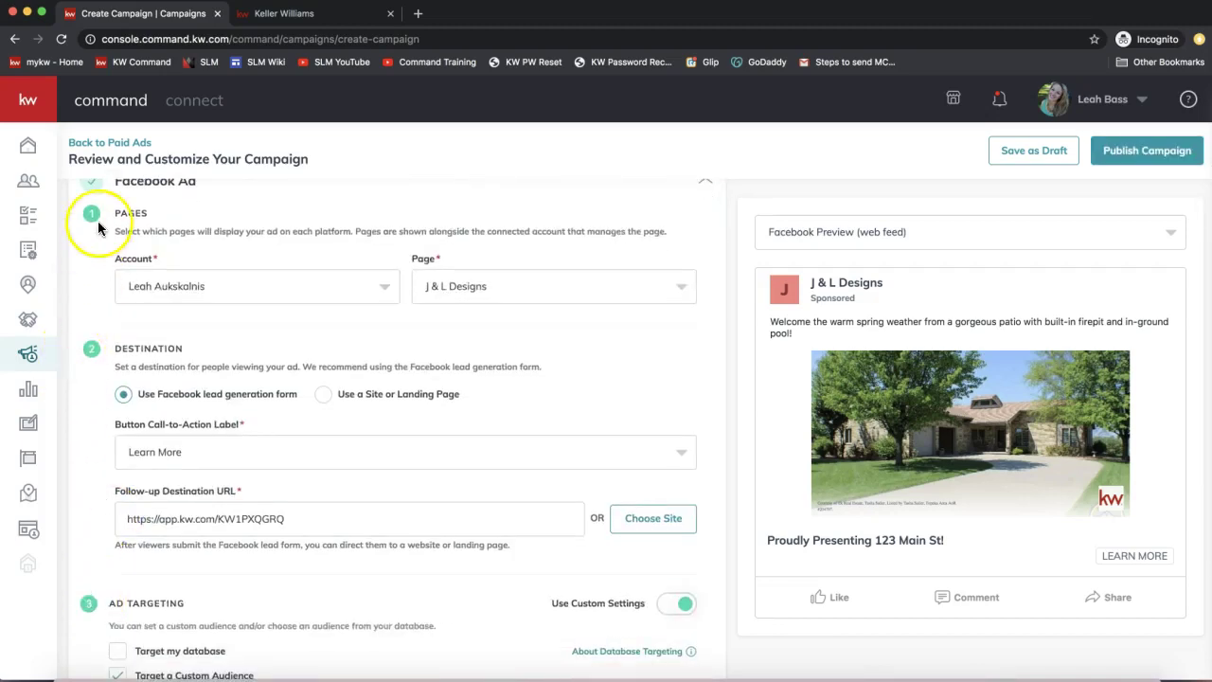
scroll(97, 480, down, 10)
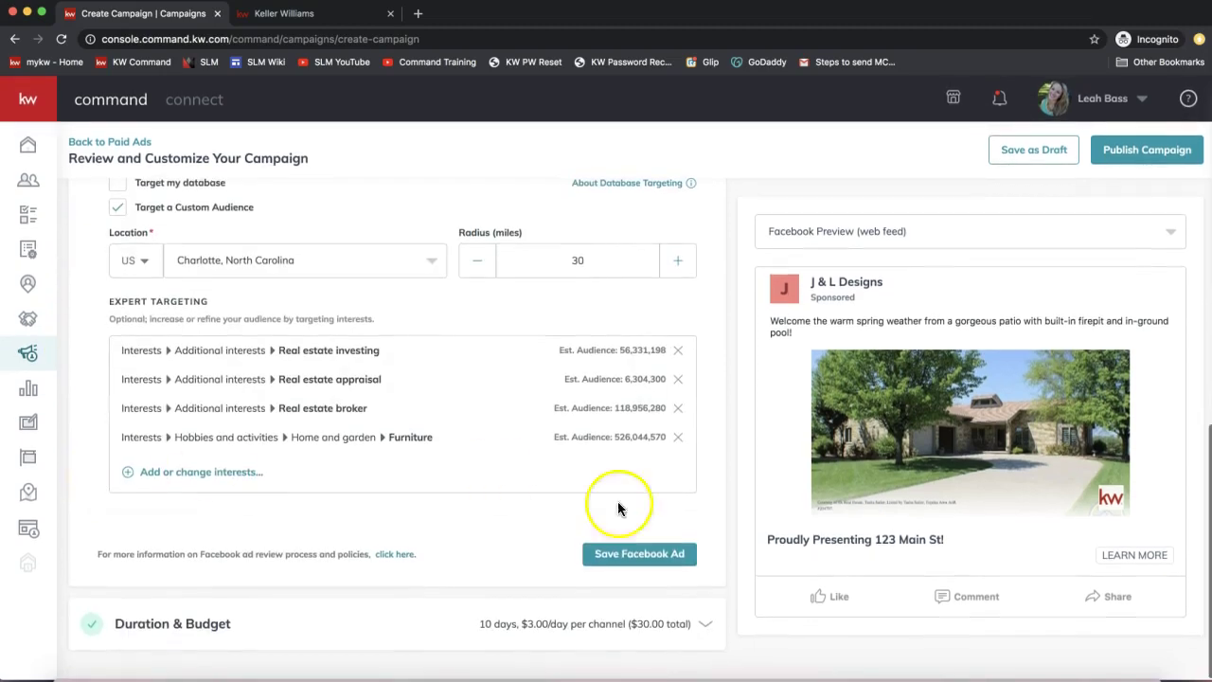
click(628, 556)
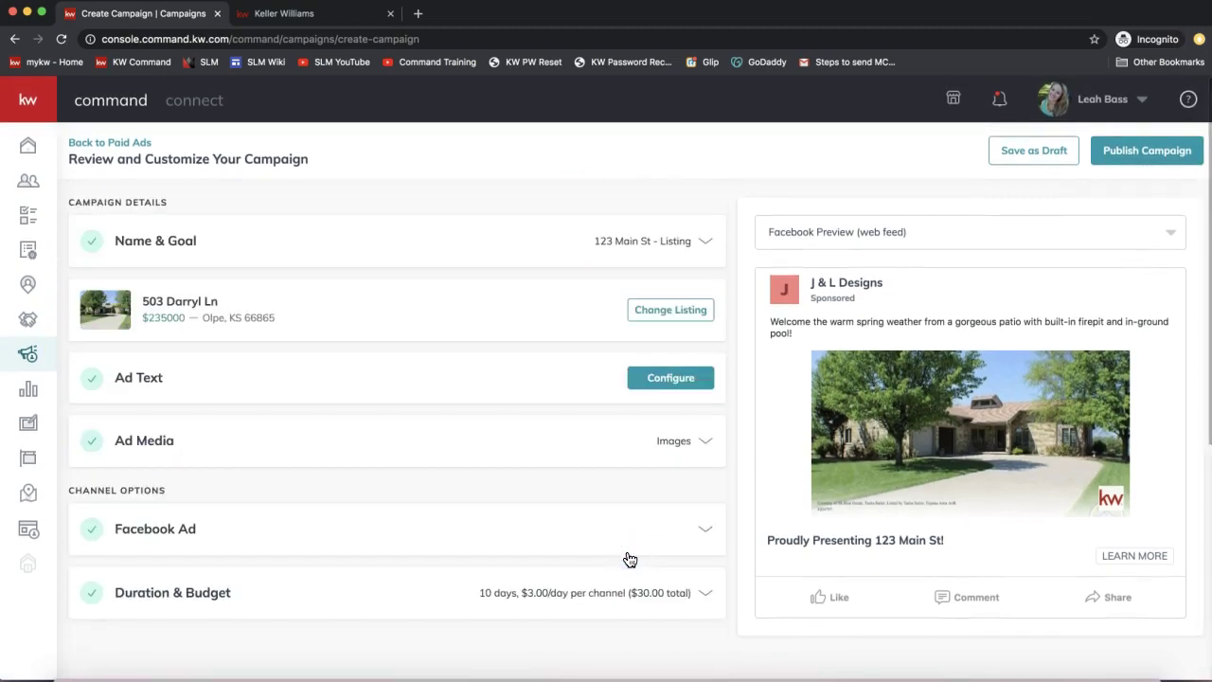
Set the total campaign budget to $35 and save the duration and budget.
click(172, 593)
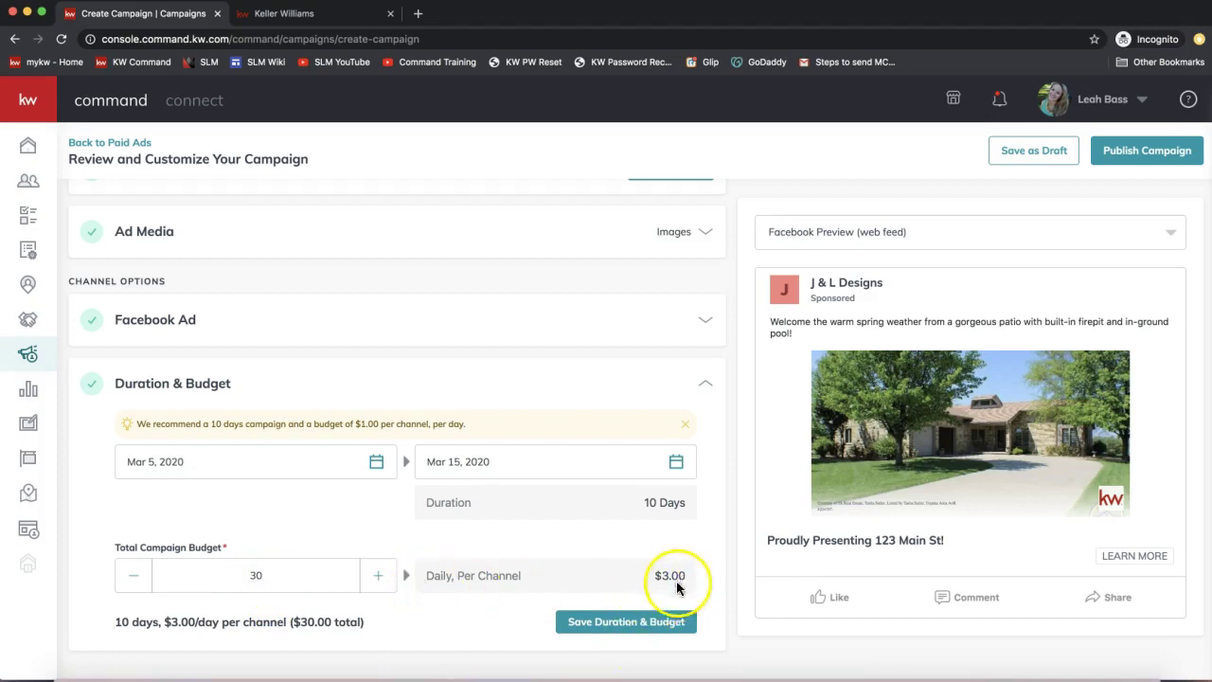
click(380, 578)
click(381, 577)
click(382, 578)
click(383, 579)
click(383, 580)
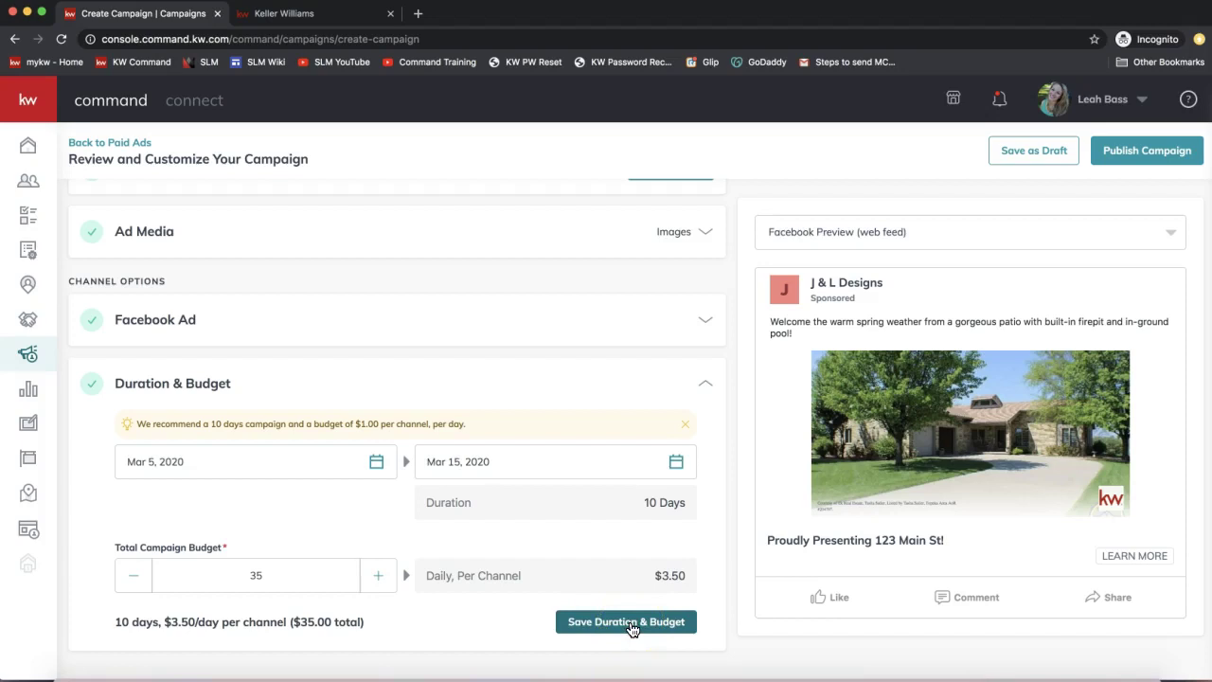
click(626, 622)
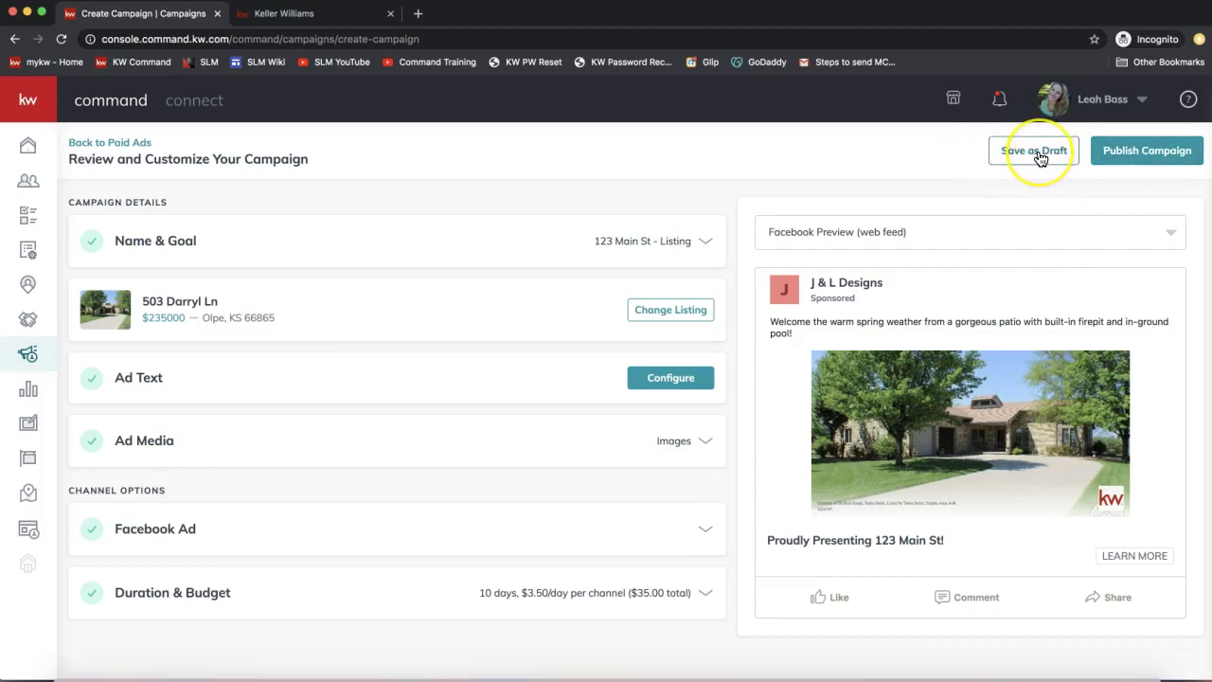
Preview the ad in the Facebook web feed and mobile formats.
click(895, 237)
click(830, 312)
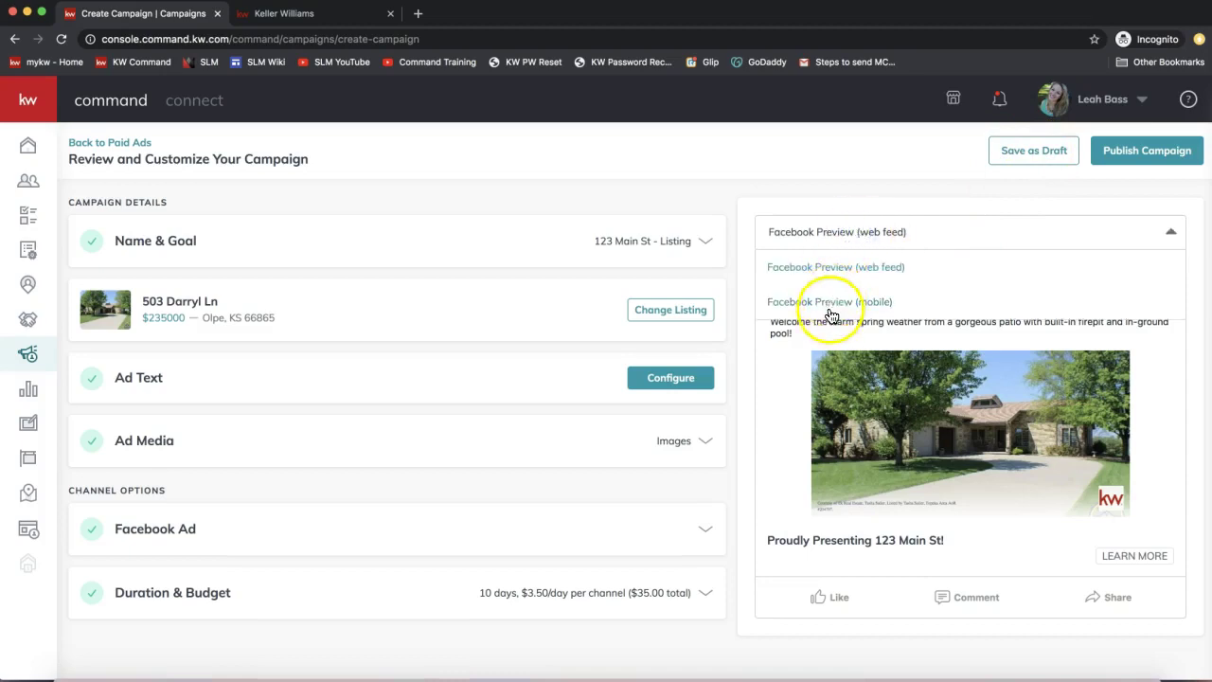
click(784, 269)
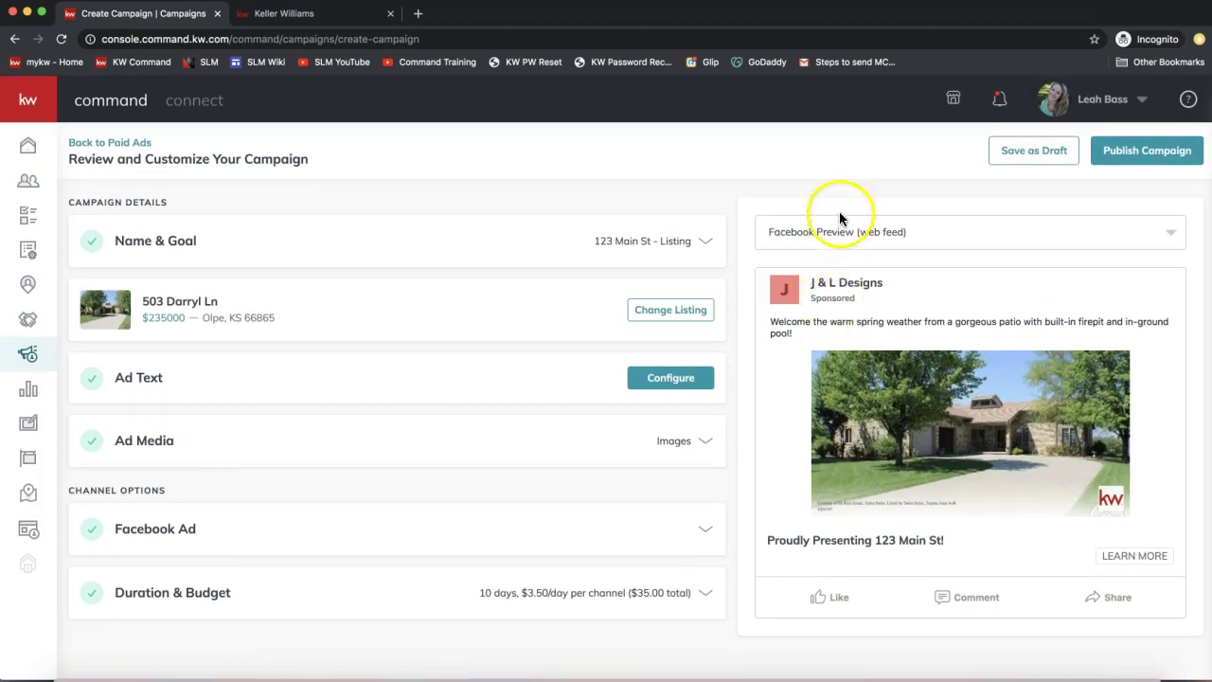
click(840, 229)
click(831, 299)
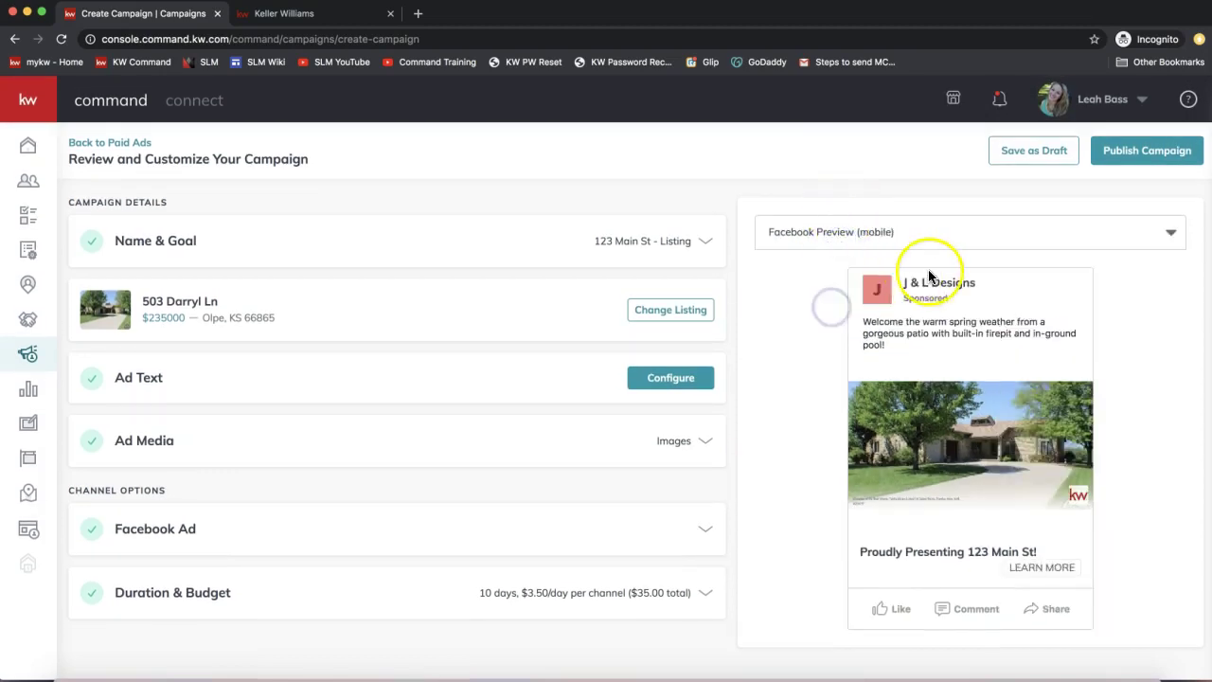
Switch the ad preview back to the Facebook web feed format and check the available preview formats.
click(826, 231)
click(833, 268)
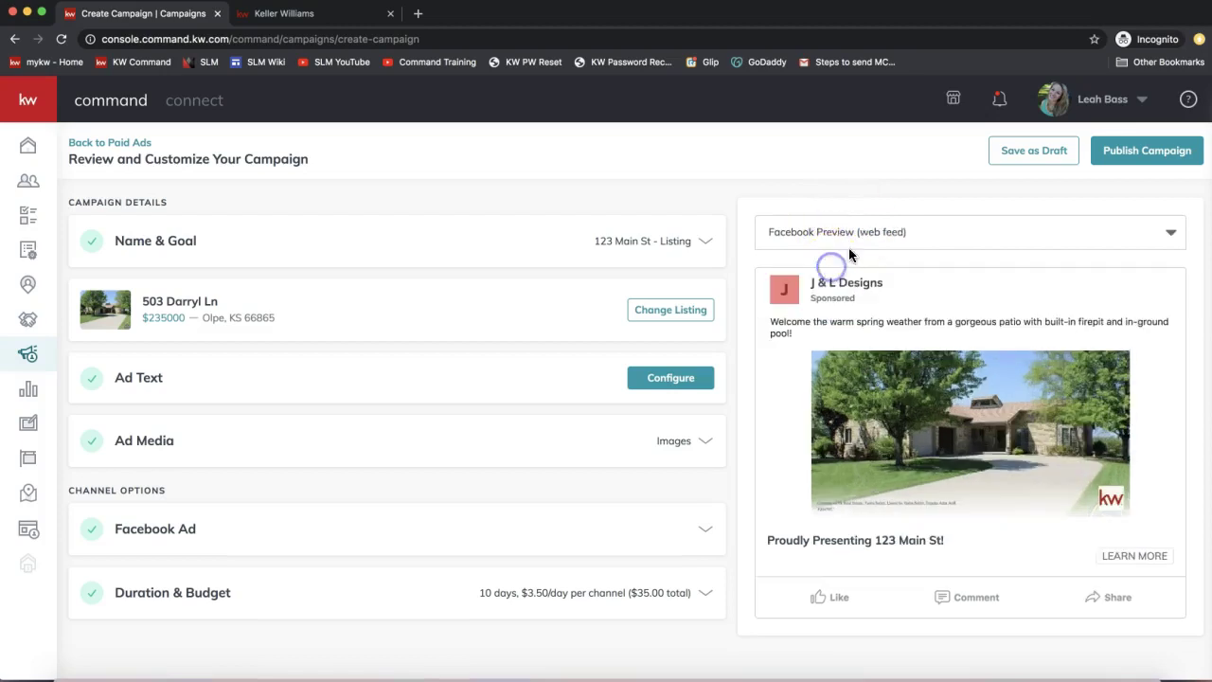
click(862, 232)
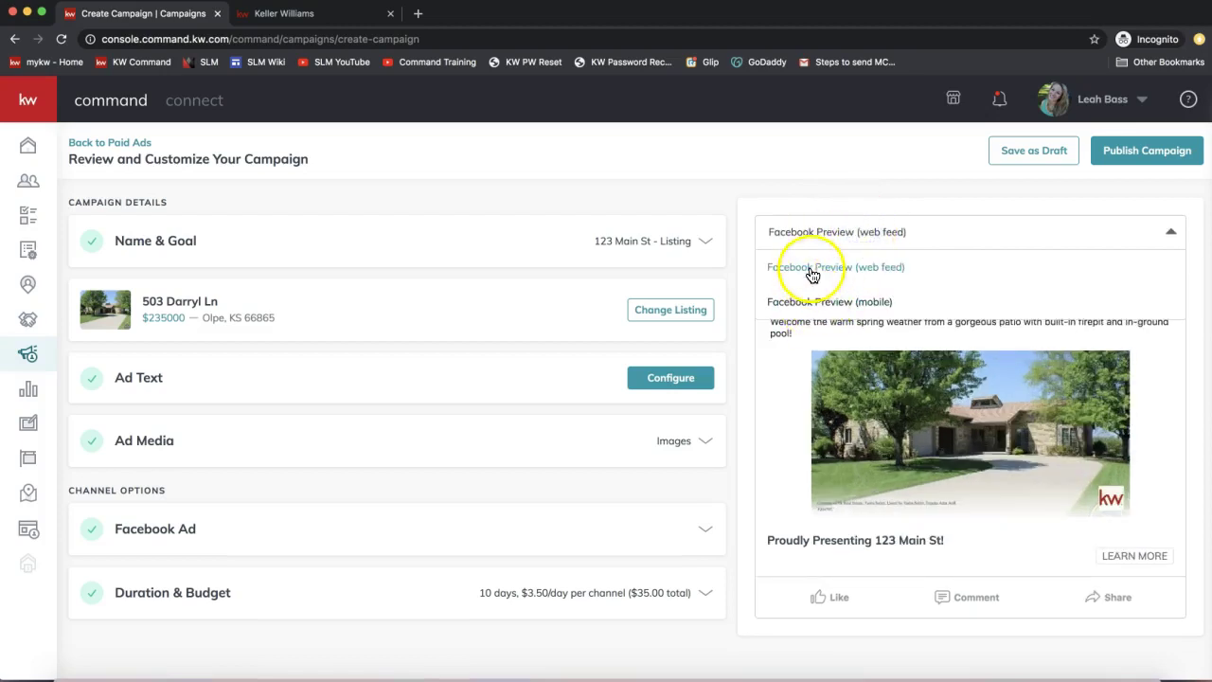
click(975, 190)
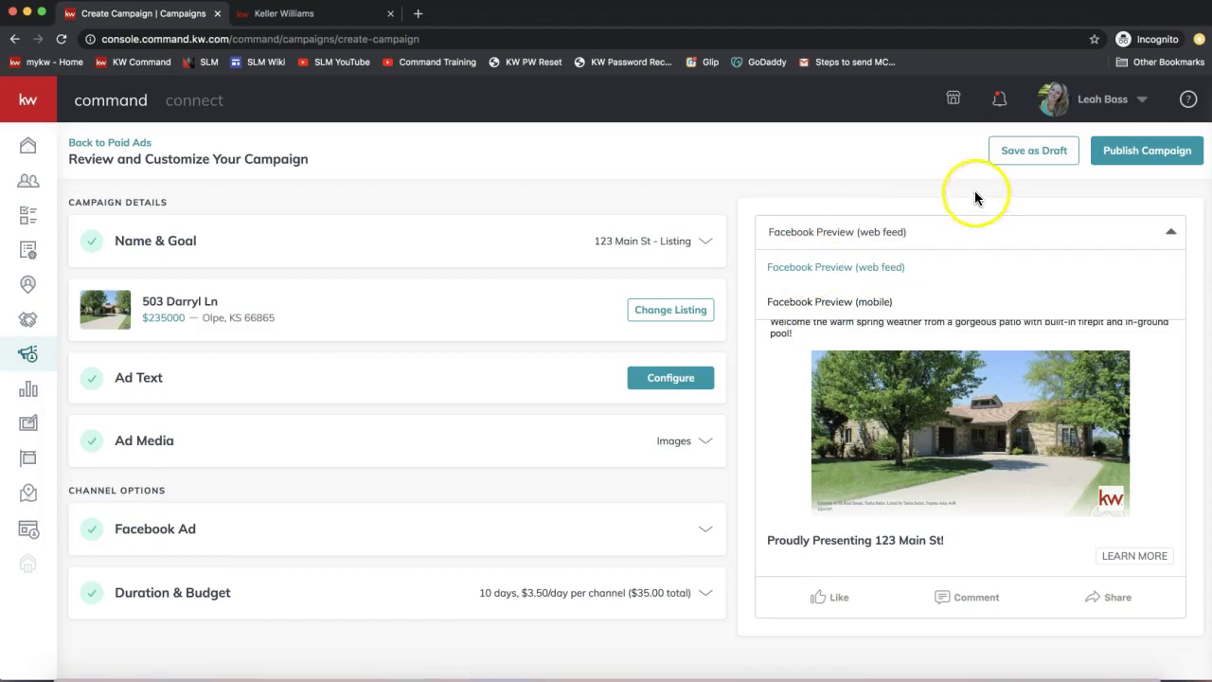
Save the 123 Main St - Listing campaign as a draft and confirm the save.
click(1138, 155)
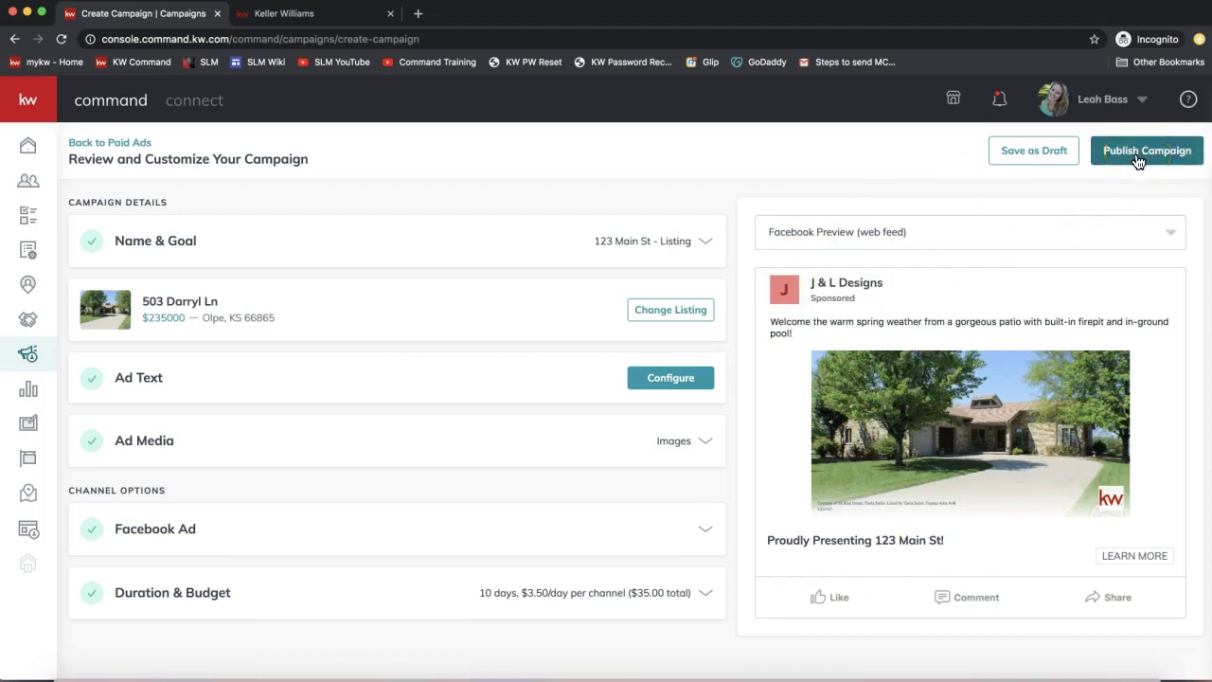
click(1038, 157)
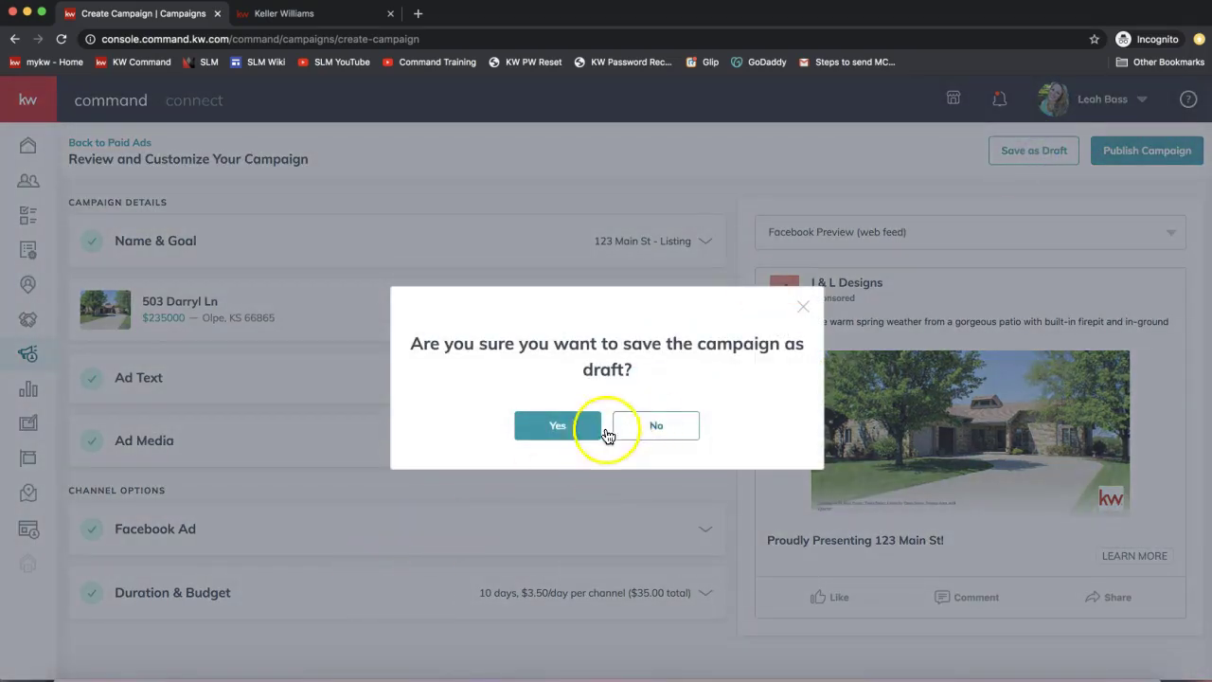
click(556, 433)
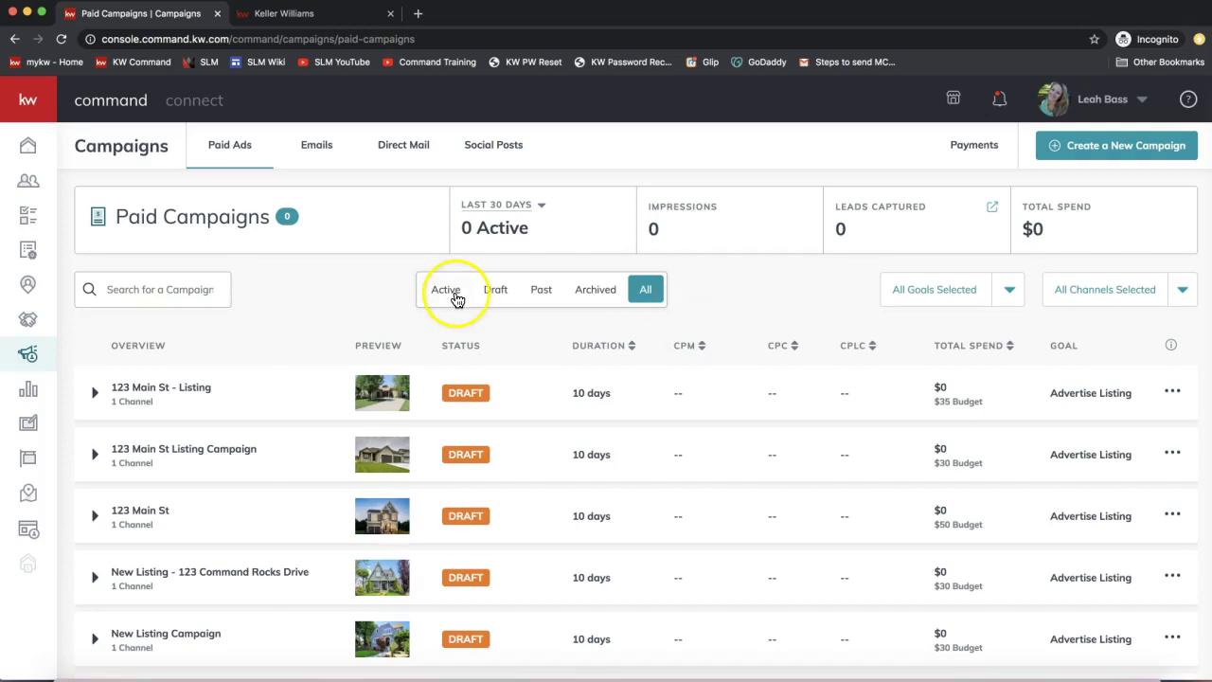
Check the account notifications from the paid campaigns page and close them.
click(999, 99)
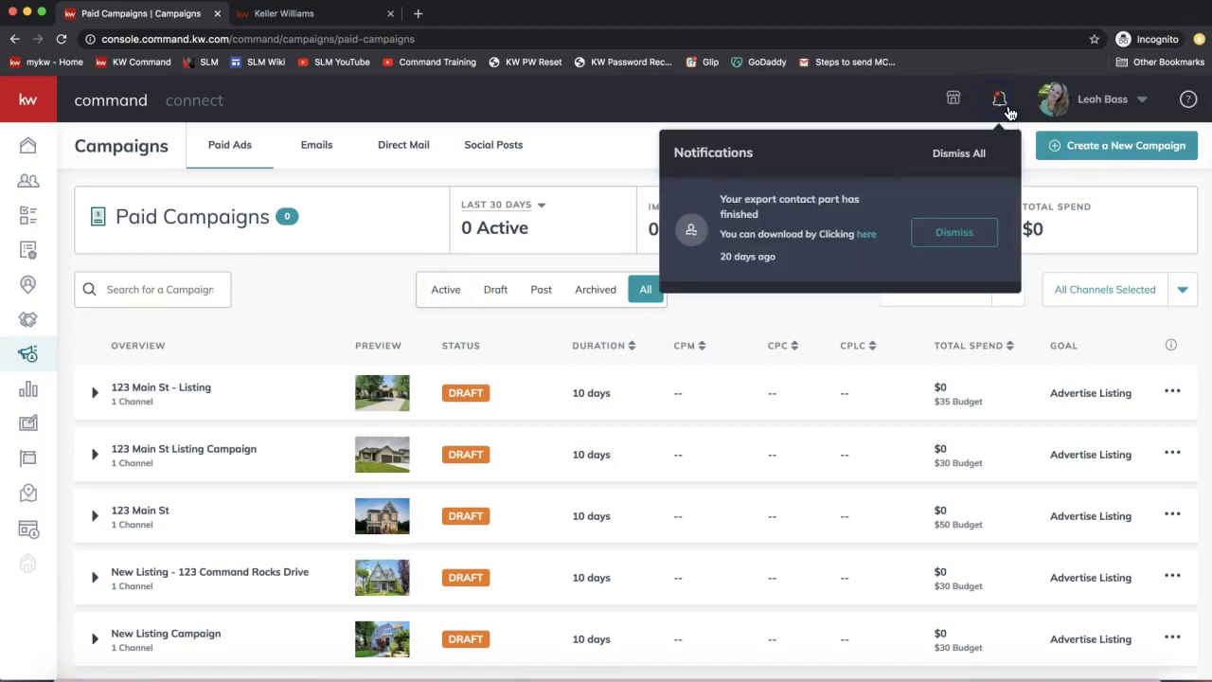
click(1002, 104)
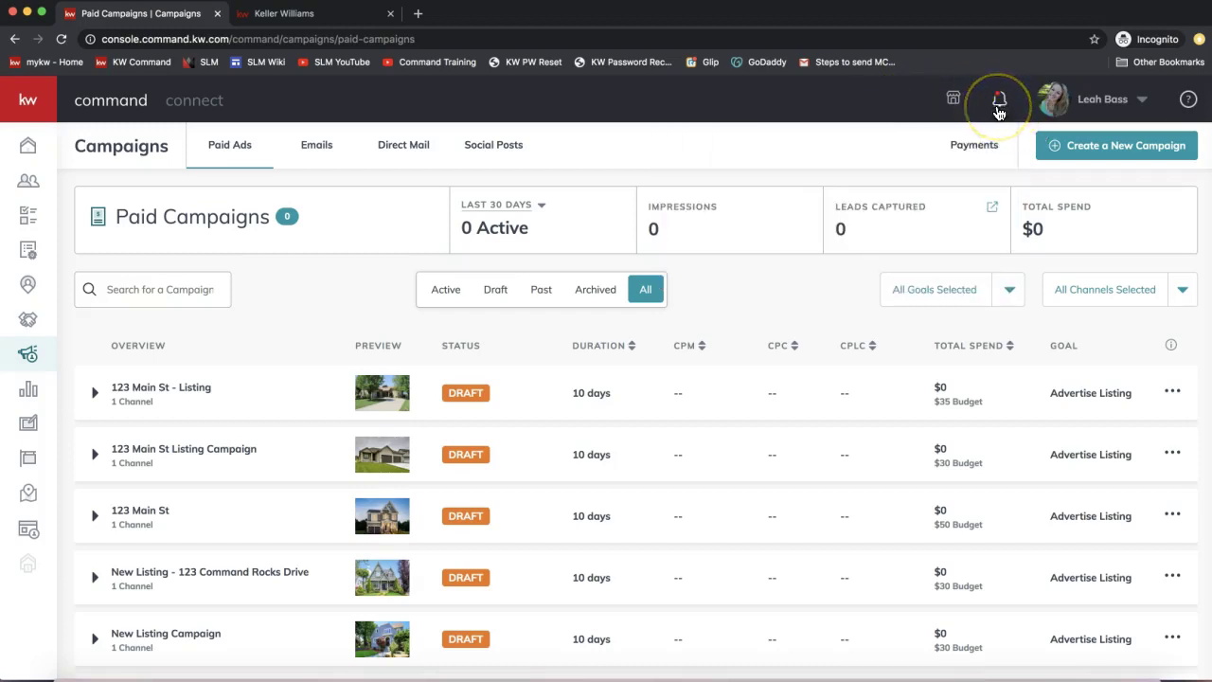
Open the contacts database and set its filters to limit the contact type to Leads Only.
click(26, 188)
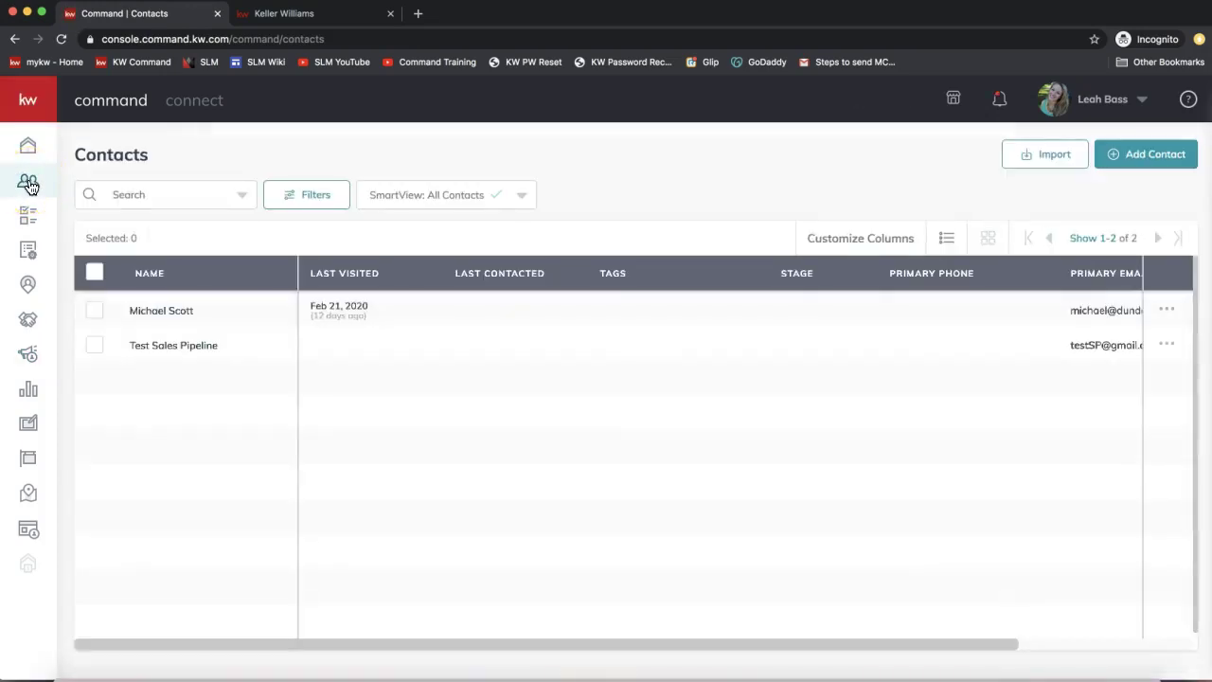
click(309, 208)
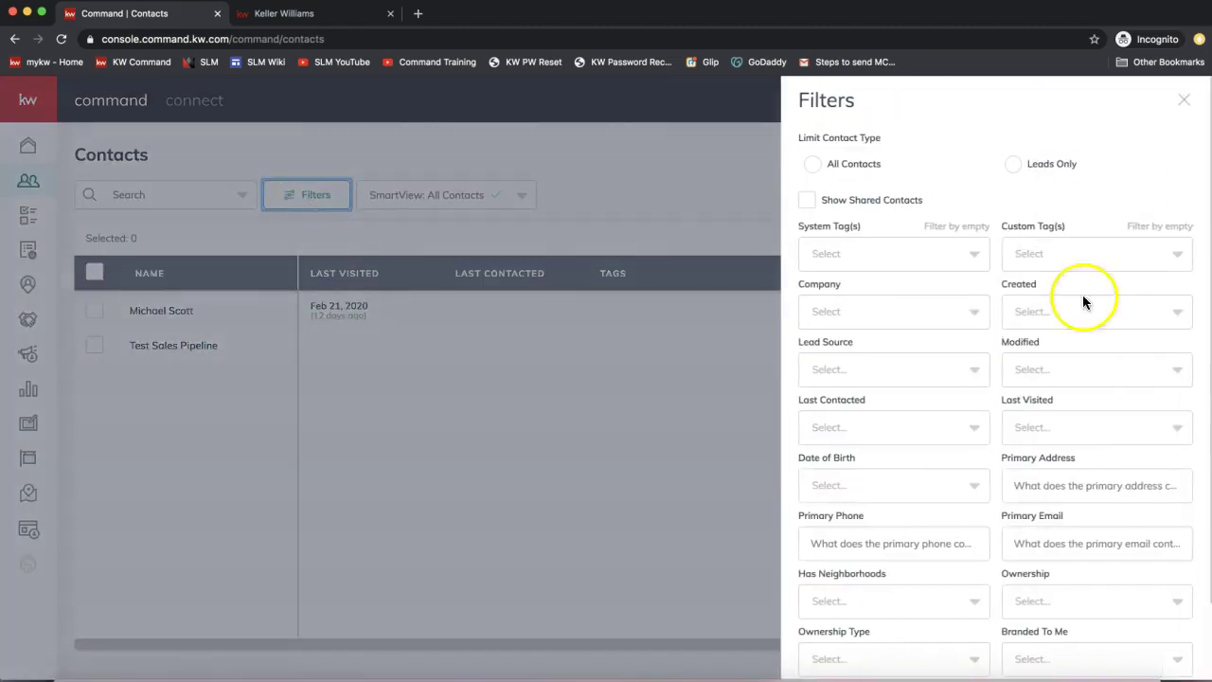
click(1013, 163)
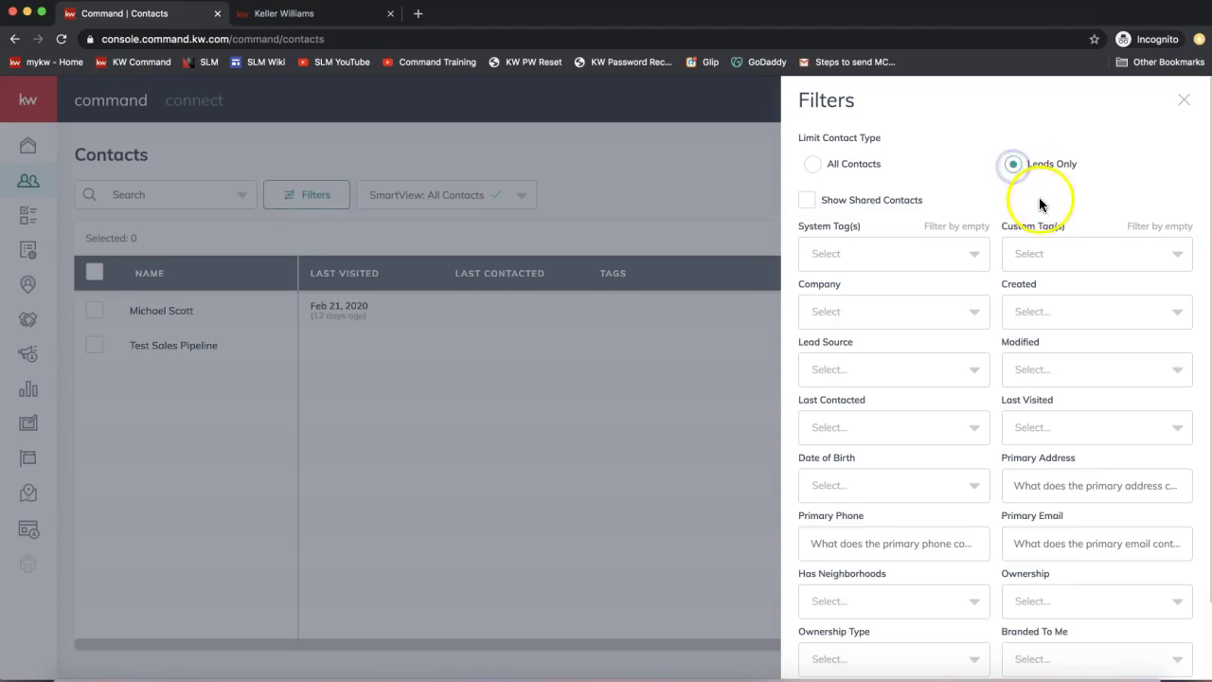
scroll(1038, 194, down, 3)
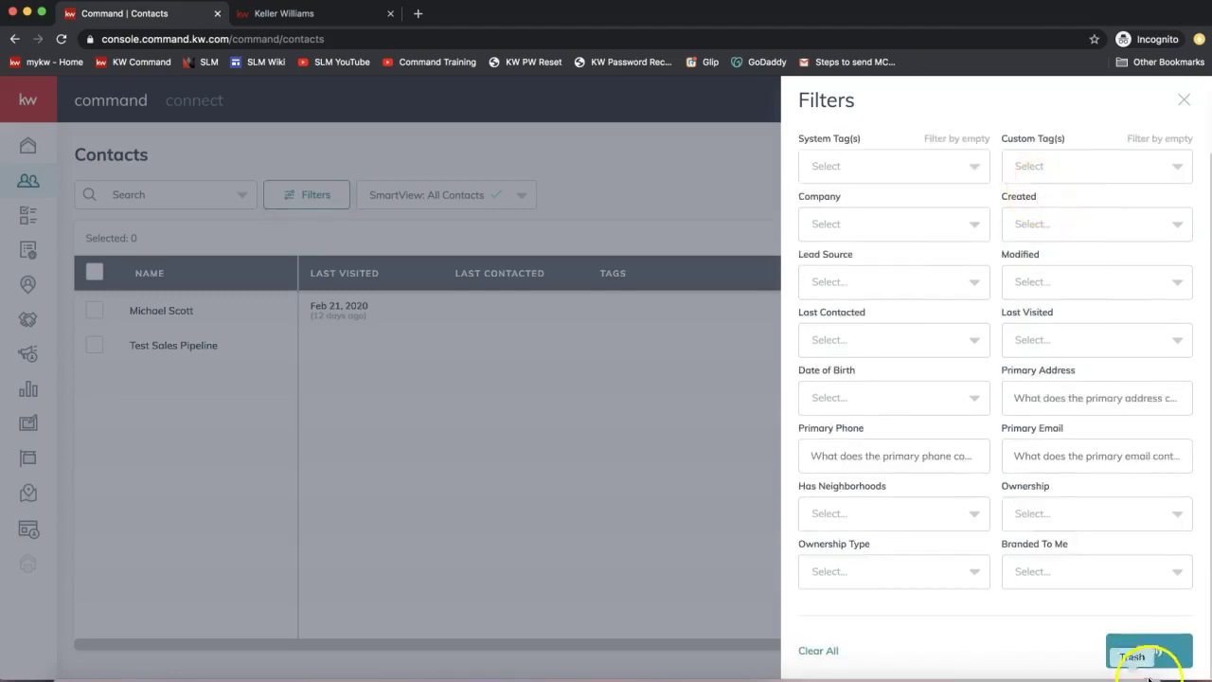